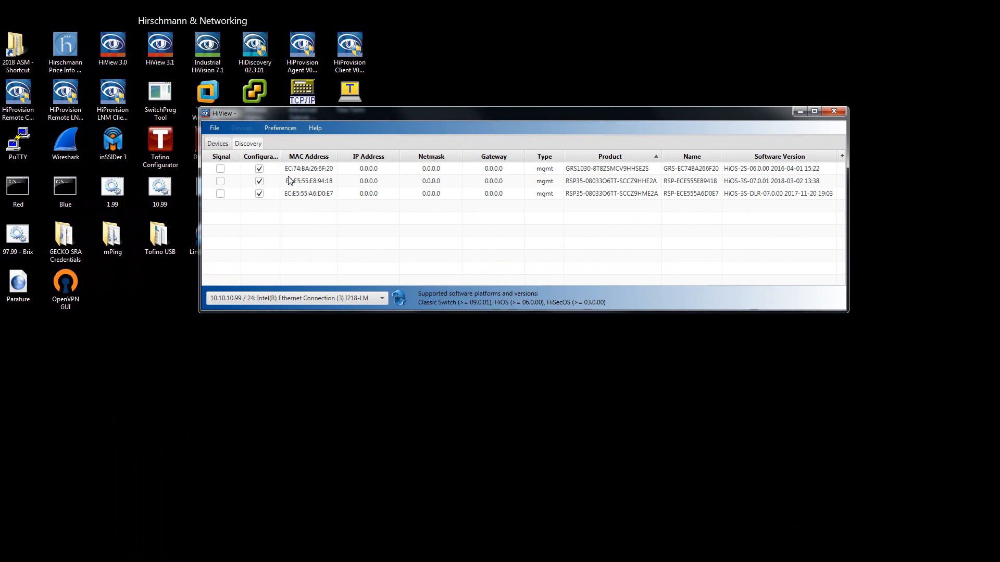
Choose the 10.10.10.99 / 24 Intel Ethernet Connection (3) I218-LM adapter for discovery and rescan the network for devices.
{"action": "left_click", "coordinate": [318, 171]}
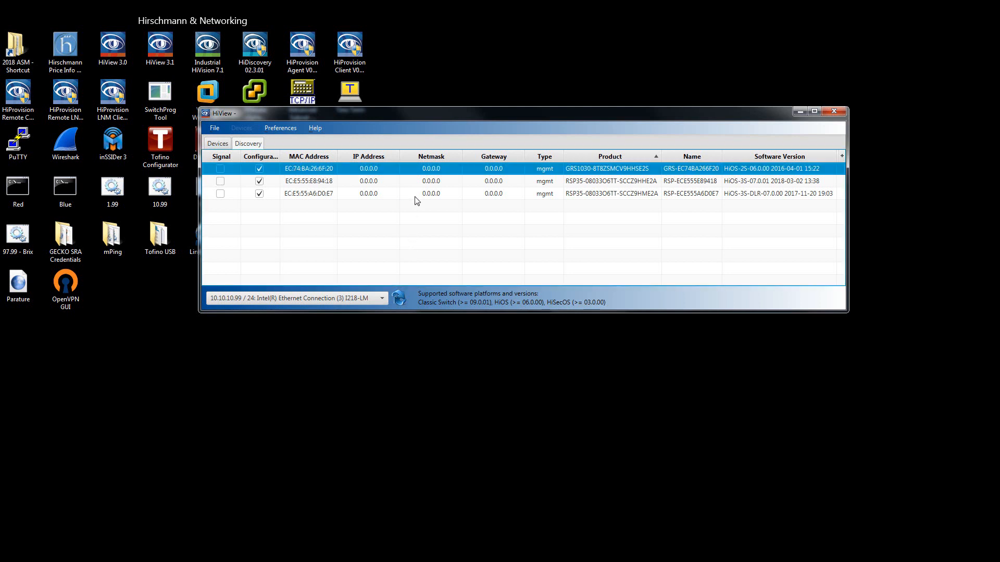
{"action": "left_click", "coordinate": [371, 300]}
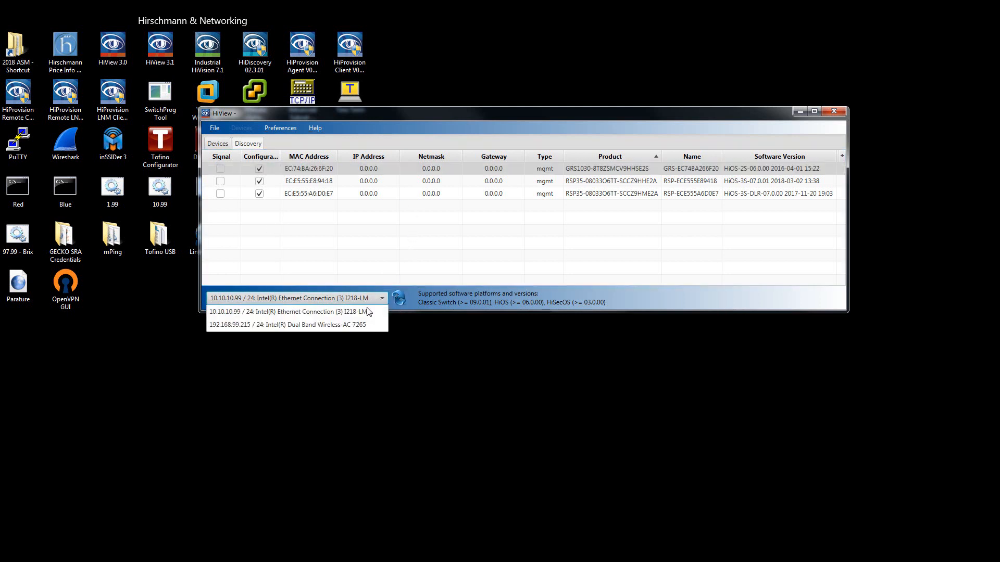
{"action": "left_click", "coordinate": [328, 312]}
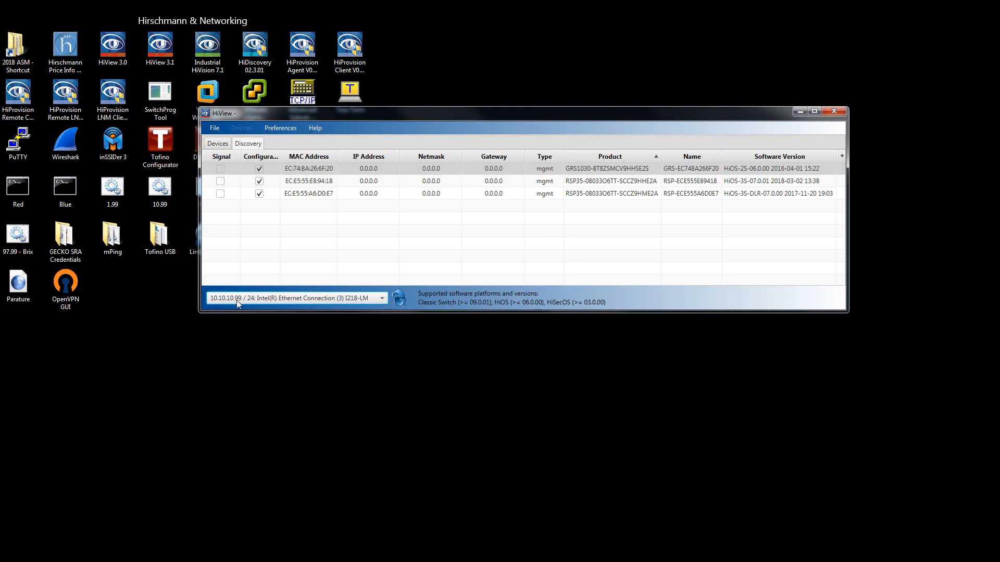
{"action": "left_click", "coordinate": [399, 300]}
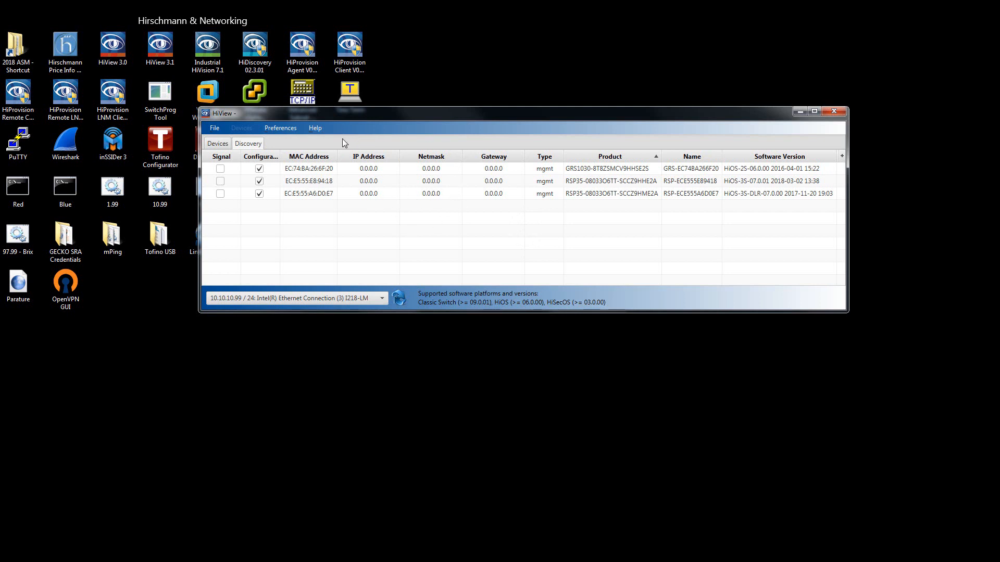
Look at the GRS1030 switch's discovery configuration without changing it, and switch its identification signal on and off.
{"action": "left_click", "coordinate": [368, 169]}
{"action": "double_click", "coordinate": [368, 169]}
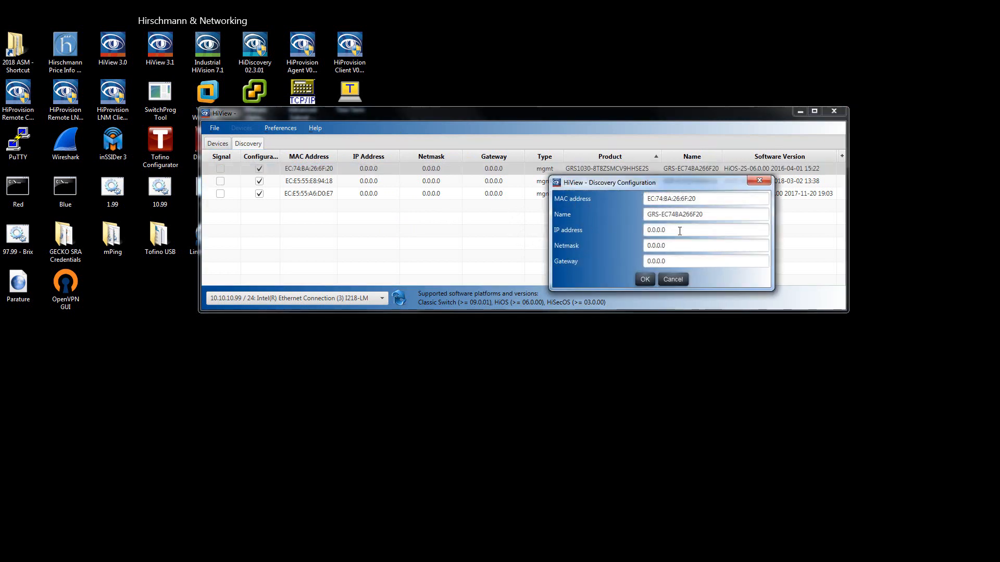
{"action": "left_click", "coordinate": [668, 278]}
{"action": "left_click", "coordinate": [221, 169]}
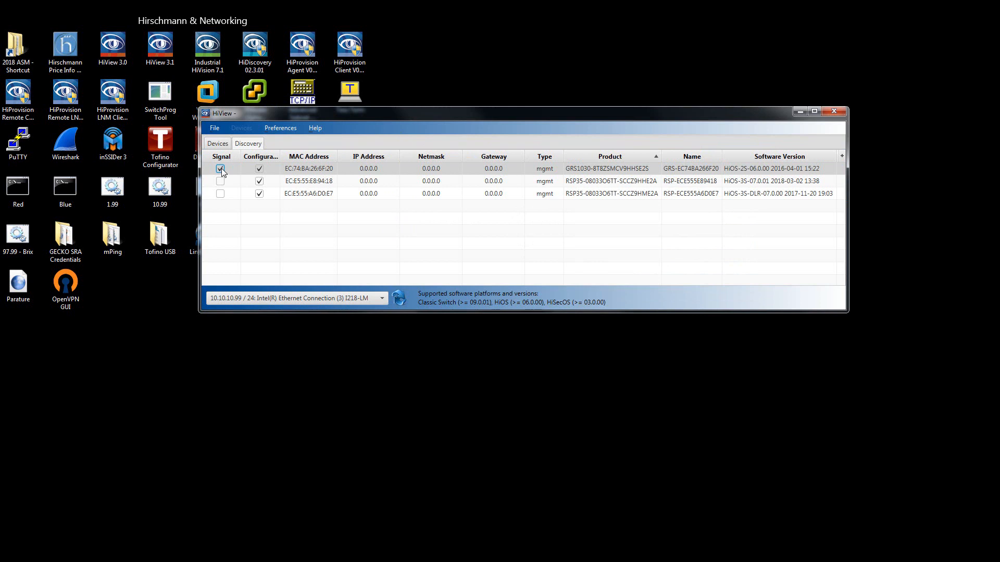
{"action": "left_click", "coordinate": [221, 168]}
Set the GRS1030 switch's IP address to 10.10.10.2 and its netmask to 255.255.255.0 in the discovery configuration.
{"action": "double_click", "coordinate": [327, 169]}
{"action": "left_click", "coordinate": [655, 231]}
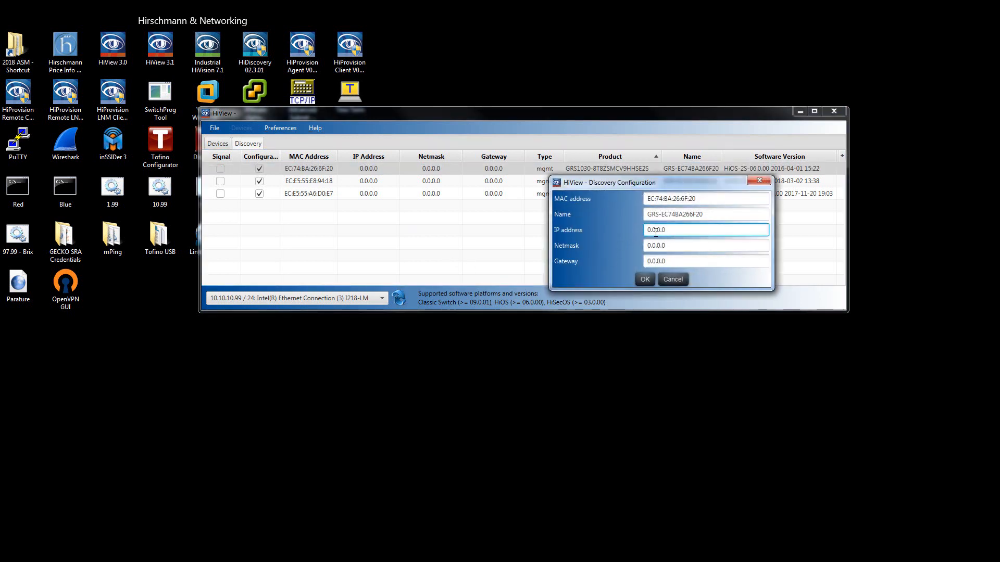
{"action": "triple_click", "coordinate": [656, 231]}
{"action": "type", "text": "10.10.10.2"}
{"action": "key", "text": "Tab"}
{"action": "type", "text": "255"}
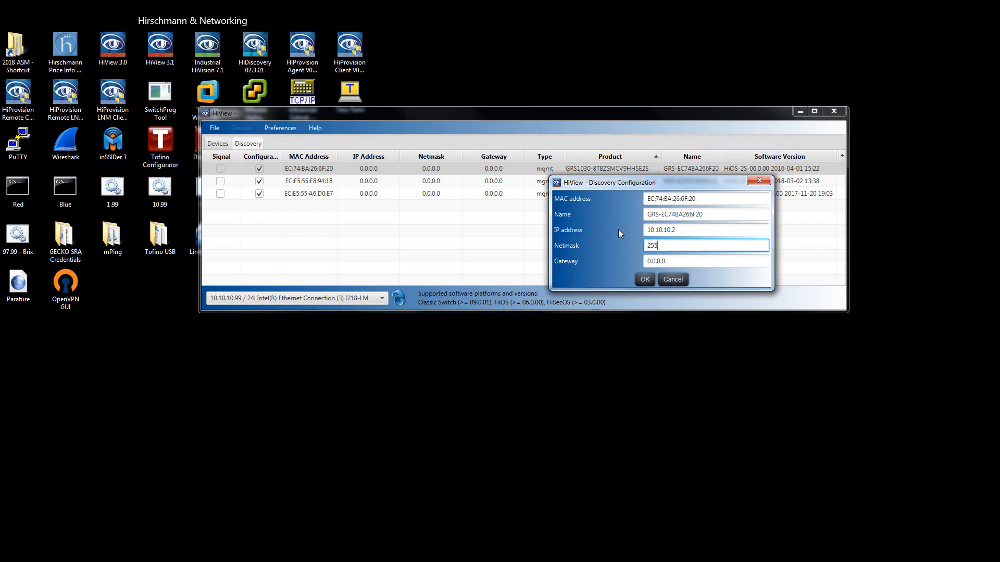
{"action": "type", "text": ".255.255.0"}
Name the GRS1030 switch "GREYHOUND - A" and apply its discovery configuration.
{"action": "left_click_drag", "start_coordinate": [708, 214], "coordinate": [609, 215]}
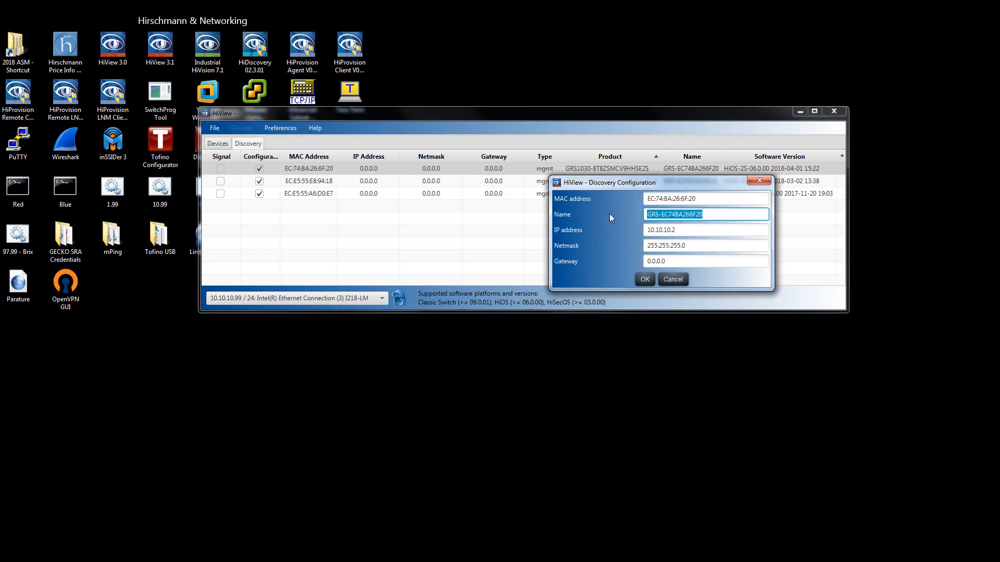
{"action": "type", "text": "GREYHOUND - A"}
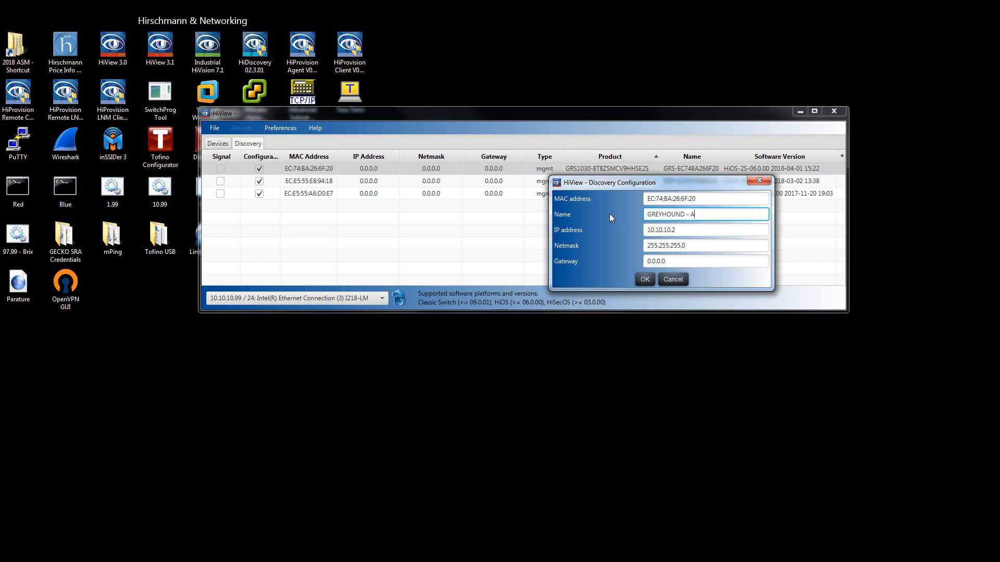
{"action": "left_click", "coordinate": [645, 281]}
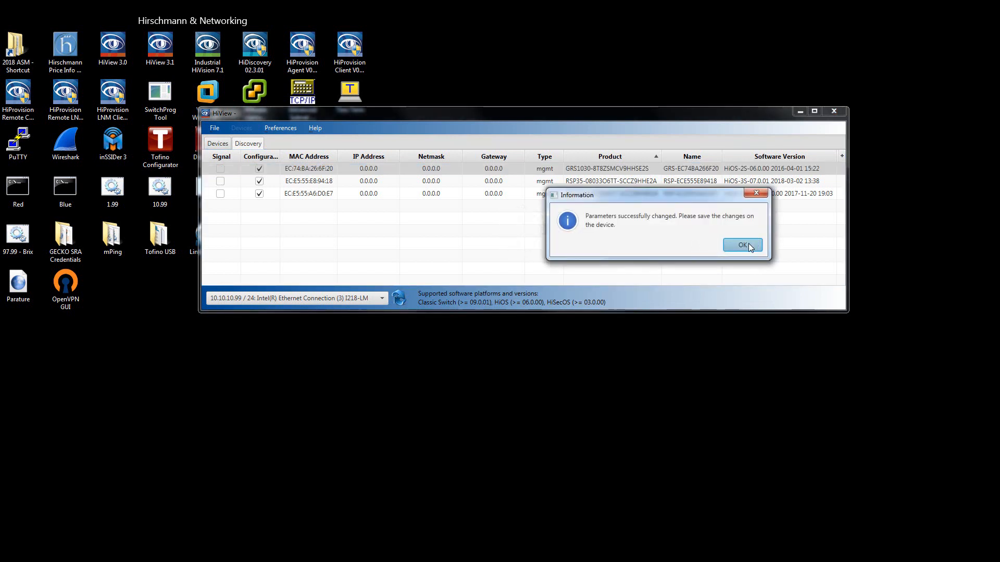
{"action": "left_click", "coordinate": [749, 242]}
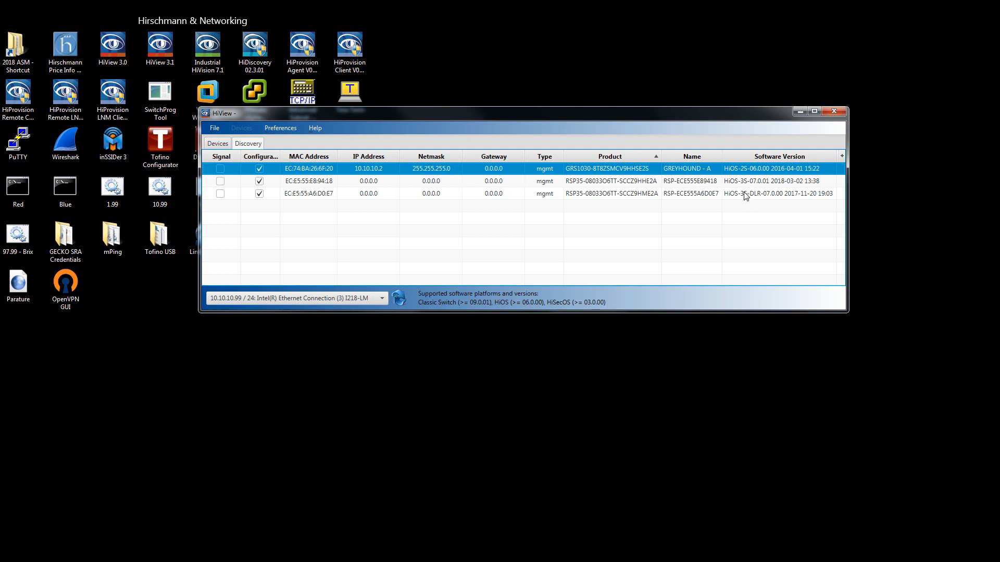
Set the IP address of the RSP35 switch with product code ending HHE2A to 10.10.10.3 and its netmask to 255.255.255.0.
{"action": "double_click", "coordinate": [371, 182]}
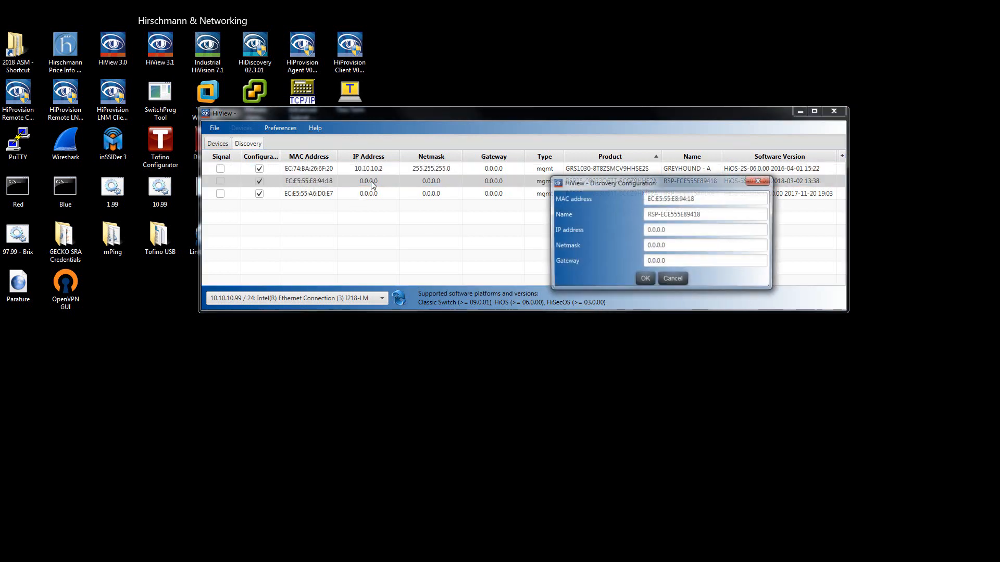
{"action": "left_click", "coordinate": [657, 230]}
{"action": "type", "text": "10.10.10.3"}
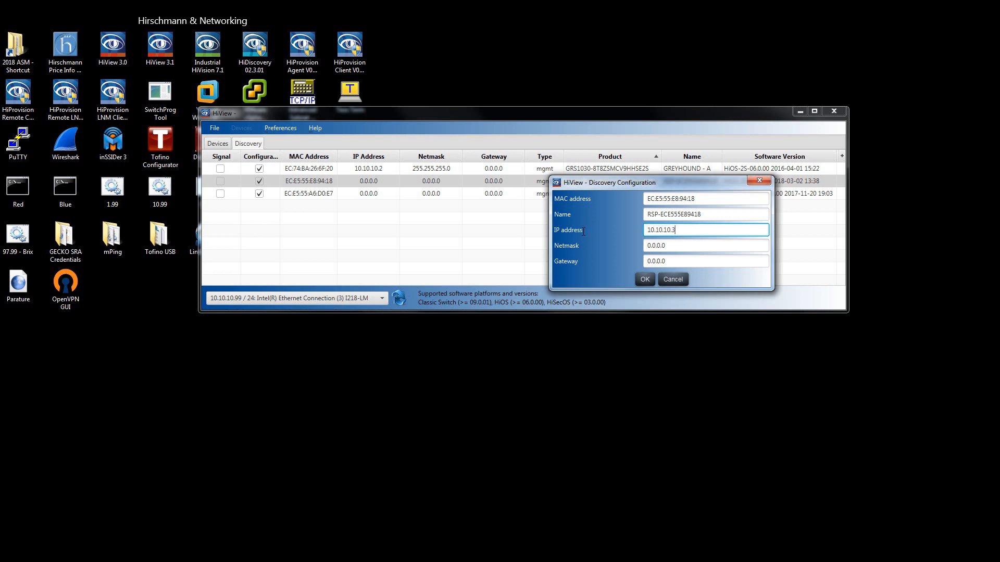
{"action": "key", "text": "Tab"}
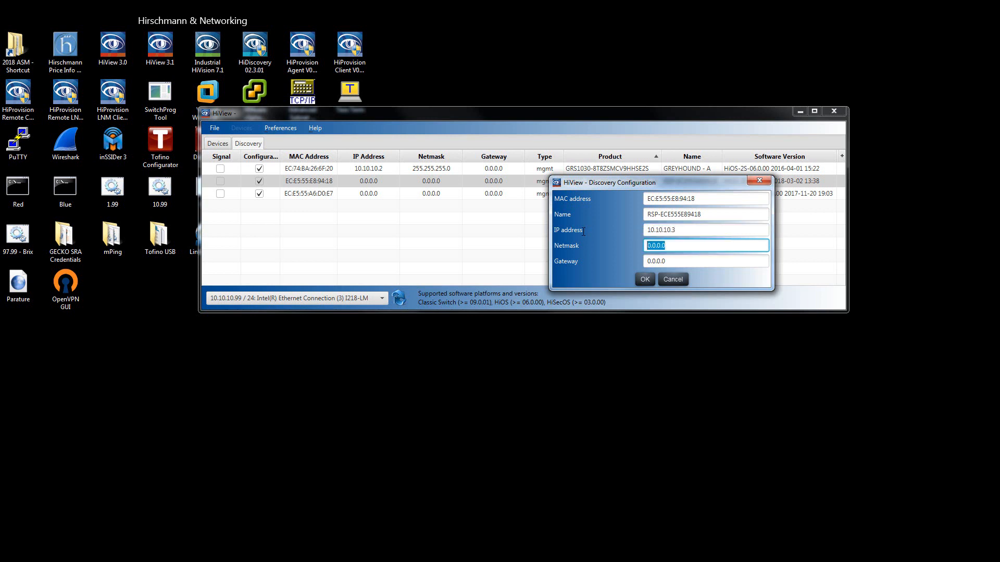
{"action": "type", "text": "255.255.255.0"}
Name this RSP35 switch "RSP - A" and apply its discovery configuration.
{"action": "triple_click", "coordinate": [721, 211]}
{"action": "type", "text": "R"}
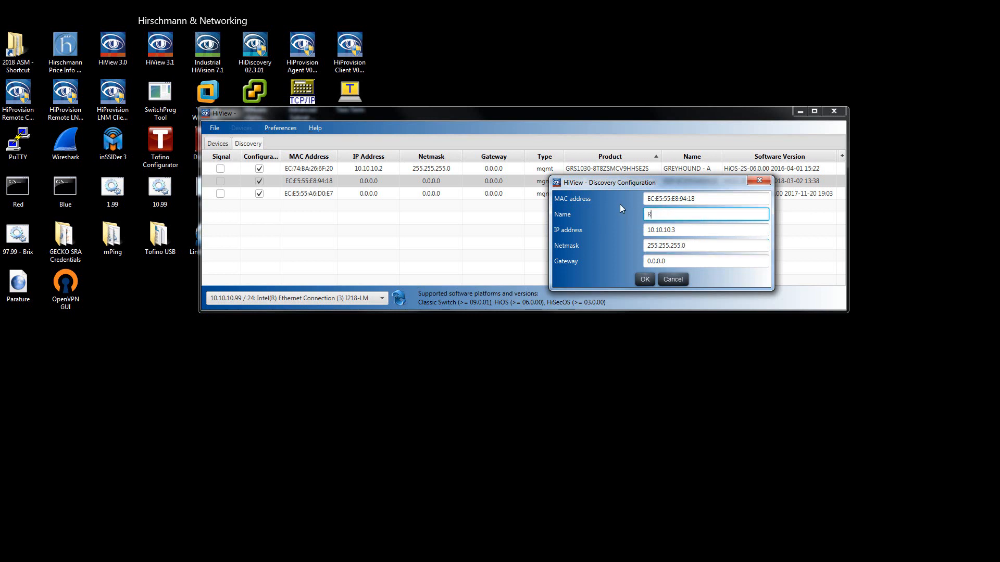
{"action": "type", "text": "SP _A"}
{"action": "key", "text": "BackSpace"}
{"action": "key", "text": "BackSpace"}
{"action": "type", "text": "- A"}
{"action": "left_click", "coordinate": [644, 281]}
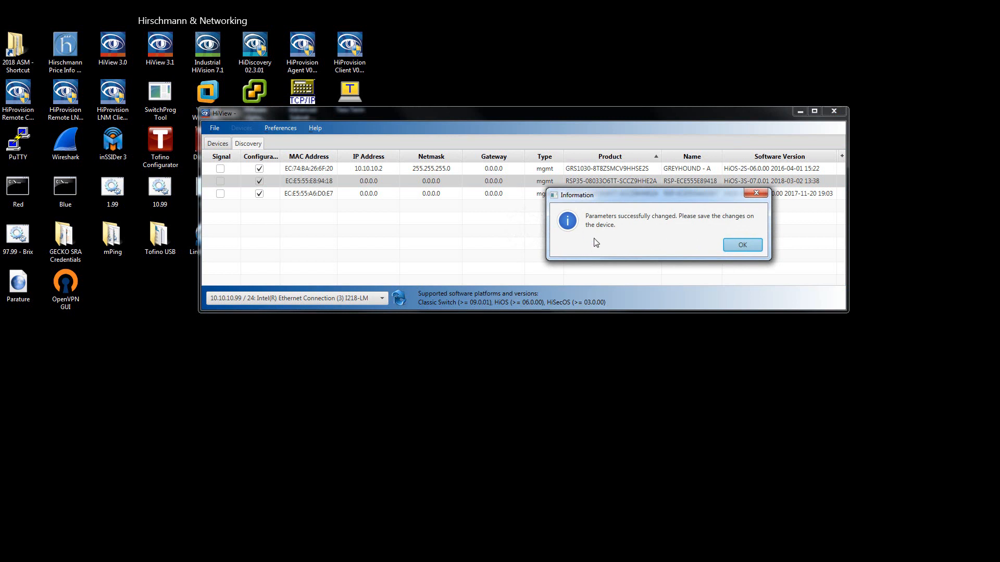
{"action": "left_click_drag", "start_coordinate": [649, 195], "coordinate": [532, 184]}
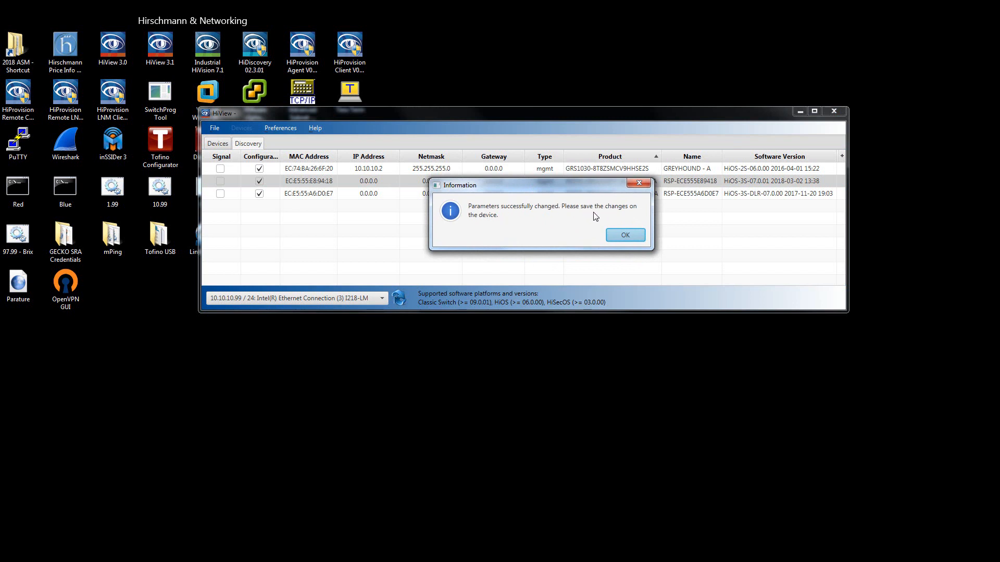
{"action": "left_click", "coordinate": [624, 236]}
Set the IP address of the RSP35 switch with product code ending HME2A to 10.10.10.4 and its netmask to 225.255.255.0.
{"action": "double_click", "coordinate": [374, 194]}
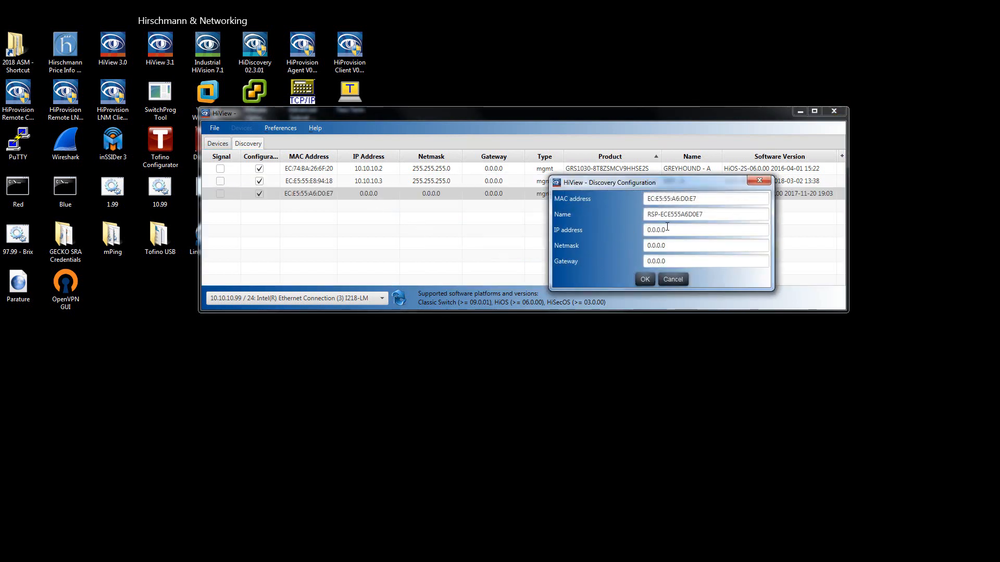
{"action": "type", "text": "10"}
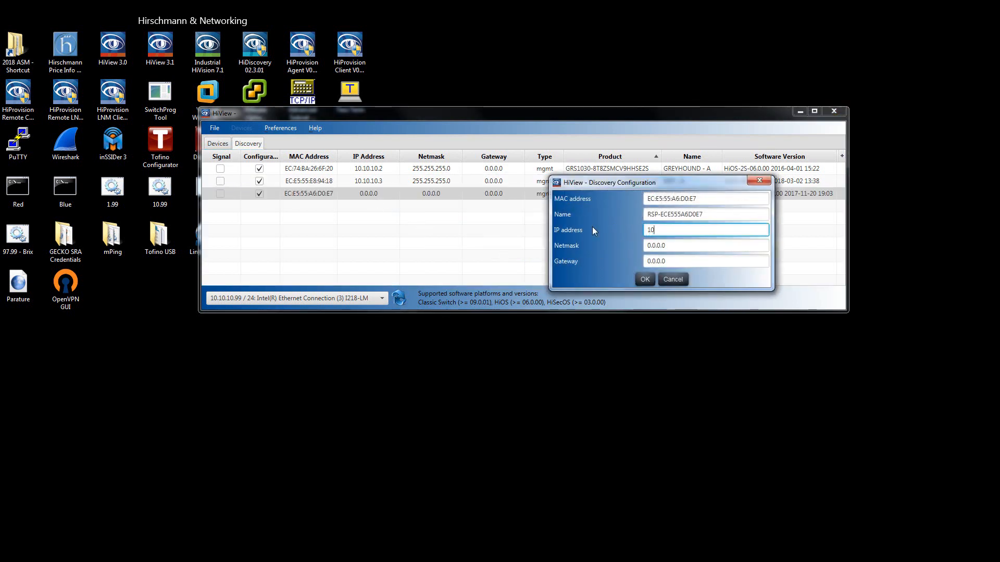
{"action": "type", "text": ".10.10.4"}
{"action": "key", "text": "Tab"}
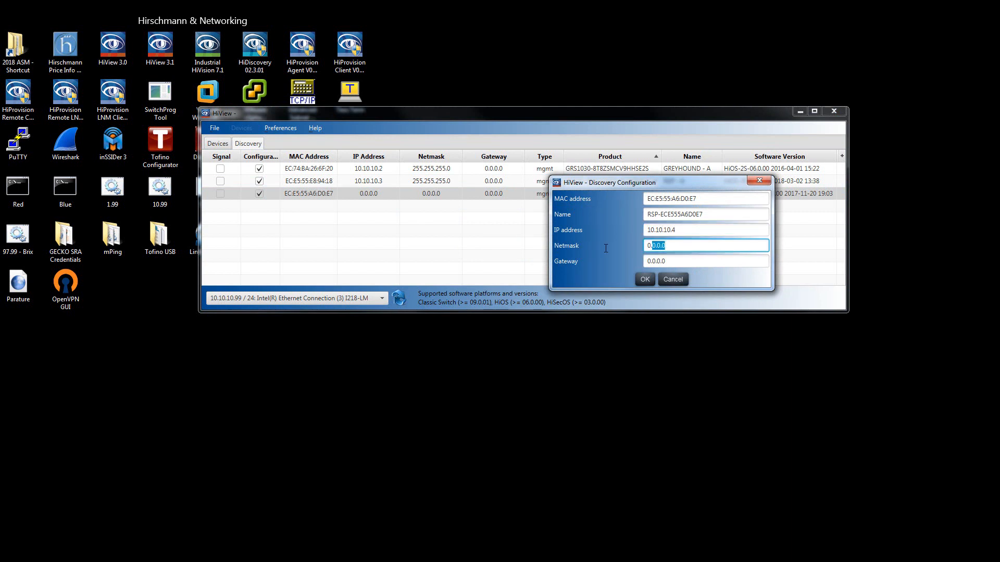
{"action": "type", "text": "225.255.255.0"}
Name the third switch "RSP - B" and try to apply its discovery configuration.
{"action": "left_click_drag", "start_coordinate": [734, 221], "coordinate": [595, 214]}
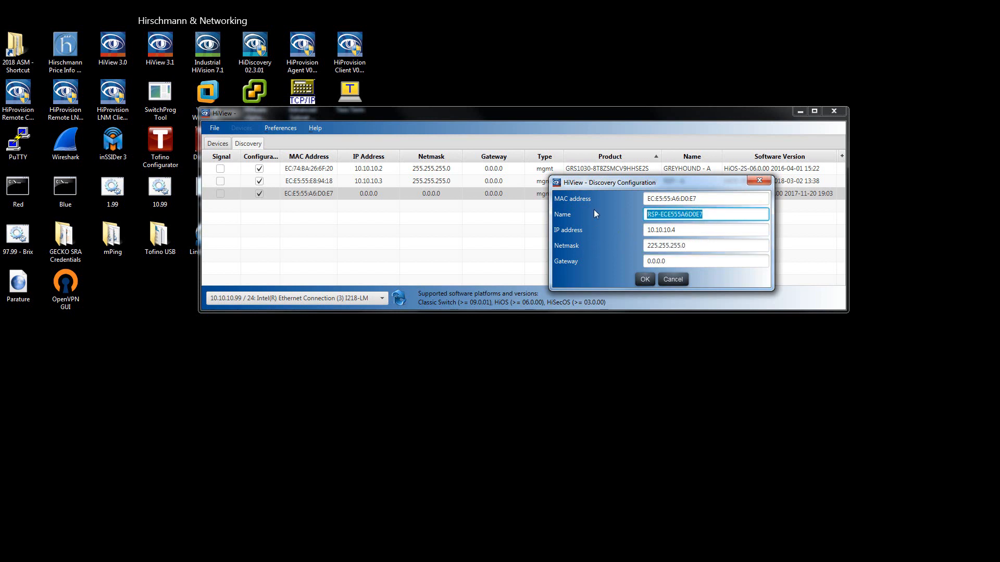
{"action": "type", "text": "RSP - B"}
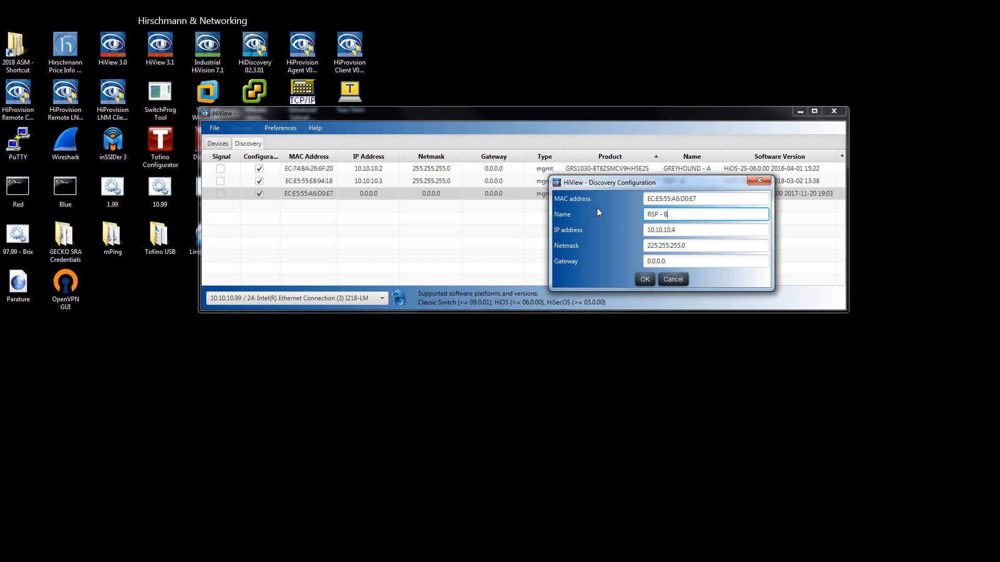
{"action": "left_click", "coordinate": [644, 280]}
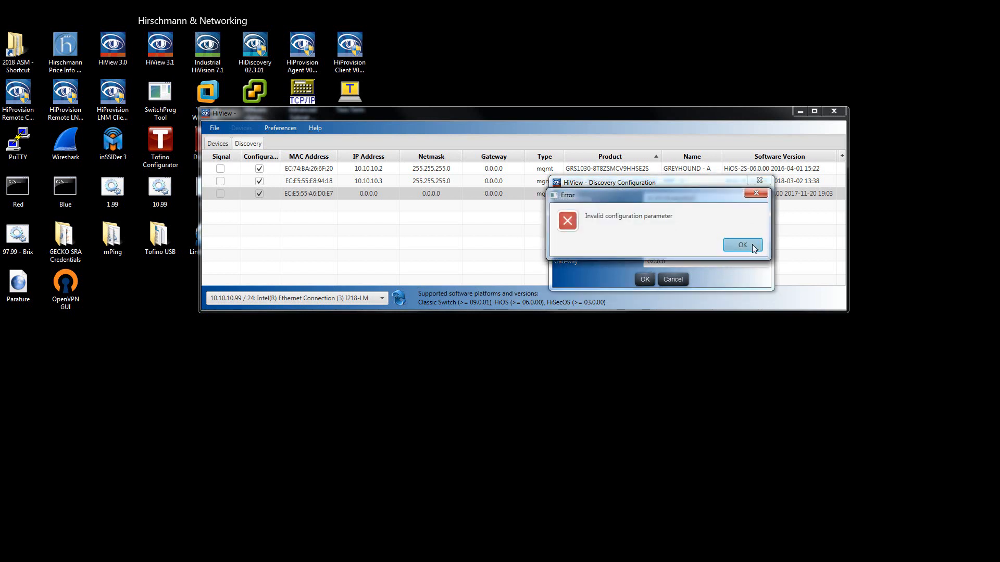
{"action": "left_click", "coordinate": [742, 245]}
Re-enter "RSP - B" as the third switch's name and retry applying the configuration.
{"action": "left_click_drag", "start_coordinate": [680, 217], "coordinate": [646, 215]}
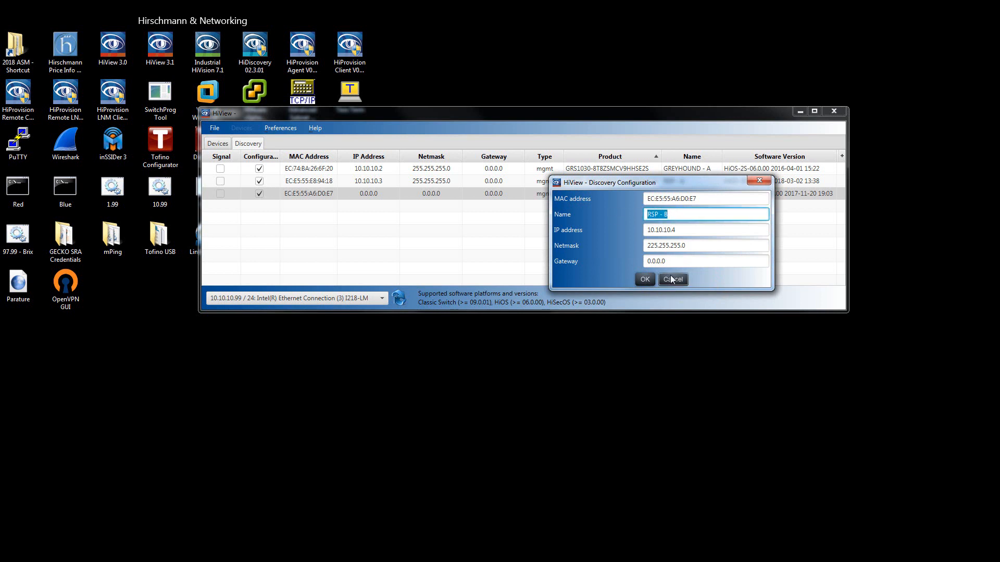
{"action": "type", "text": "RSP - B"}
{"action": "left_click", "coordinate": [646, 282]}
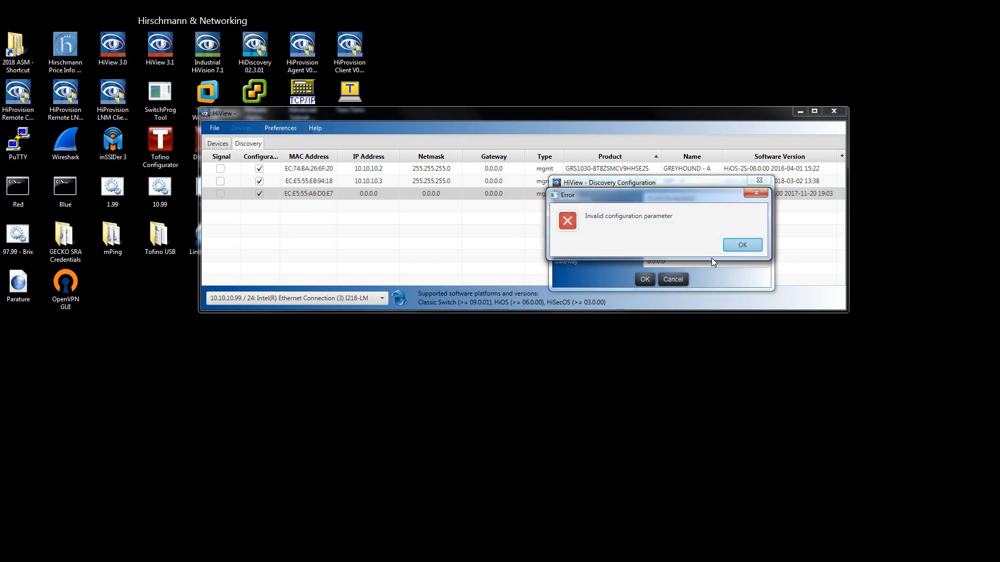
{"action": "left_click", "coordinate": [741, 245]}
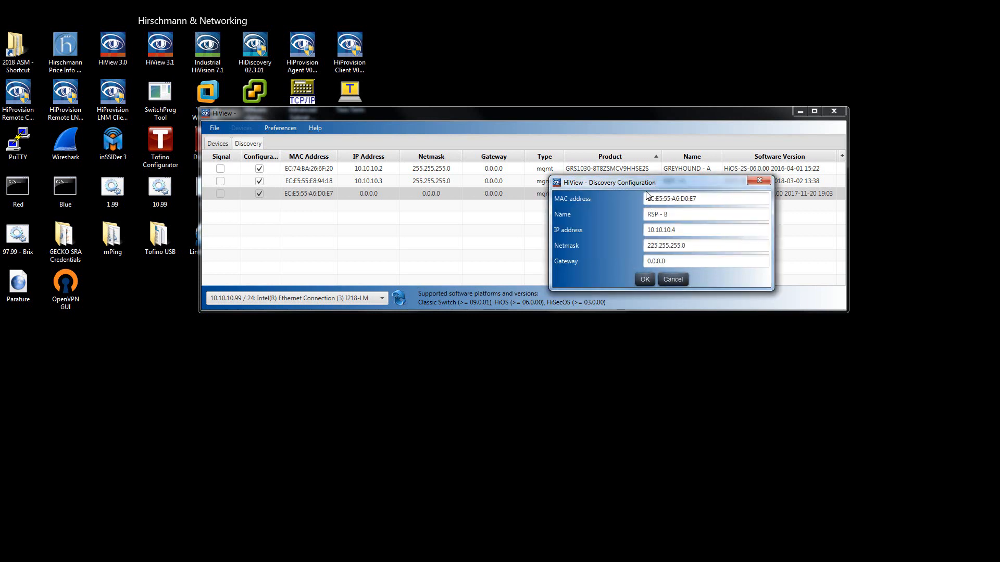
Change the third switch's name to "RSP-B" without spaces and try to apply the configuration.
{"action": "left_click_drag", "start_coordinate": [670, 178], "coordinate": [679, 208]}
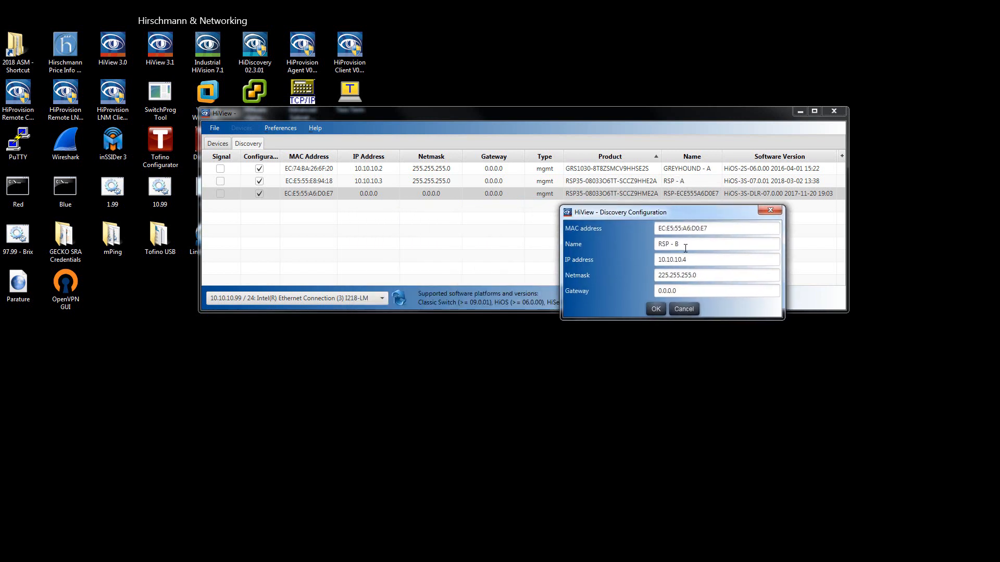
{"action": "left_click_drag", "start_coordinate": [684, 245], "coordinate": [645, 239]}
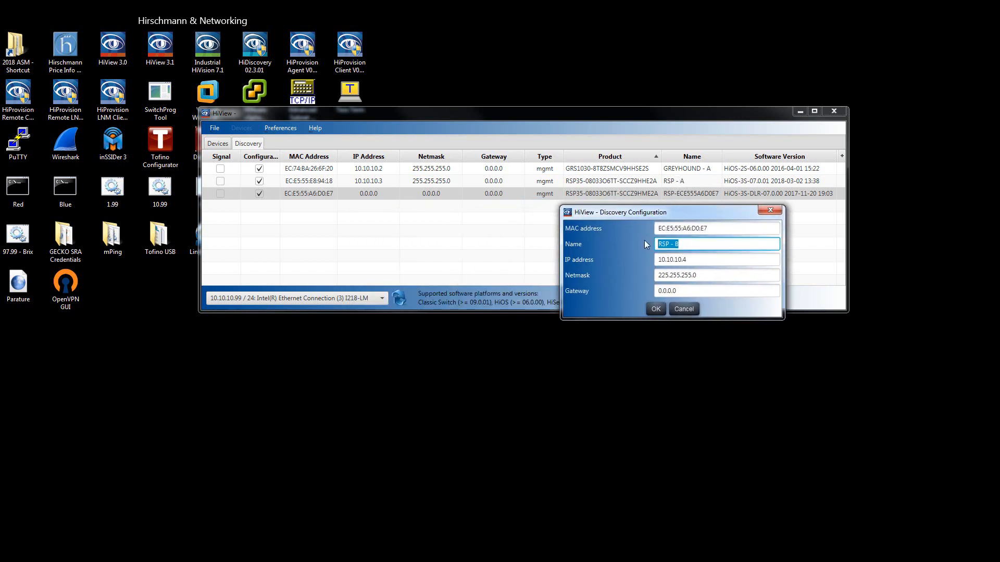
{"action": "type", "text": "RS"}
{"action": "left_click", "coordinate": [662, 310]}
{"action": "left_click", "coordinate": [743, 245]}
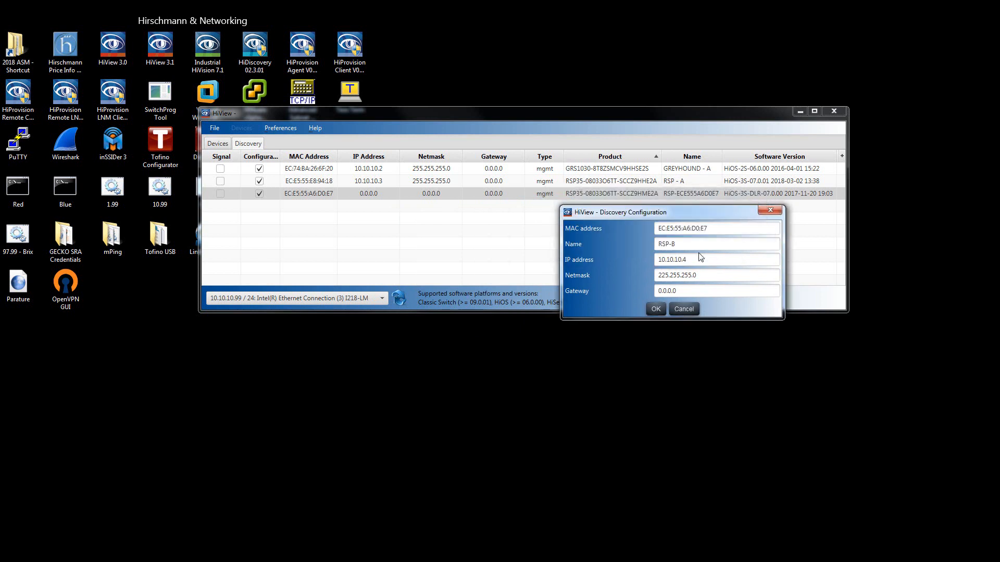
Change the third switch's name to "RSP_B" and try to apply its discovery configuration.
{"action": "left_click", "coordinate": [685, 244]}
{"action": "key", "text": "BackSpace"}
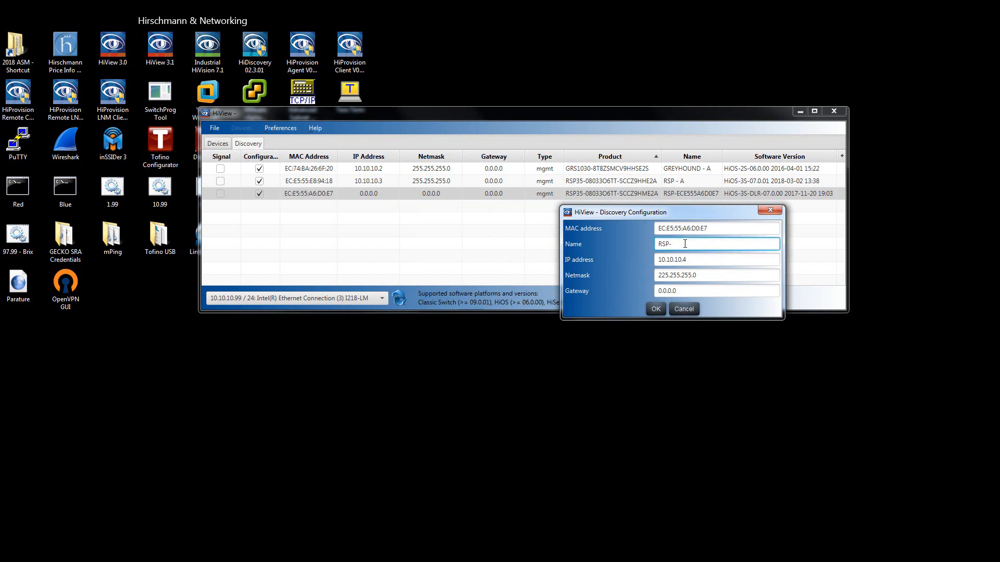
{"action": "type", "text": "B"}
{"action": "left_click", "coordinate": [655, 309]}
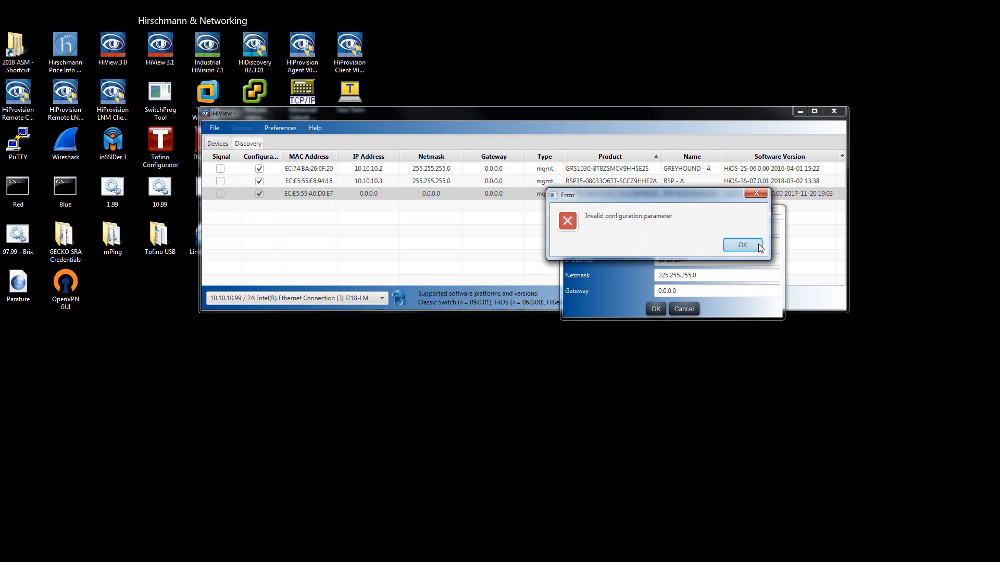
{"action": "left_click", "coordinate": [759, 244]}
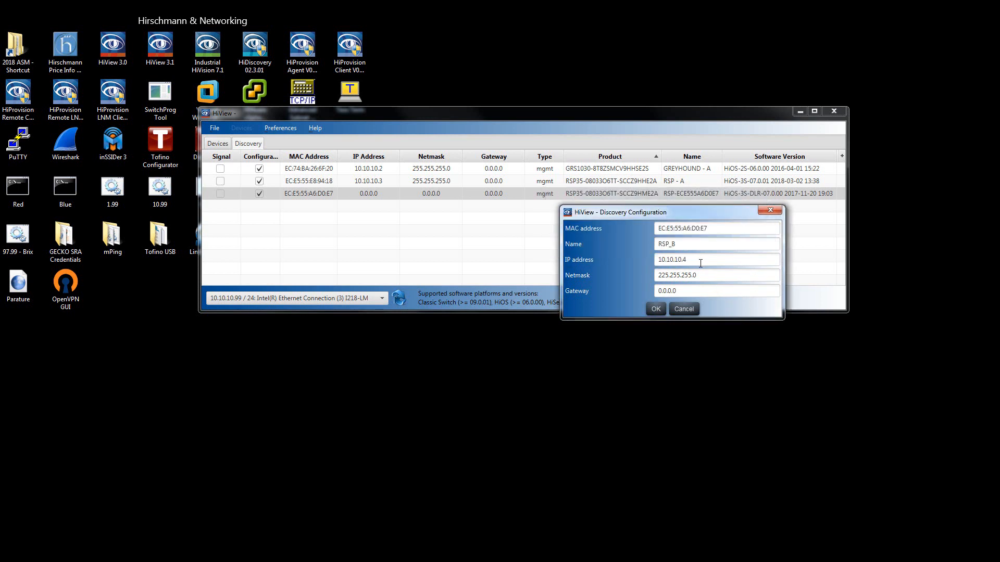
Shorten the third switch's name to "RSPB" and try to apply the configuration.
{"action": "left_click_drag", "start_coordinate": [698, 247], "coordinate": [668, 244]}
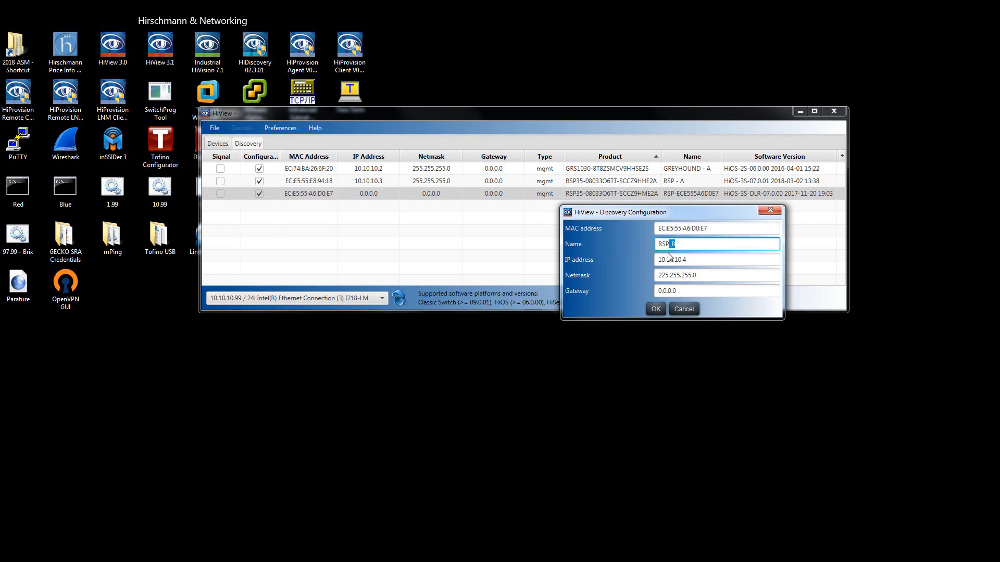
{"action": "key", "text": "Return"}
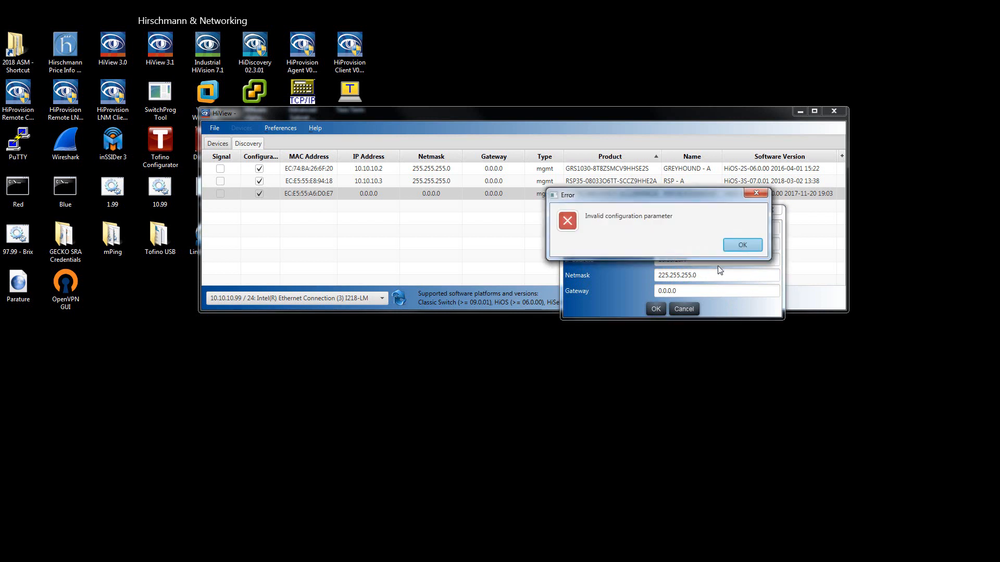
{"action": "left_click", "coordinate": [741, 243]}
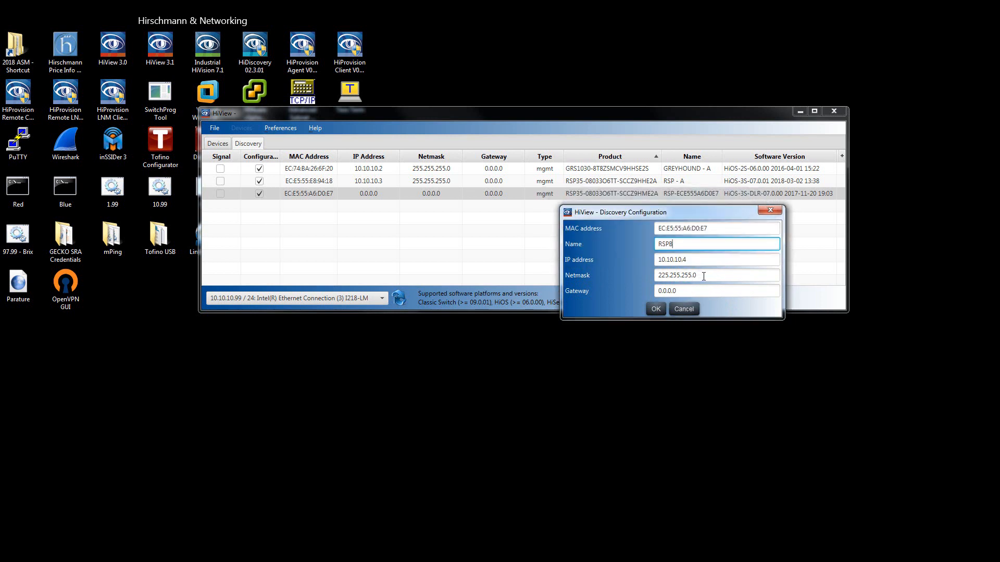
Name the third switch "RSP - B", re-enter IP address 10.10.10.4, correct the netmask to 255.255.255.0, and apply the configuration.
{"action": "double_click", "coordinate": [686, 246]}
{"action": "type", "text": "RSP - B"}
{"action": "key", "text": "Tab"}
{"action": "type", "text": "10"}
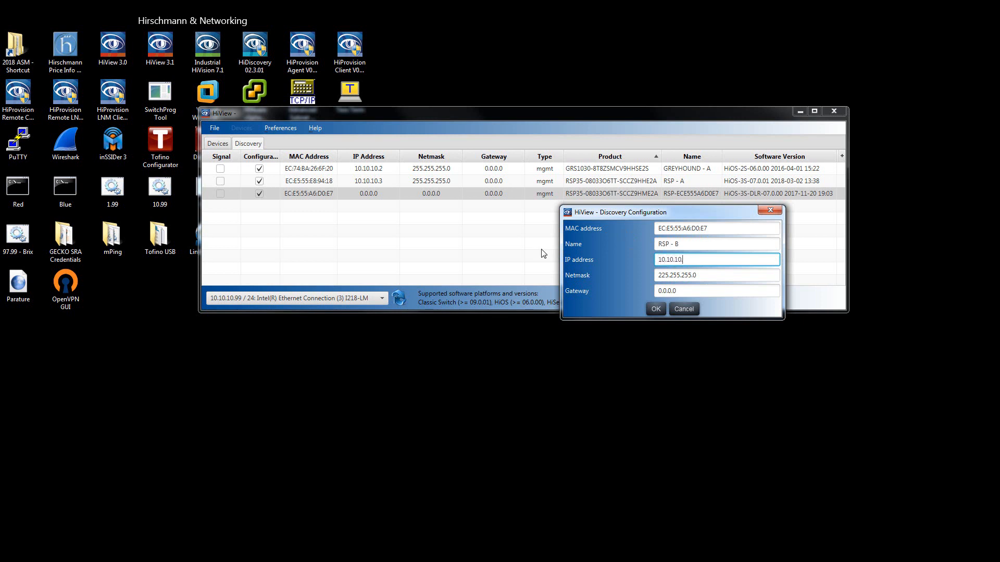
{"action": "key", "text": "Tab"}
{"action": "type", "text": "255"}
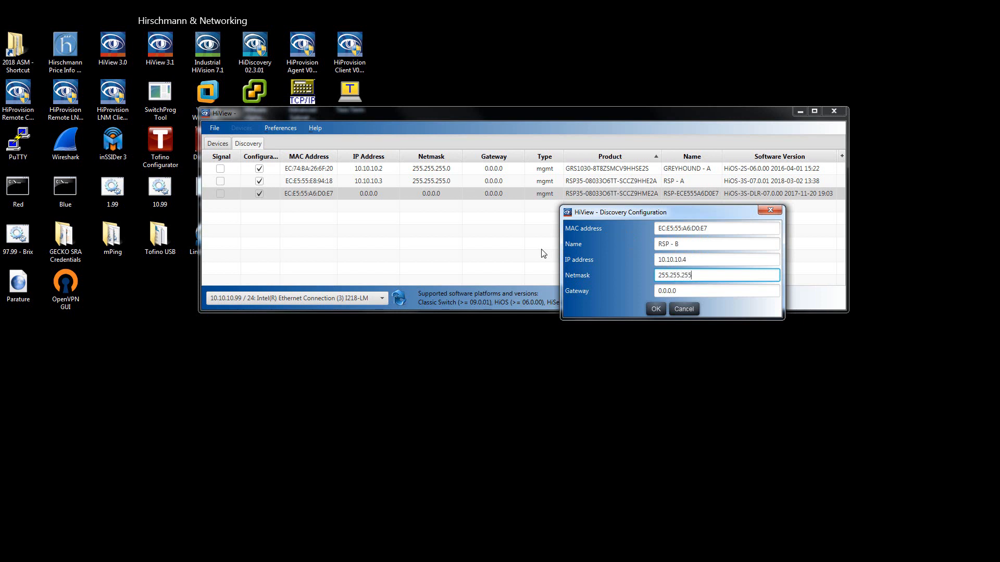
{"action": "left_click", "coordinate": [655, 309]}
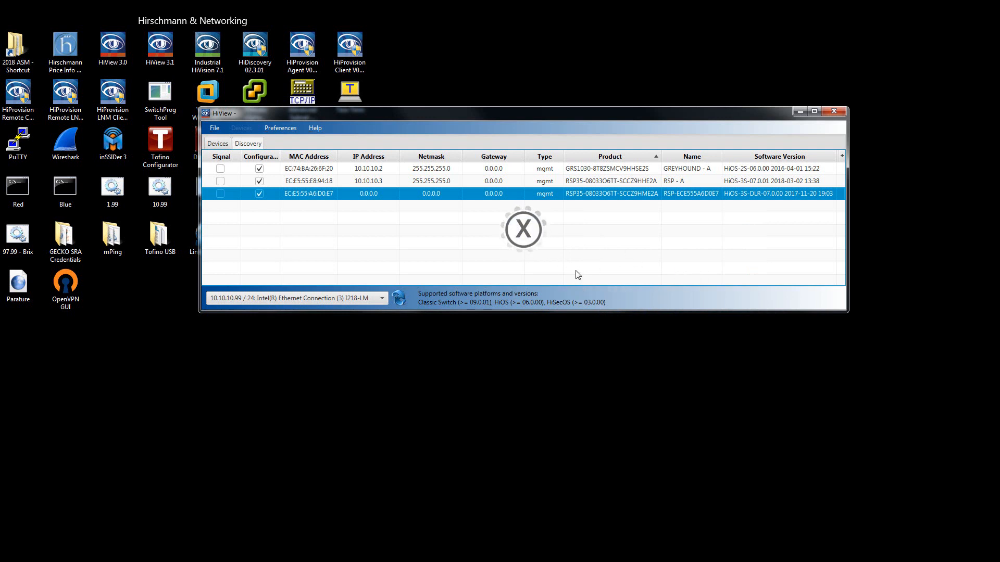
{"action": "left_click", "coordinate": [744, 244]}
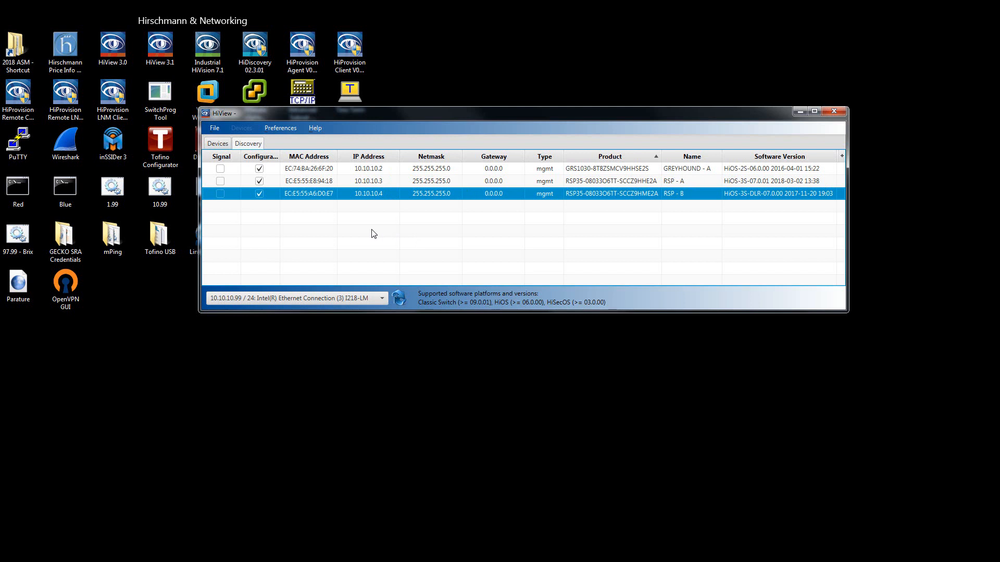
Ping the GREYHOUND - A switch from the discovery list to check that it is reachable.
{"action": "right_click", "coordinate": [314, 173]}
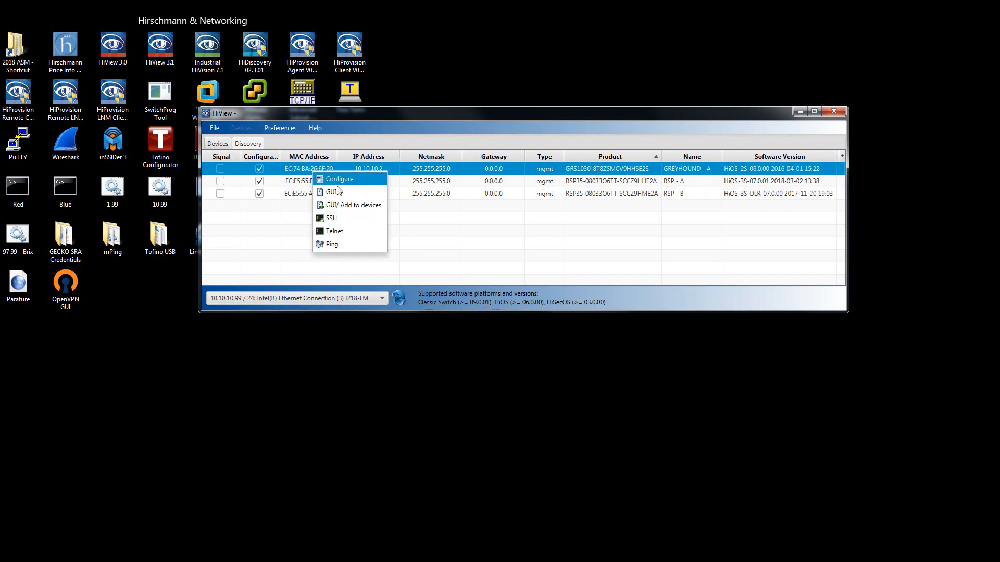
{"action": "left_click", "coordinate": [345, 244]}
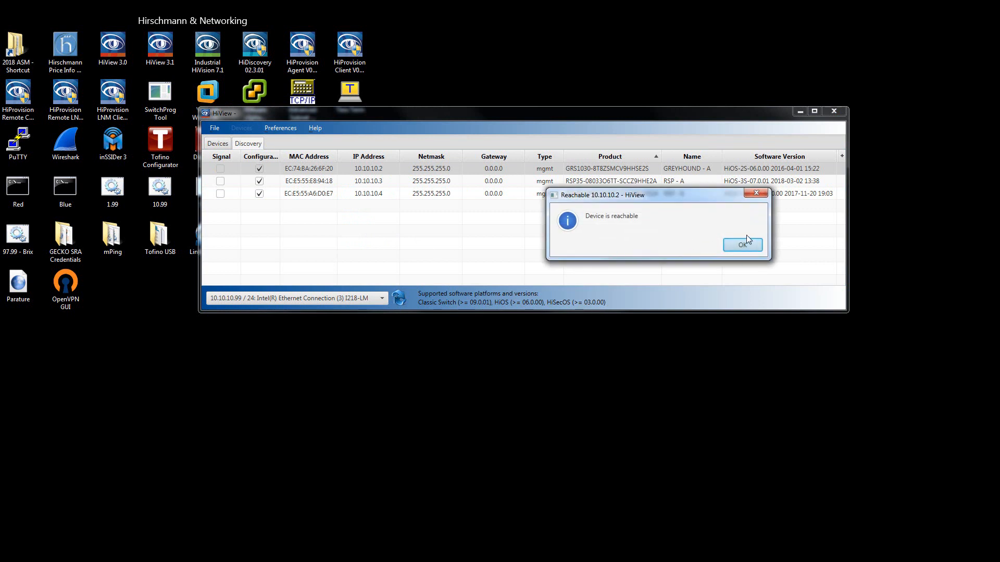
{"action": "left_click_drag", "start_coordinate": [718, 196], "coordinate": [517, 206]}
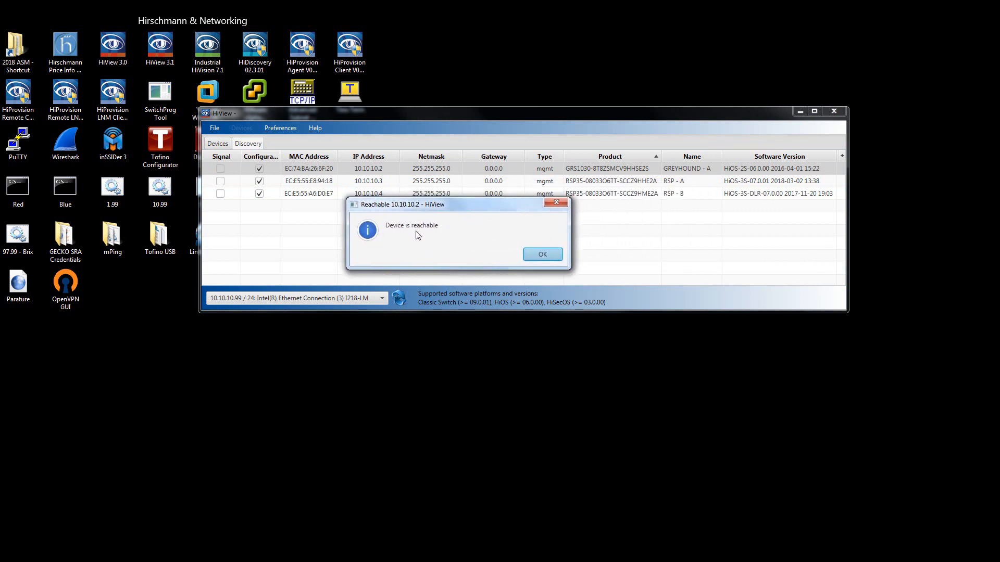
{"action": "left_click", "coordinate": [541, 260]}
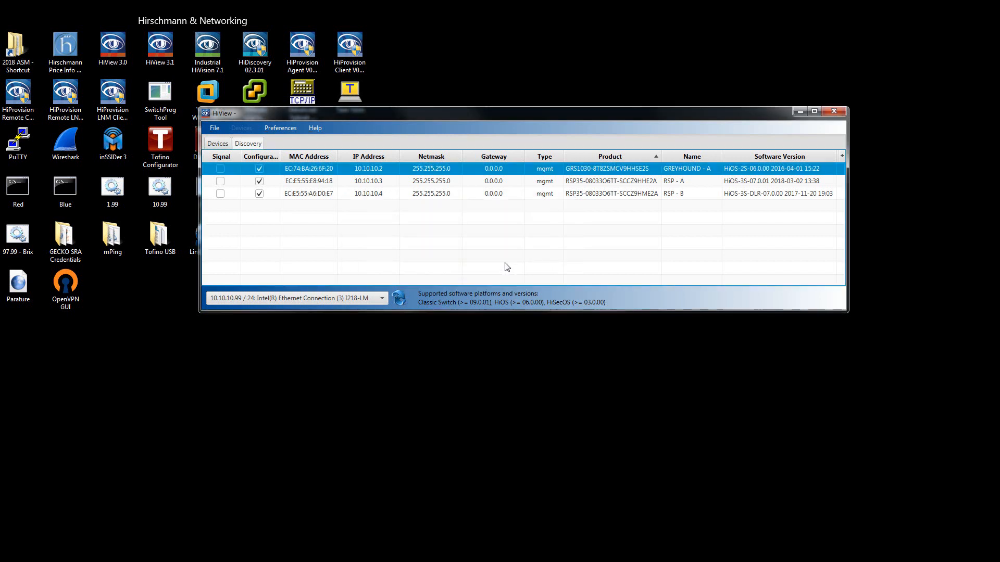
Open the graphical interface of the GREYHOUND - A switch and store its host key fingerprint permanently.
{"action": "right_click", "coordinate": [301, 169]}
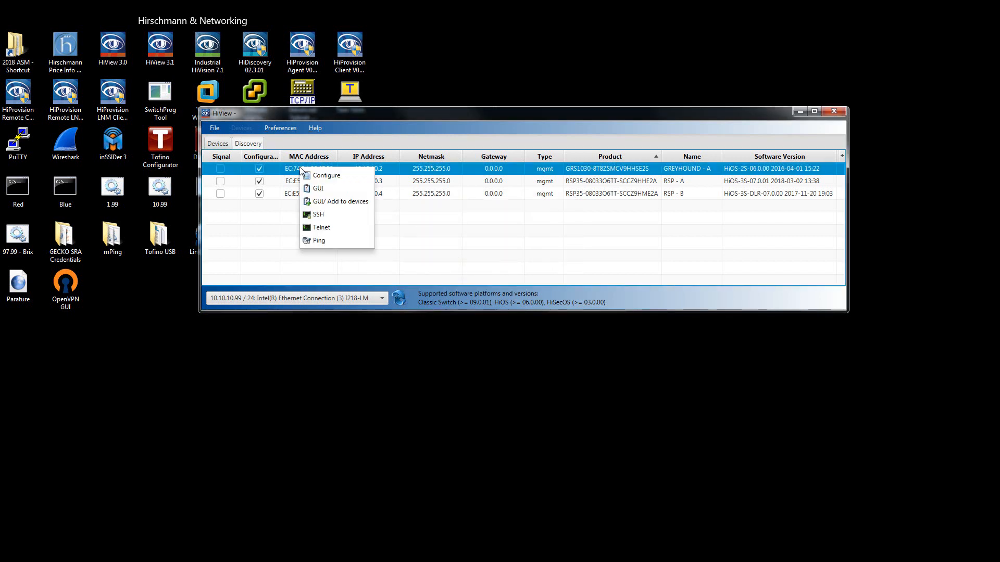
{"action": "left_click", "coordinate": [333, 191]}
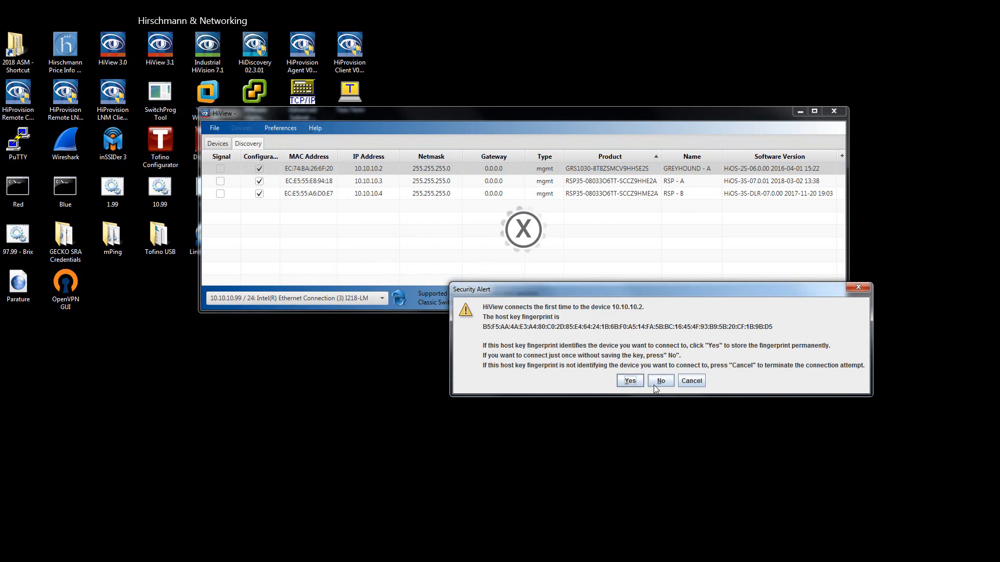
{"action": "left_click", "coordinate": [631, 380]}
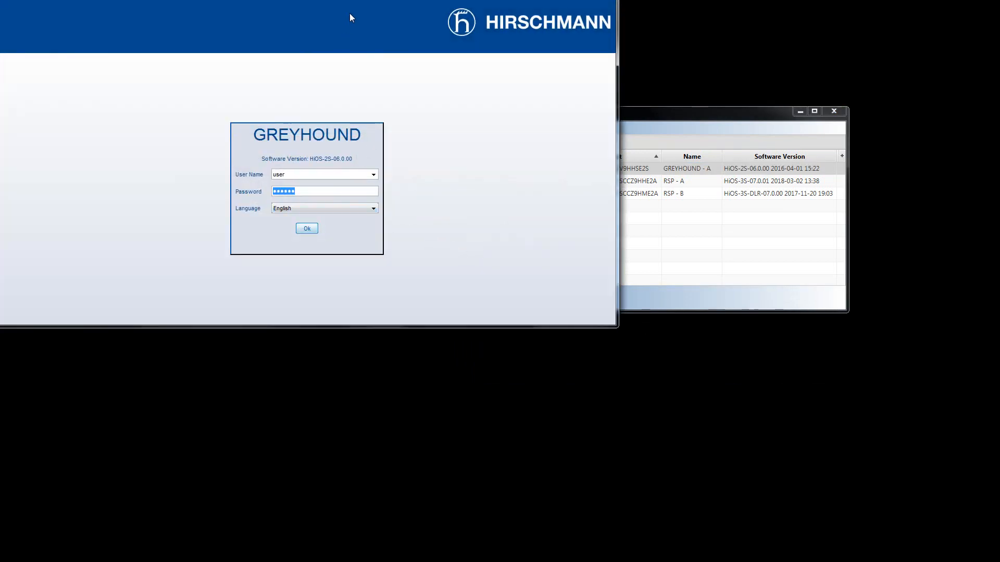
{"action": "left_click_drag", "start_coordinate": [365, 0], "coordinate": [494, 46]}
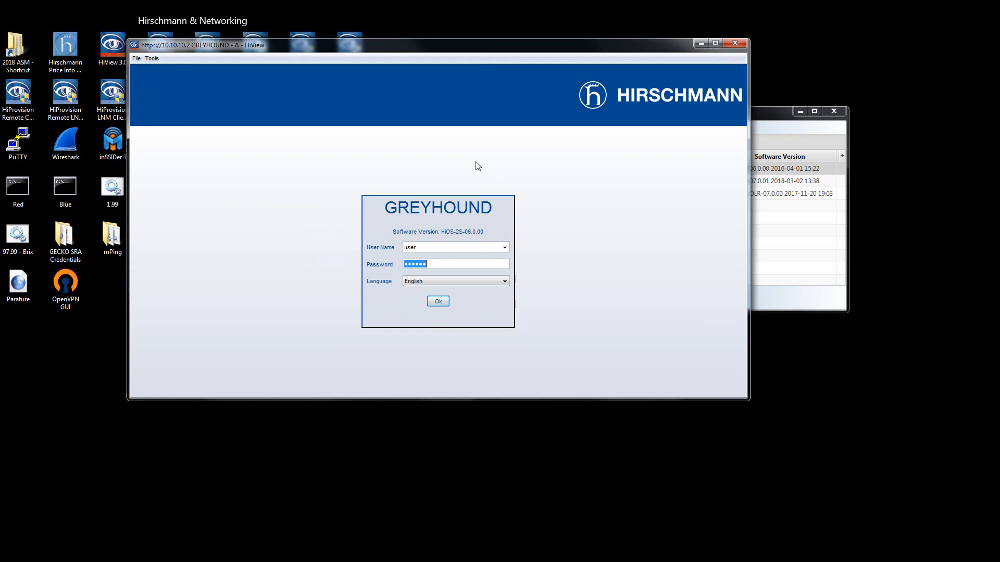
Log in to the GREYHOUND device by selecting the user name and entering the account password.
{"action": "left_click", "coordinate": [504, 249]}
{"action": "left_click", "coordinate": [468, 263]}
{"action": "key", "text": "Tab"}
{"action": "type", "text": "p"}
{"action": "left_click", "coordinate": [438, 302]}
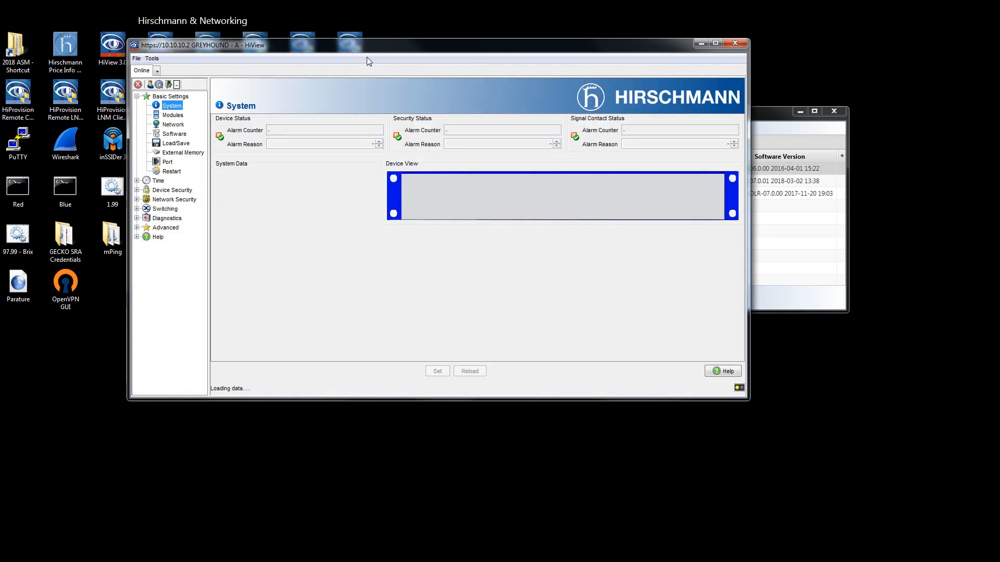
{"action": "left_click_drag", "start_coordinate": [371, 39], "coordinate": [503, 23]}
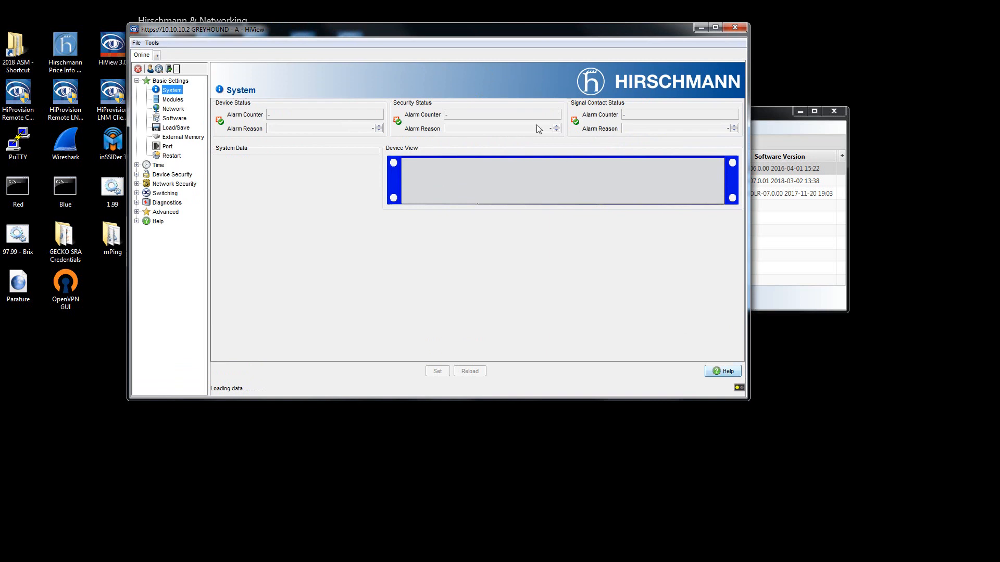
{"action": "left_click_drag", "start_coordinate": [493, 34], "coordinate": [541, 67]}
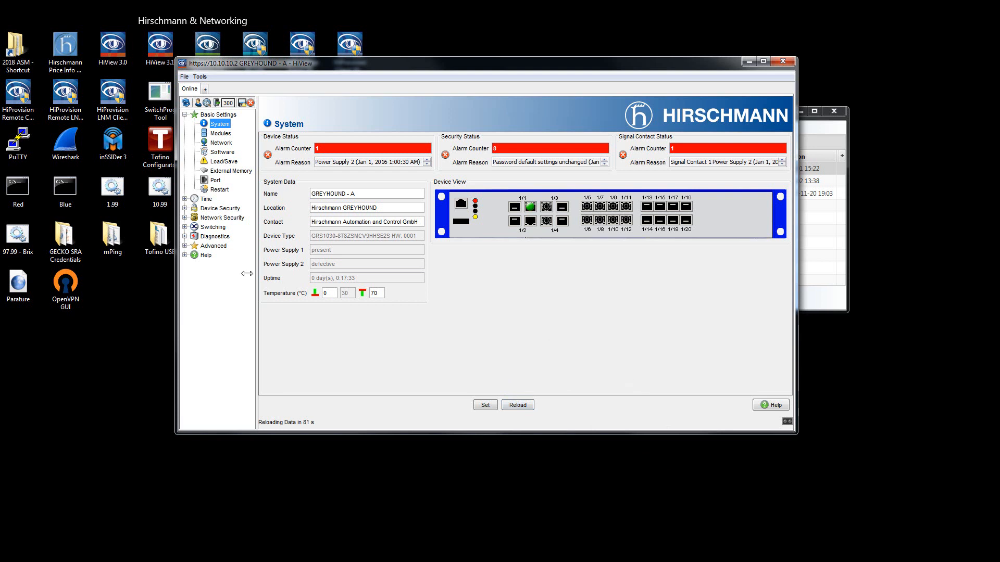
Select HiOS-GRS1020_1030-07000.bin from the Desktop as the software update file for the GREYHOUND - A switch.
{"action": "left_click", "coordinate": [218, 154]}
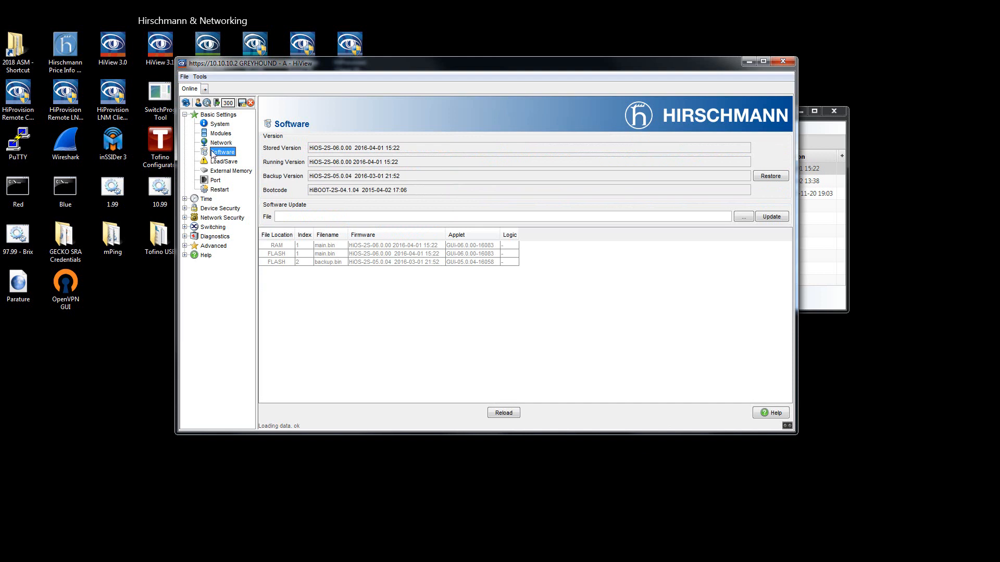
{"action": "left_click", "coordinate": [744, 219]}
{"action": "left_click", "coordinate": [745, 218]}
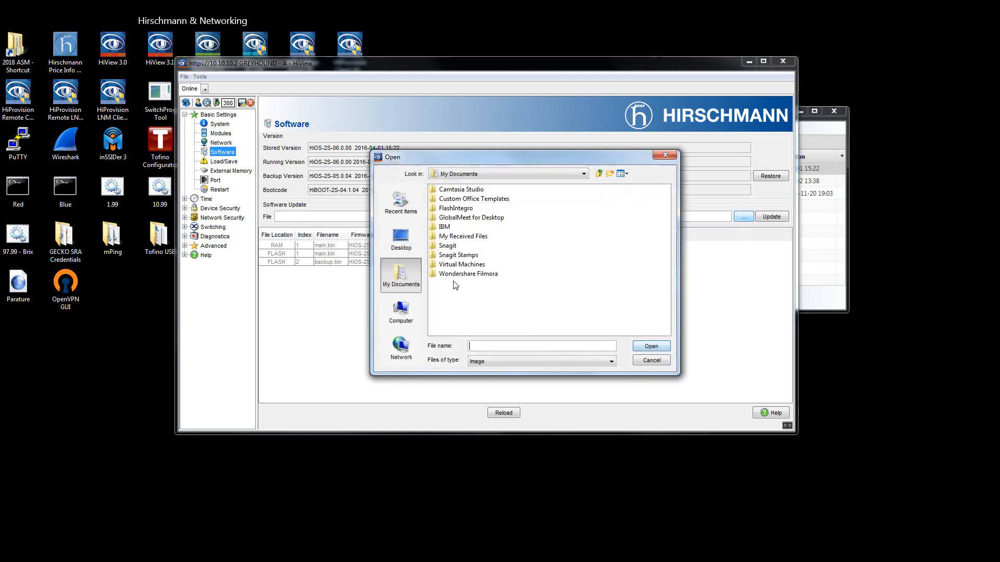
{"action": "left_click", "coordinate": [401, 239]}
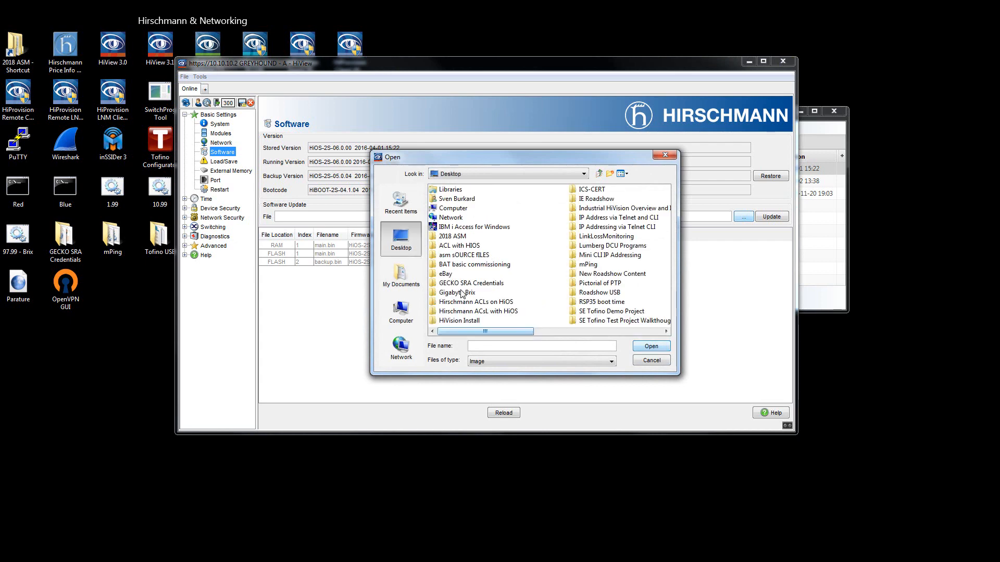
{"action": "left_click_drag", "start_coordinate": [487, 331], "coordinate": [654, 344]}
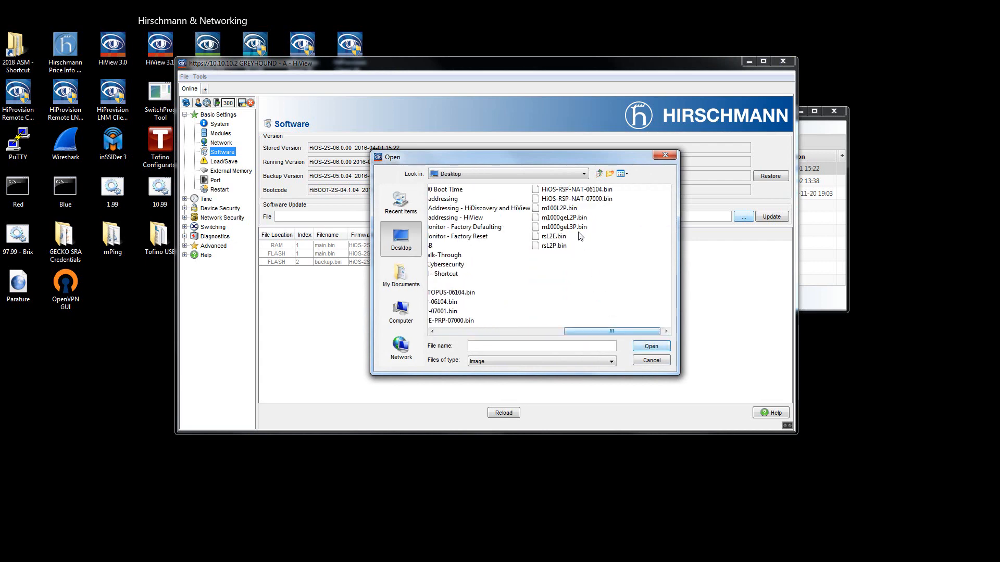
{"action": "left_click", "coordinate": [432, 332]}
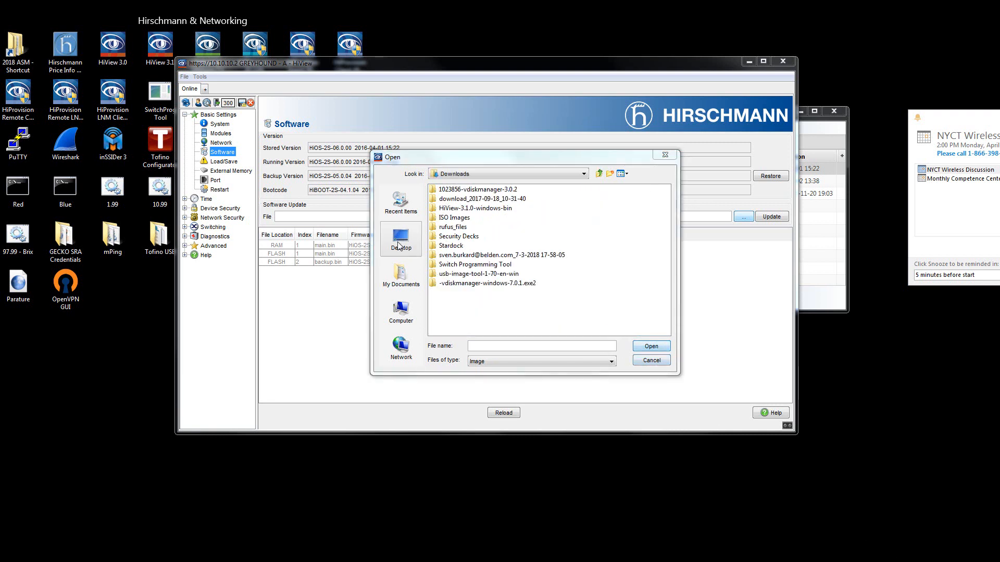
{"action": "left_click", "coordinate": [400, 242]}
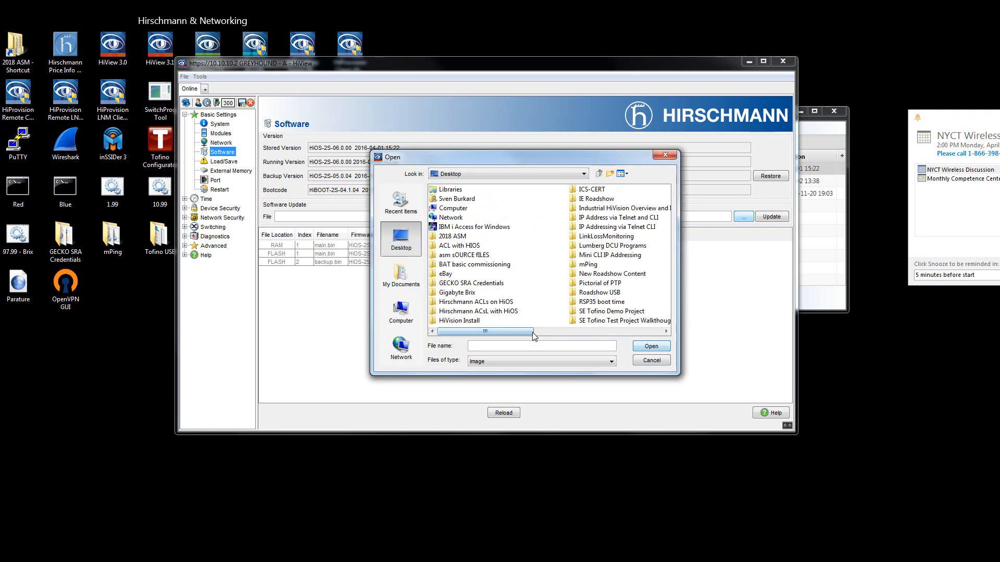
{"action": "left_click_drag", "start_coordinate": [632, 343], "coordinate": [644, 341]}
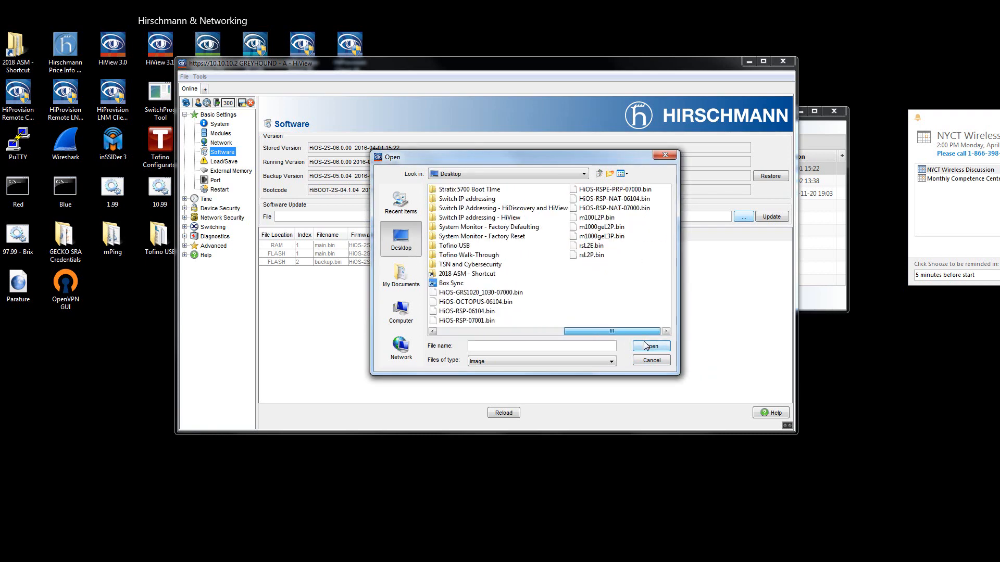
{"action": "left_click", "coordinate": [497, 293]}
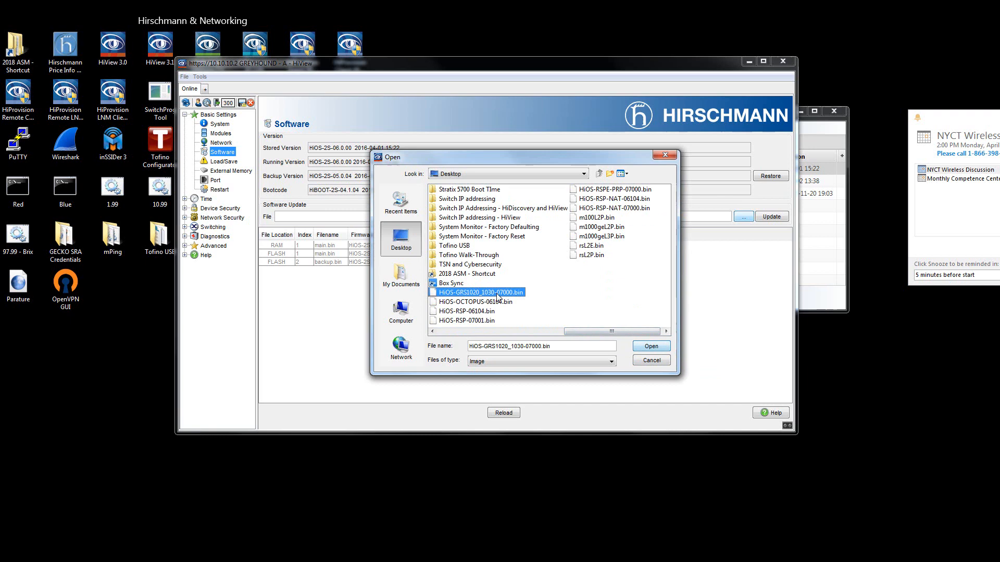
{"action": "left_click", "coordinate": [650, 347]}
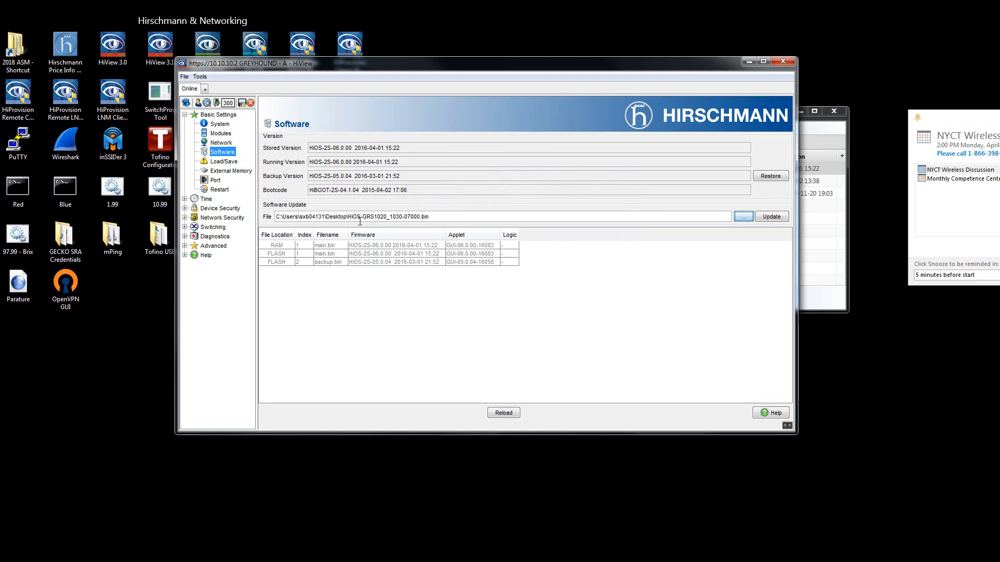
Update the switch's firmware with the selected file and reload the software version data.
{"action": "left_click", "coordinate": [773, 218]}
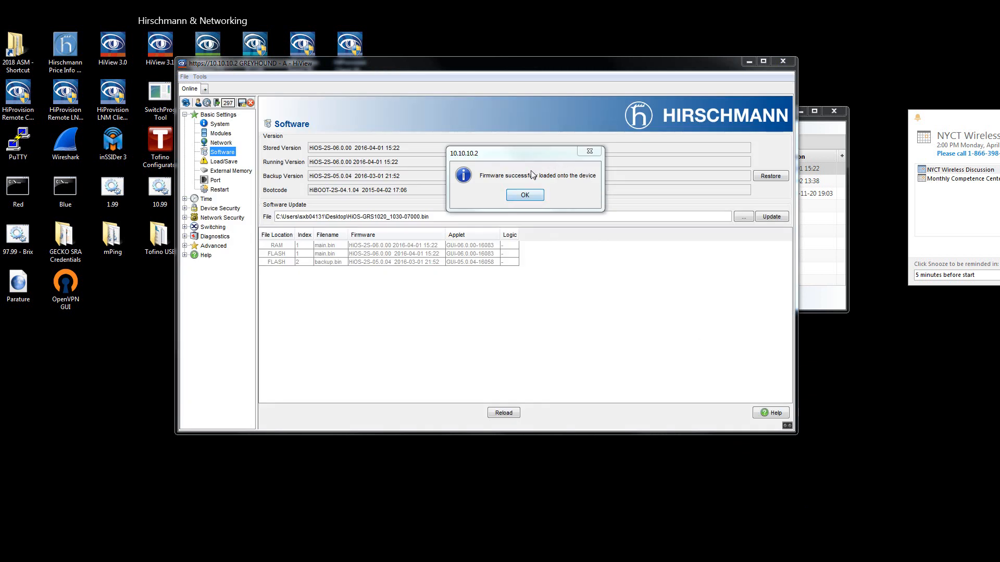
{"action": "left_click", "coordinate": [535, 197]}
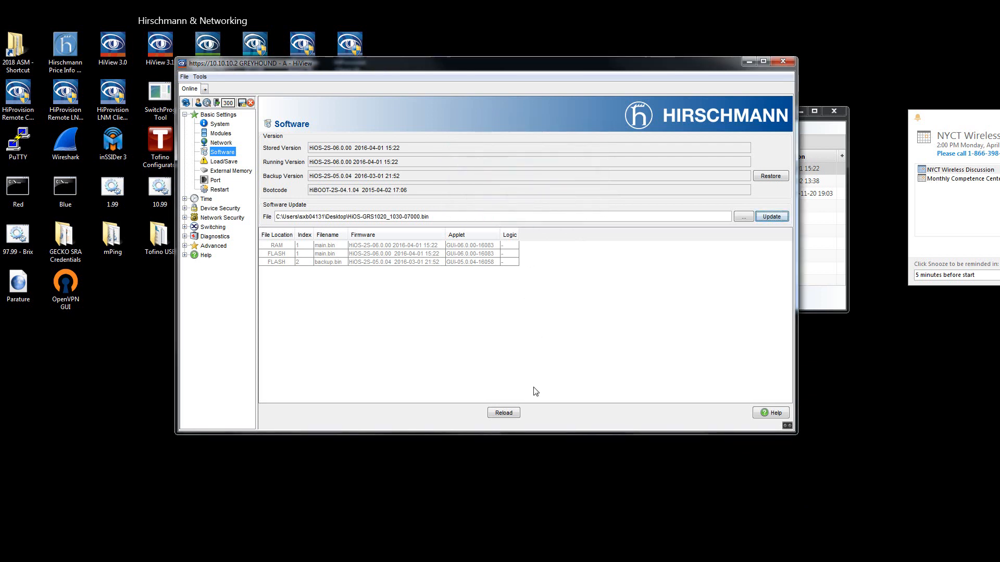
{"action": "left_click", "coordinate": [495, 413]}
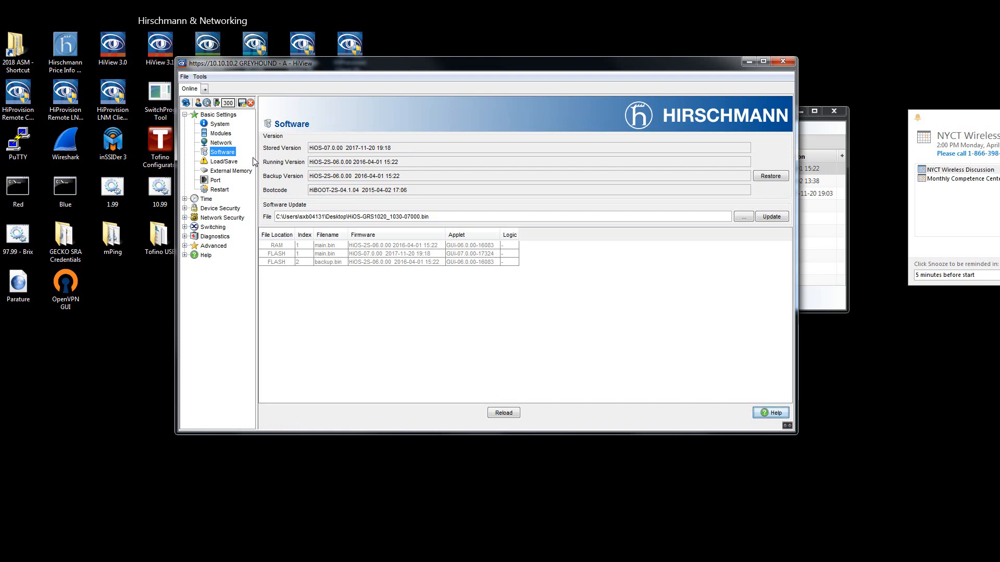
Cold start the GREYHOUND - A switch, saving the unsaved configuration changes first, and close its interface window.
{"action": "left_click", "coordinate": [223, 162]}
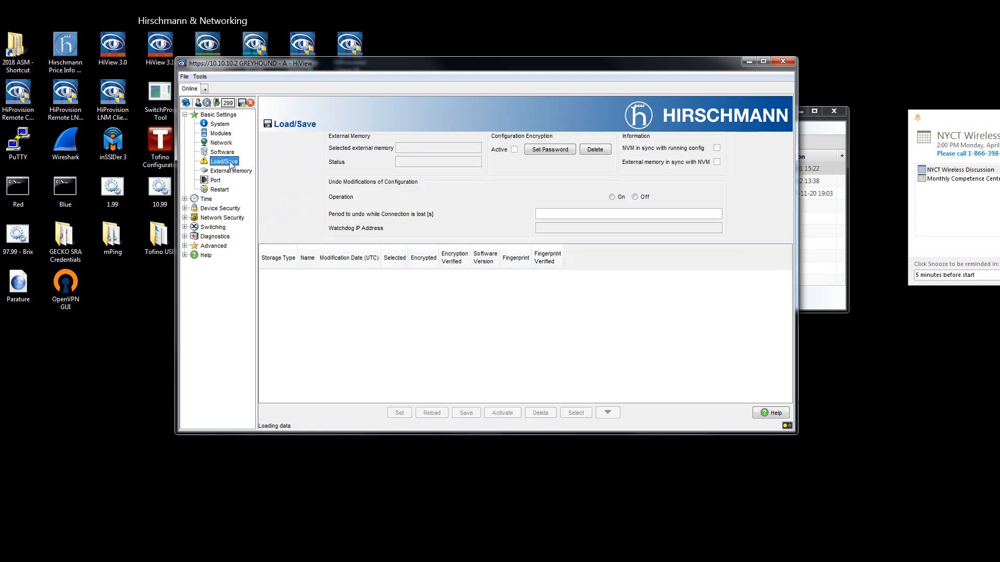
{"action": "left_click", "coordinate": [219, 189]}
{"action": "left_click", "coordinate": [476, 213]}
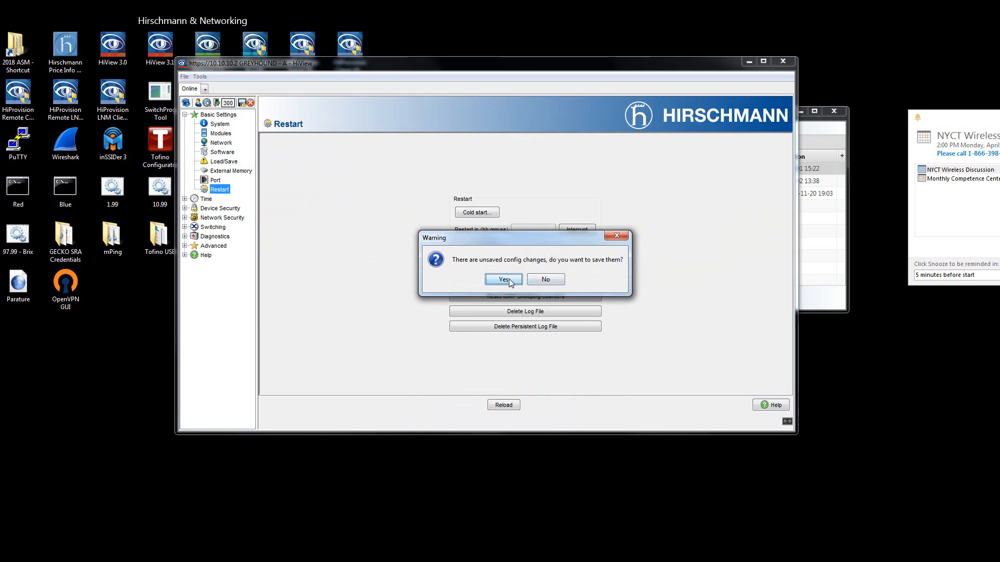
{"action": "left_click", "coordinate": [509, 282]}
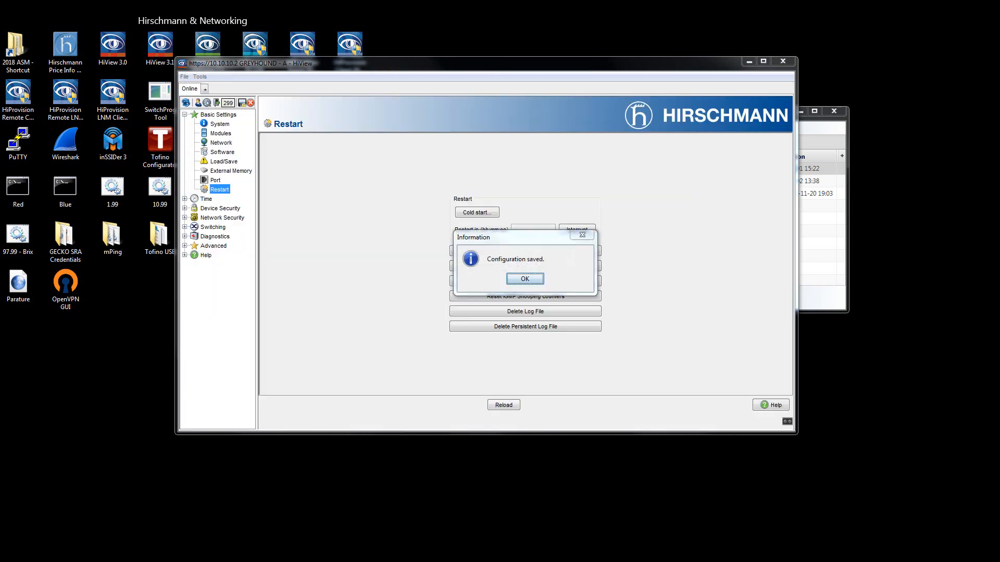
{"action": "left_click", "coordinate": [525, 280]}
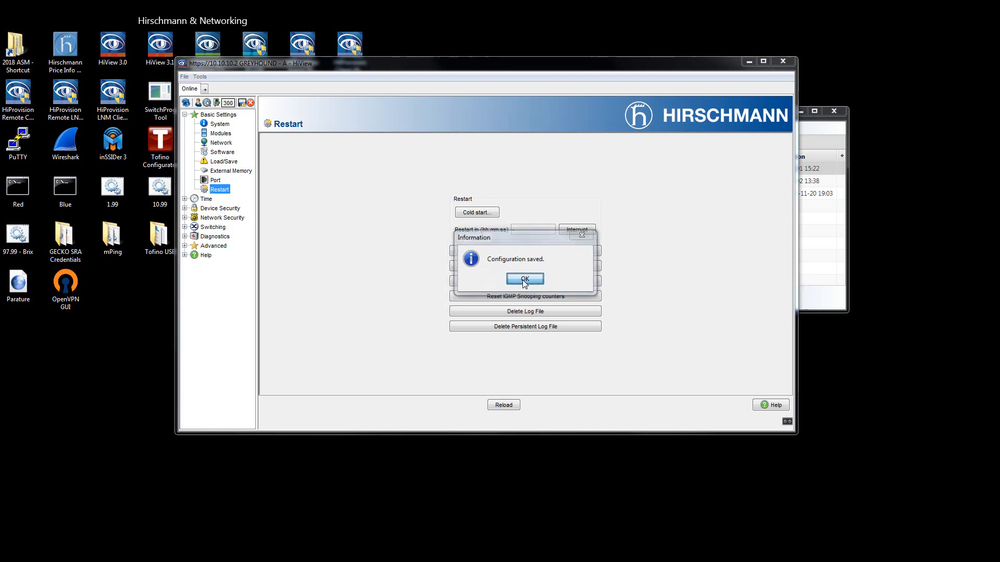
{"action": "left_click", "coordinate": [504, 284]}
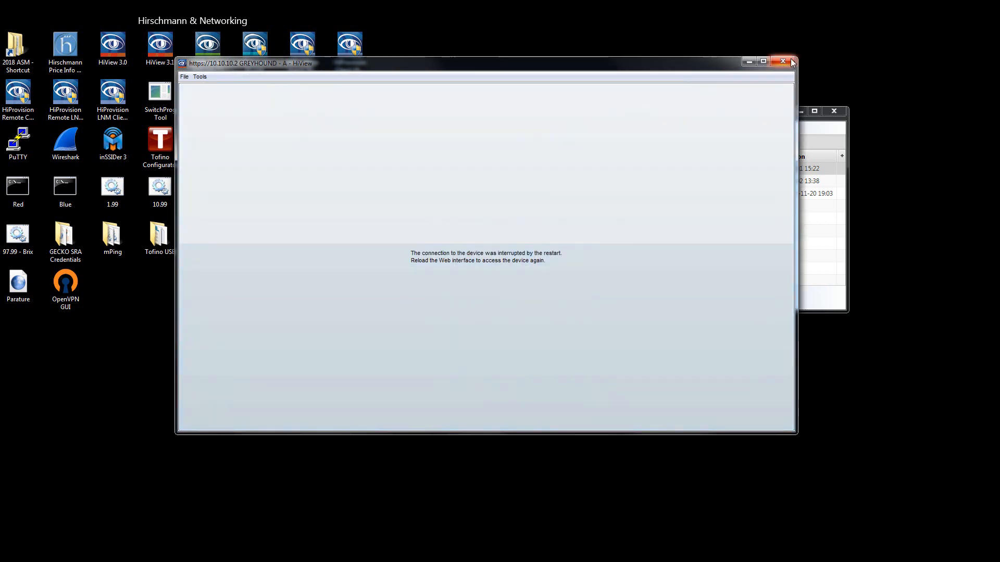
{"action": "left_click", "coordinate": [790, 60]}
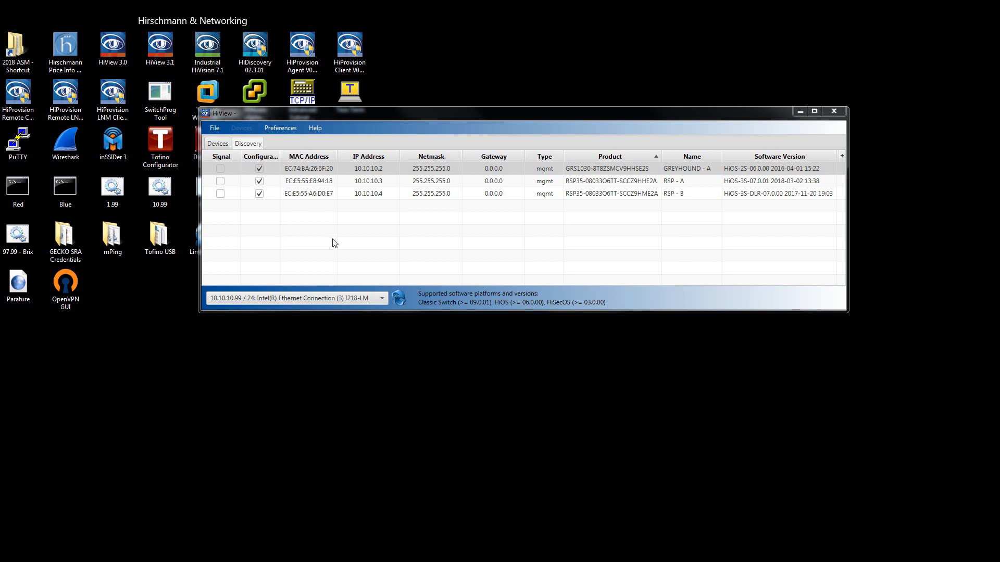
Rescan the network for devices and open the graphical interface of the GREYHOUND - A switch.
{"action": "left_click", "coordinate": [400, 298]}
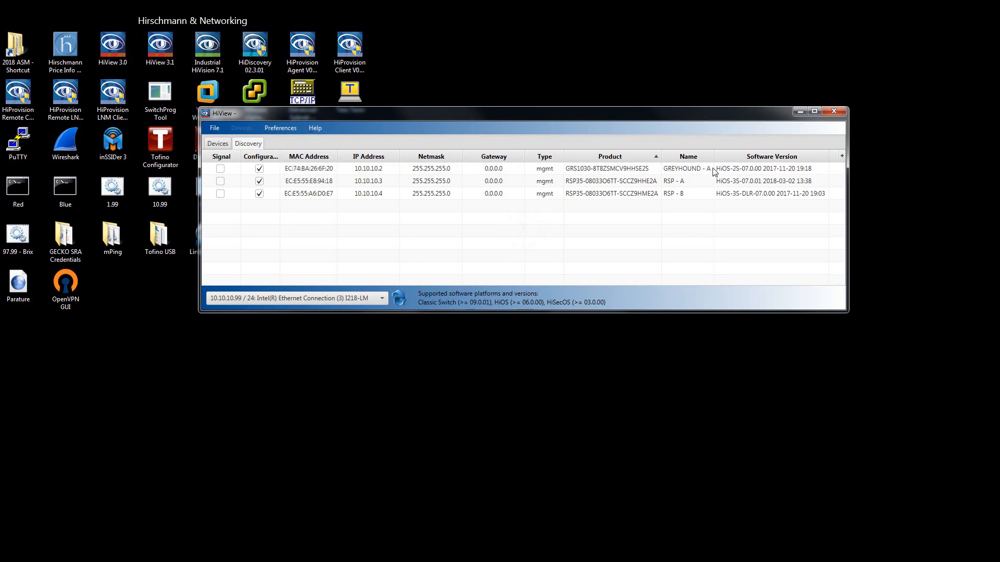
{"action": "left_click", "coordinate": [607, 171]}
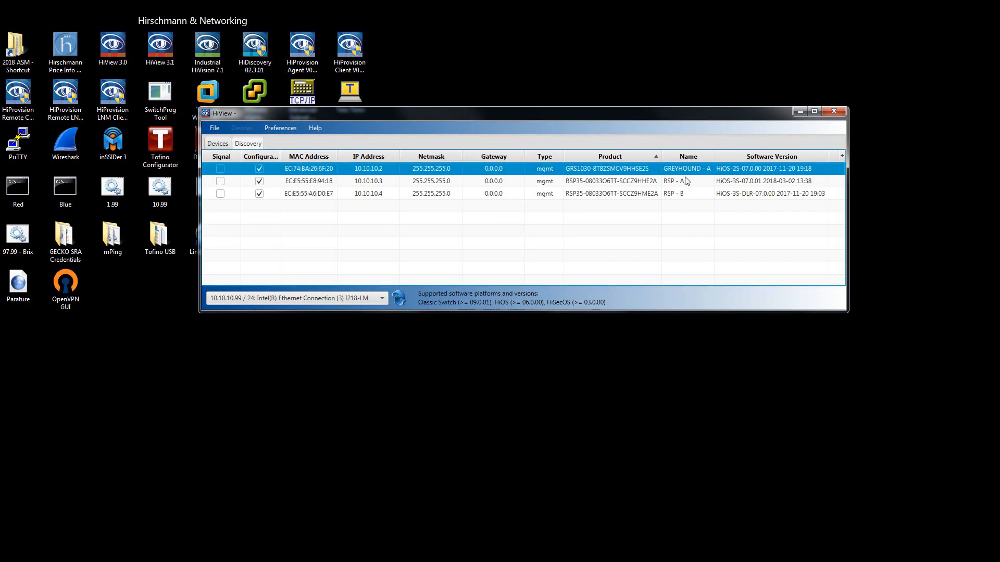
{"action": "right_click", "coordinate": [752, 172]}
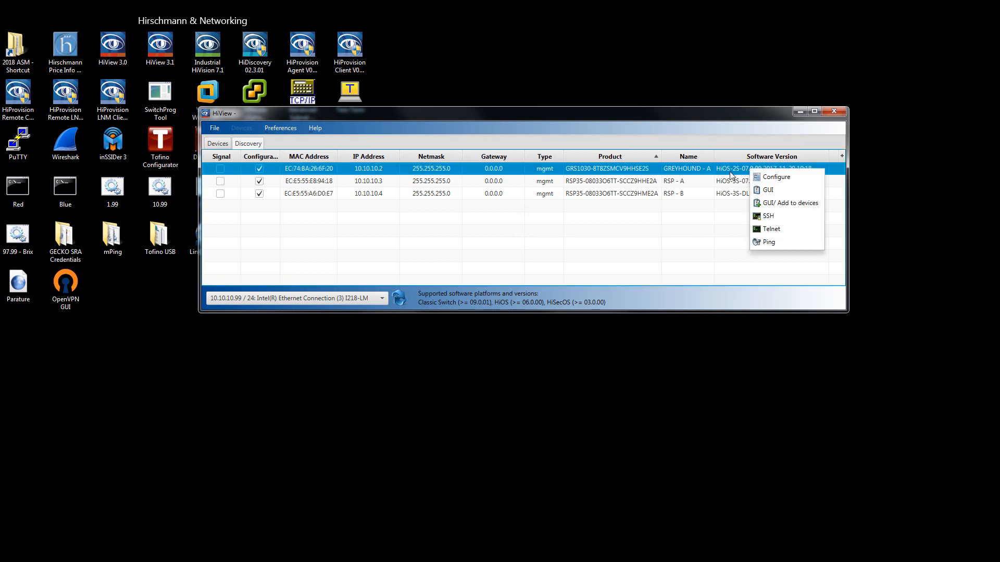
{"action": "left_click", "coordinate": [771, 194]}
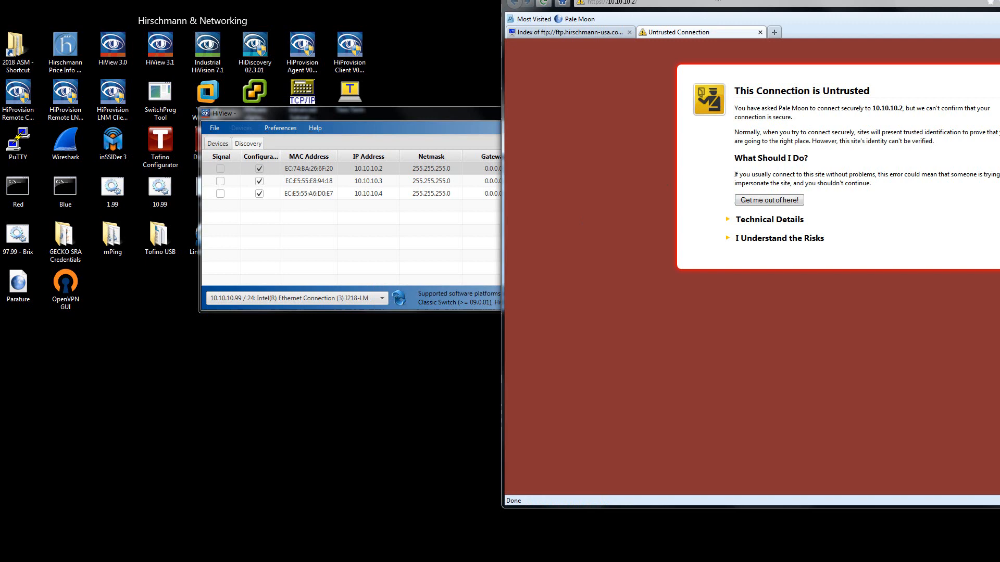
{"action": "left_click_drag", "start_coordinate": [666, 1], "coordinate": [330, 35]}
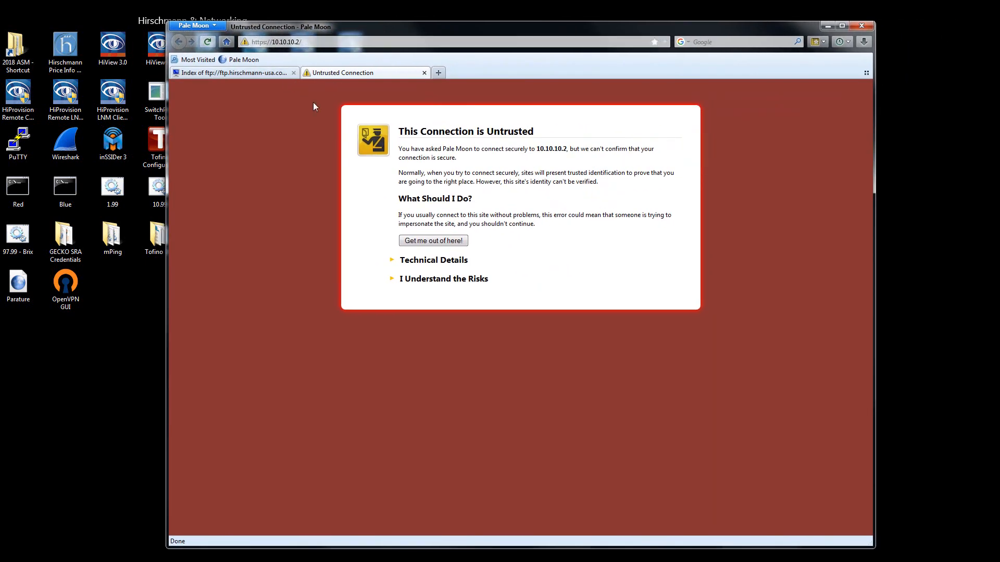
{"action": "left_click", "coordinate": [428, 282]}
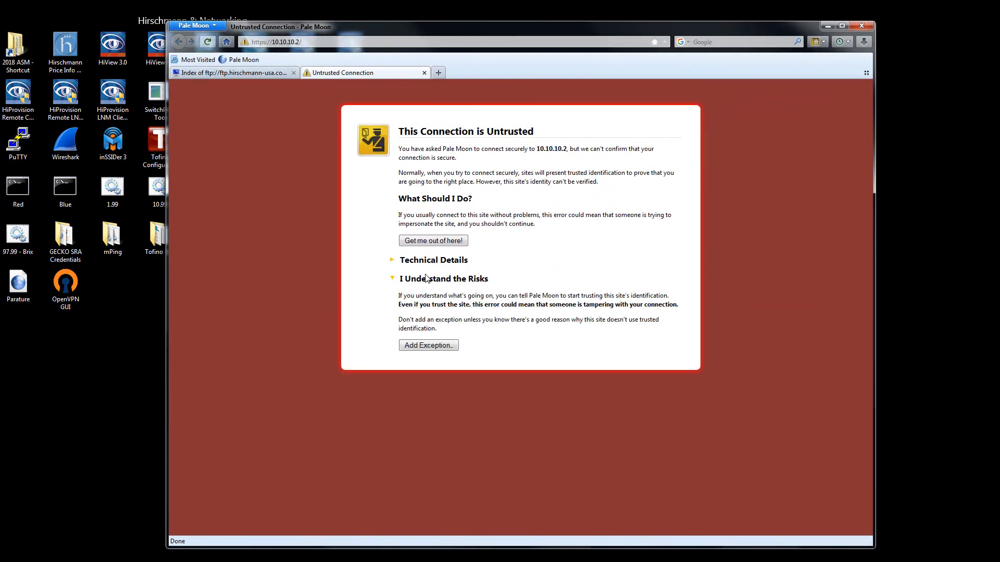
{"action": "left_click", "coordinate": [435, 347]}
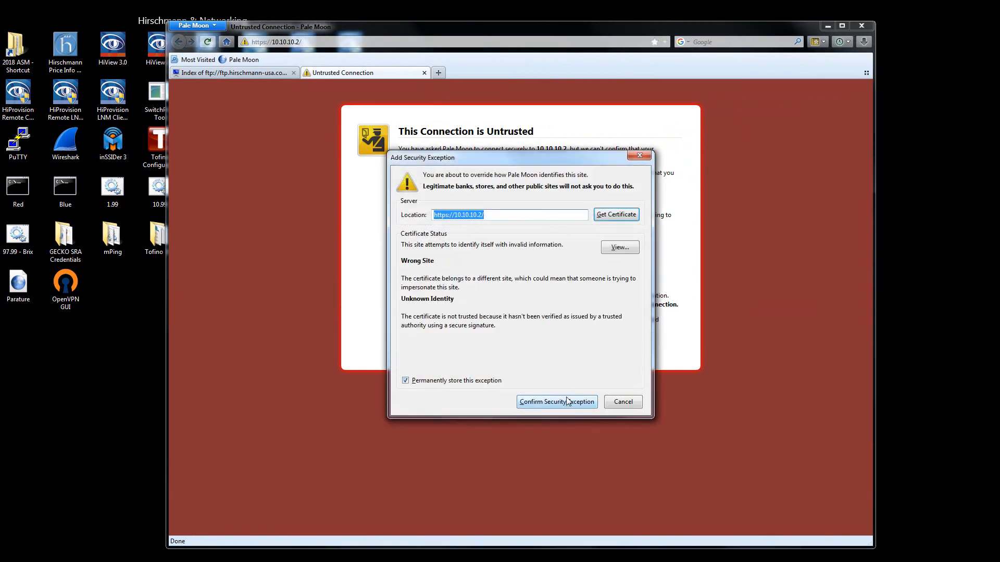
{"action": "left_click", "coordinate": [567, 400]}
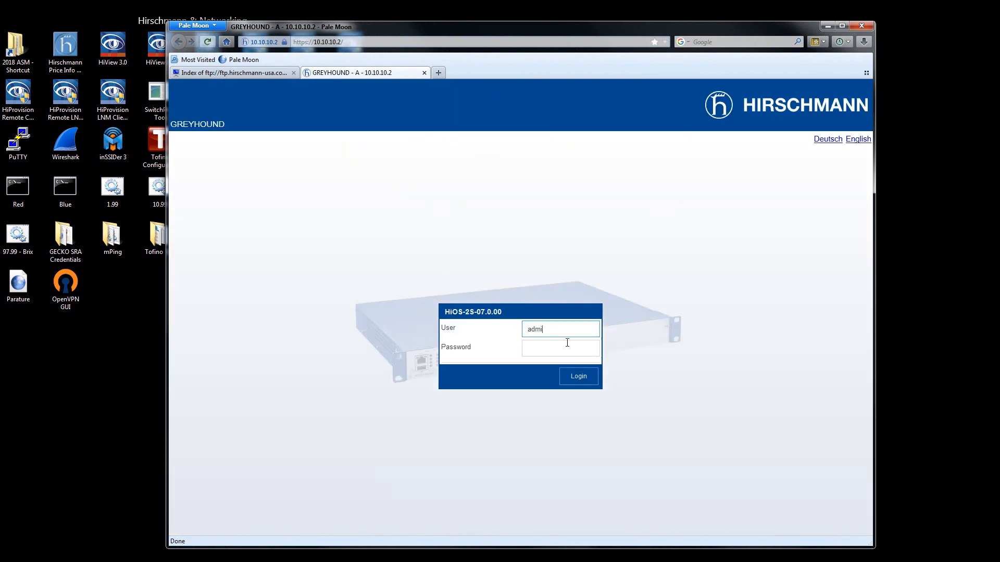
Log in to the GREYHOUND web interface as admin with the account password.
{"action": "type", "text": "n"}
{"action": "left_click", "coordinate": [567, 343]}
{"action": "type", "text": "pri"}
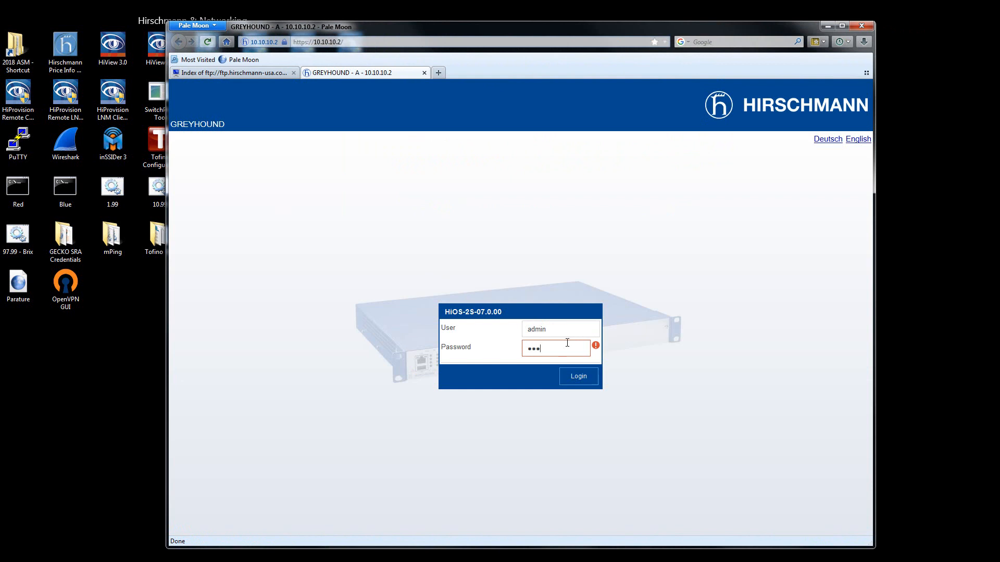
{"action": "type", "text": "vate"}
{"action": "key", "text": "Return"}
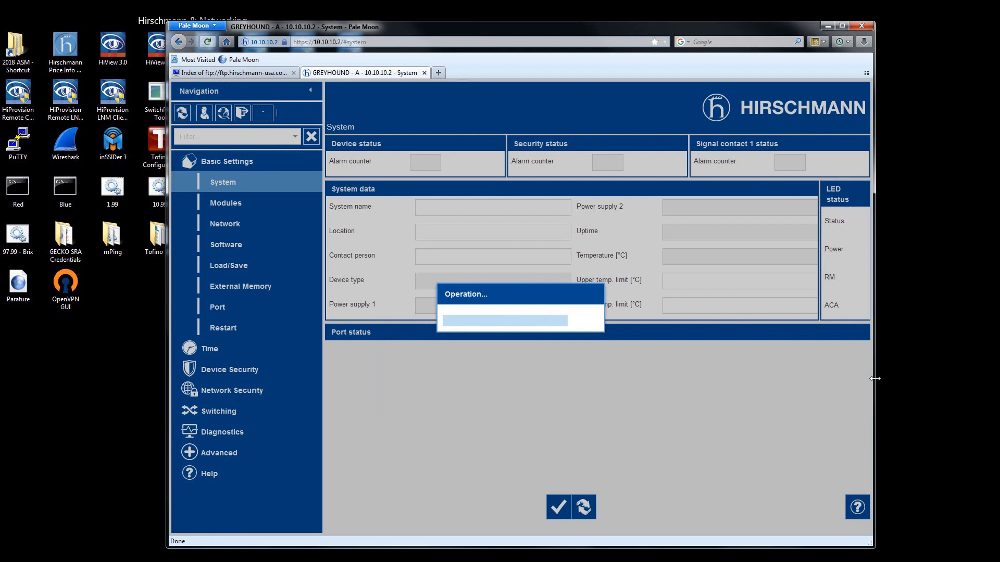
Enlarge the browser window and open the MRP settings in the L2-Redundancy section of Switching.
{"action": "left_click_drag", "start_coordinate": [951, 374], "coordinate": [948, 375]}
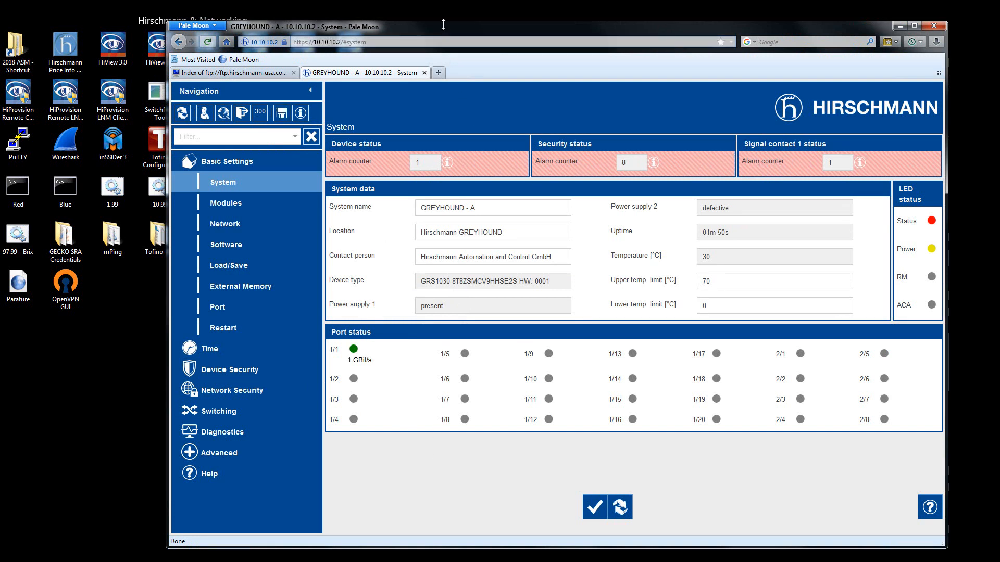
{"action": "left_click_drag", "start_coordinate": [443, 22], "coordinate": [443, 7]}
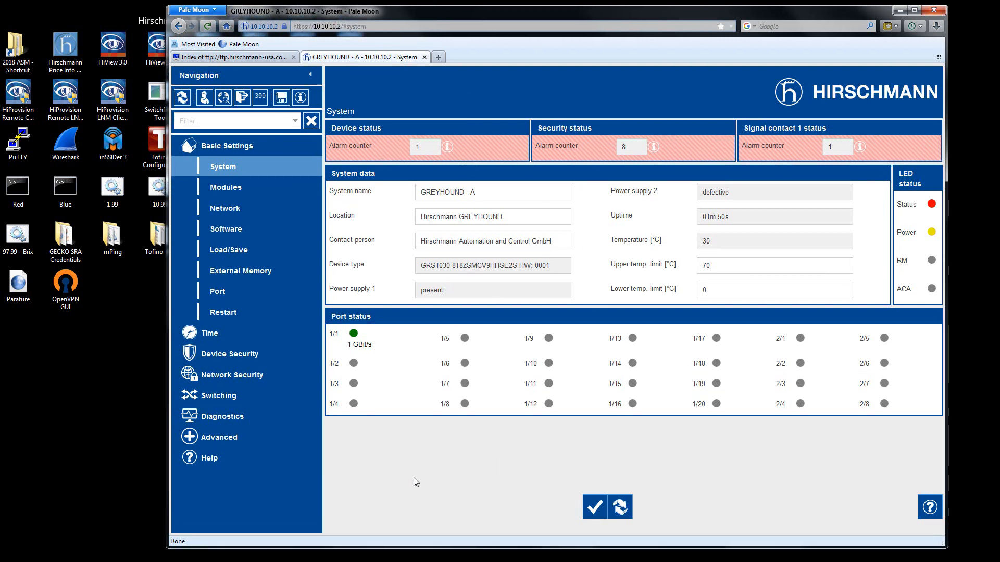
{"action": "left_click", "coordinate": [202, 397]}
{"action": "scroll", "coordinate": [263, 453], "scroll_direction": "down", "scroll_amount": 2}
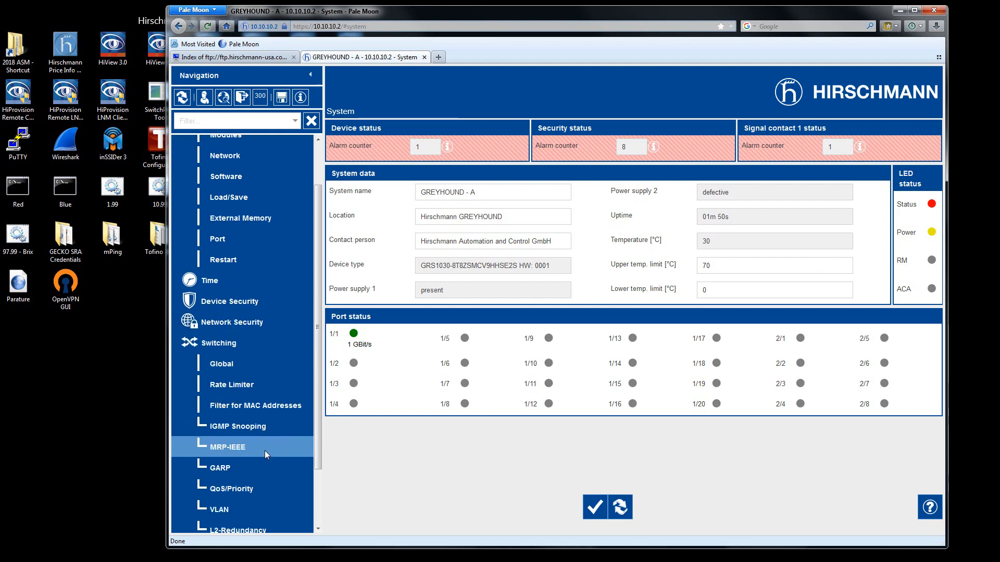
{"action": "scroll", "coordinate": [265, 455], "scroll_direction": "down", "scroll_amount": 3}
{"action": "left_click", "coordinate": [263, 461]}
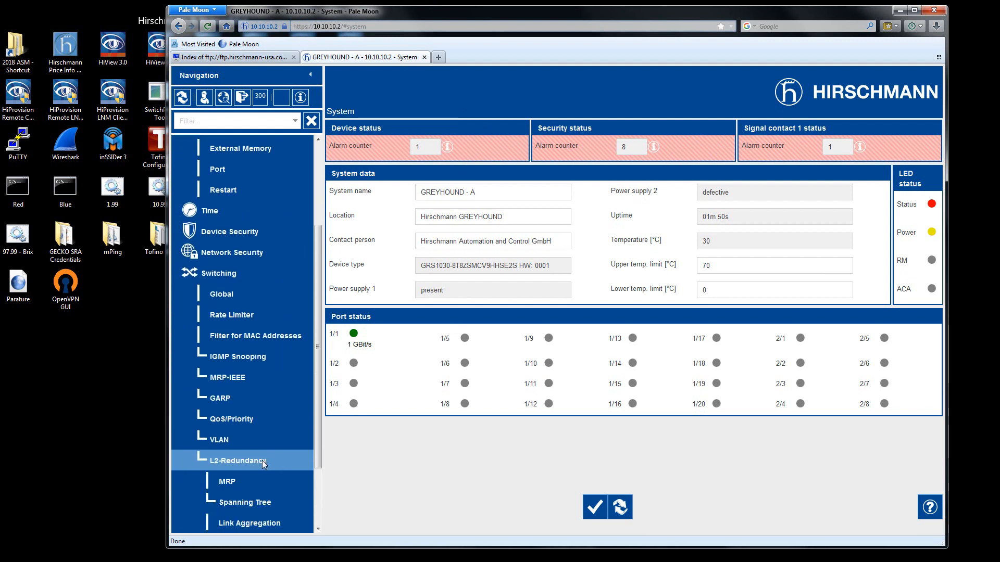
{"action": "scroll", "coordinate": [263, 461], "scroll_direction": "down", "scroll_amount": 2}
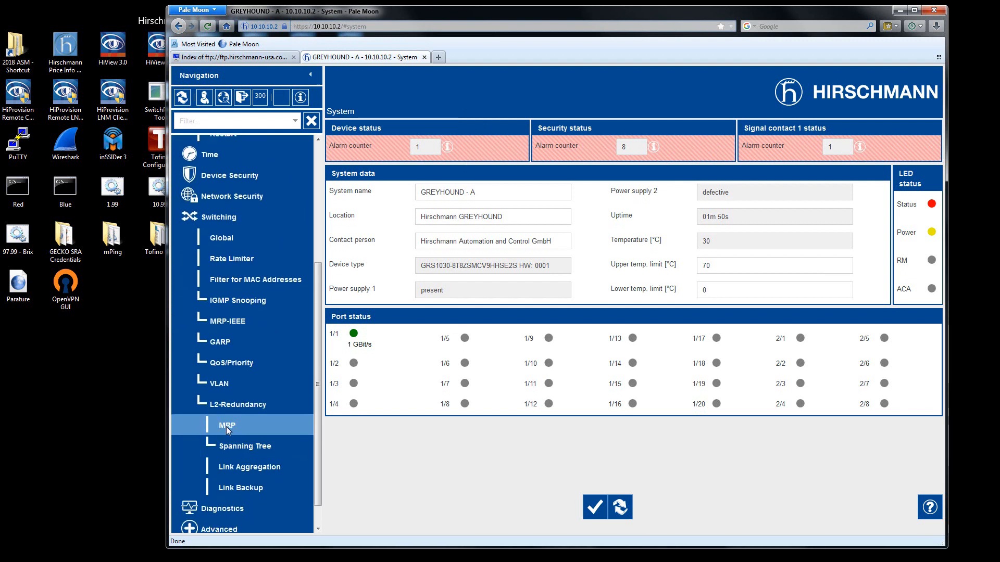
{"action": "left_click", "coordinate": [227, 426]}
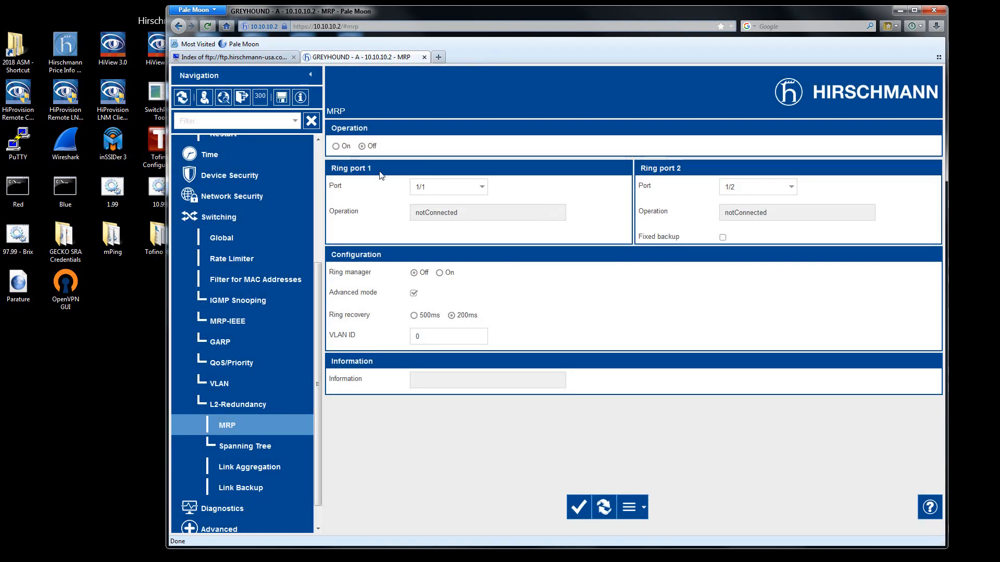
Turn on MRP operation and the ring manager for ring ports 1/1 and 1/2, applying both changes.
{"action": "left_click", "coordinate": [336, 146]}
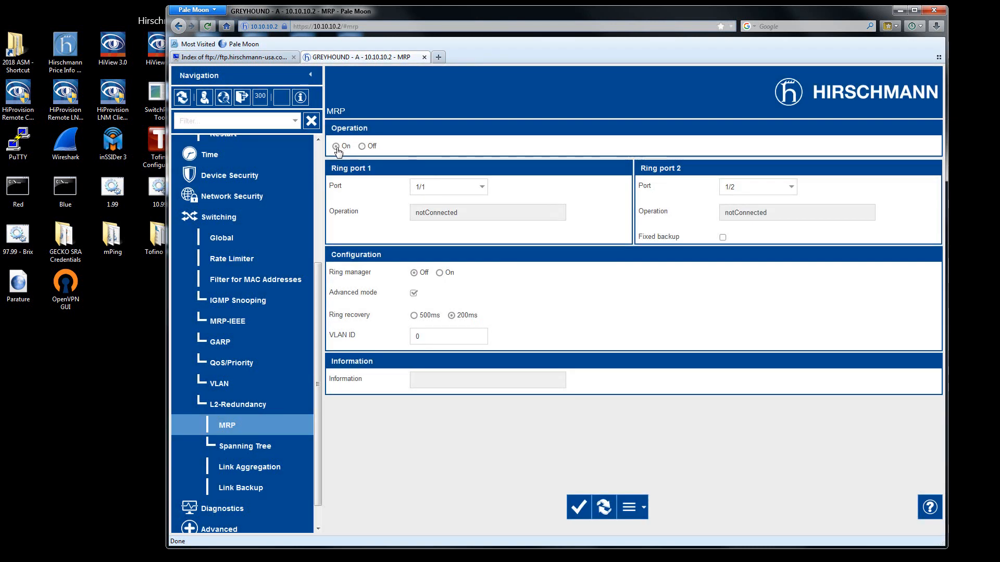
{"action": "left_click", "coordinate": [580, 510]}
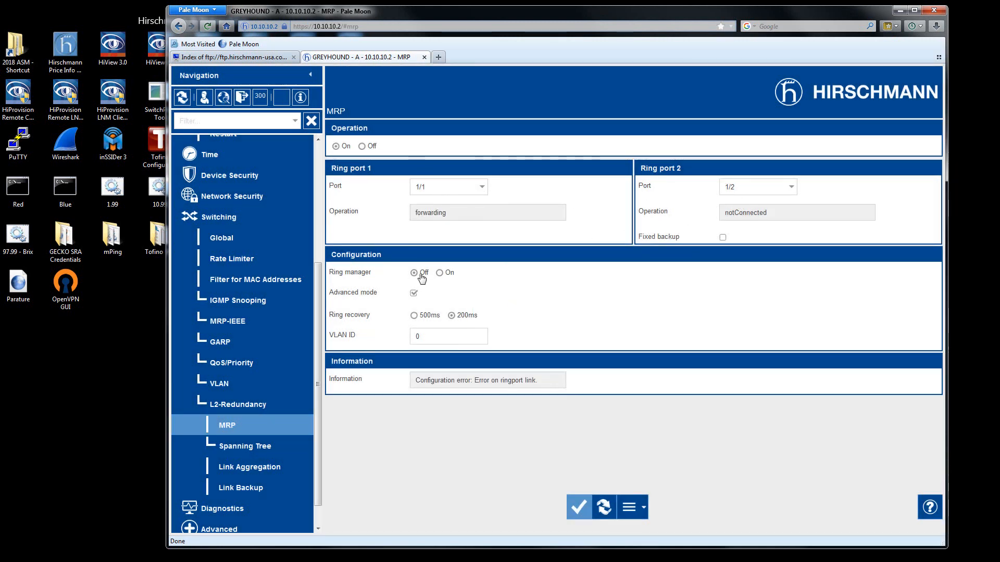
{"action": "left_click", "coordinate": [440, 272]}
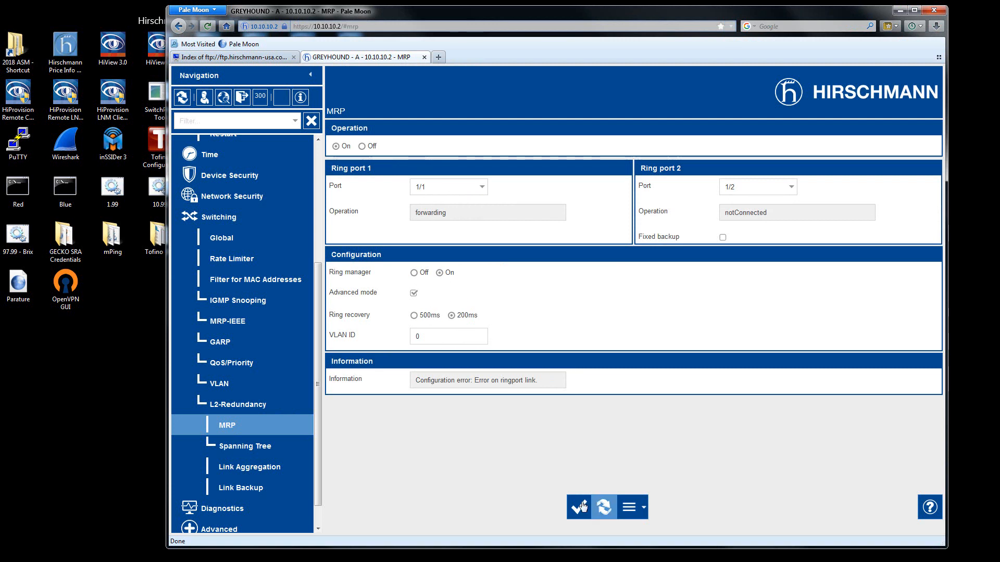
{"action": "left_click", "coordinate": [580, 507]}
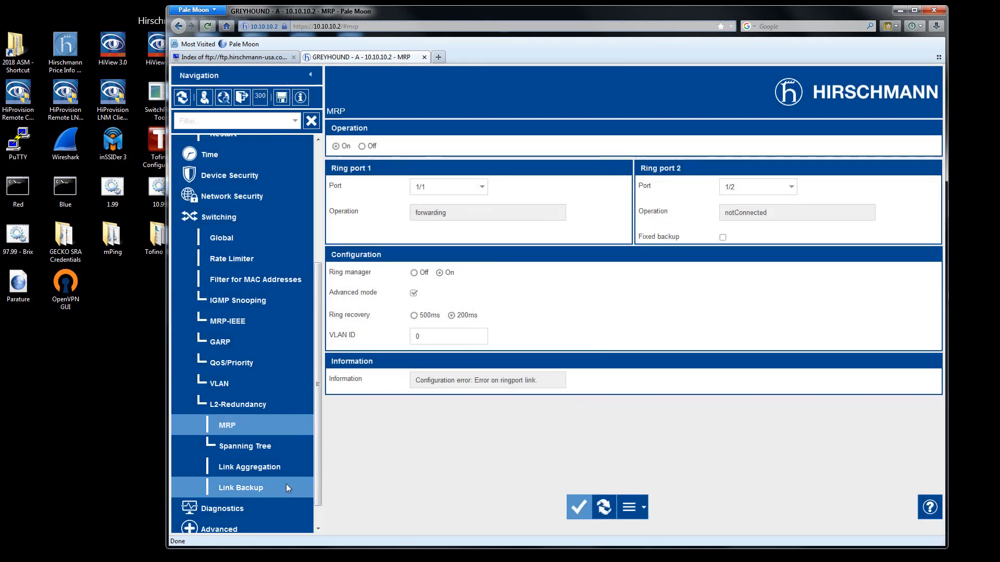
Deactivate STP on ports 1/1 and 1/2 in the Spanning Tree port settings and apply the change.
{"action": "left_click", "coordinate": [261, 446]}
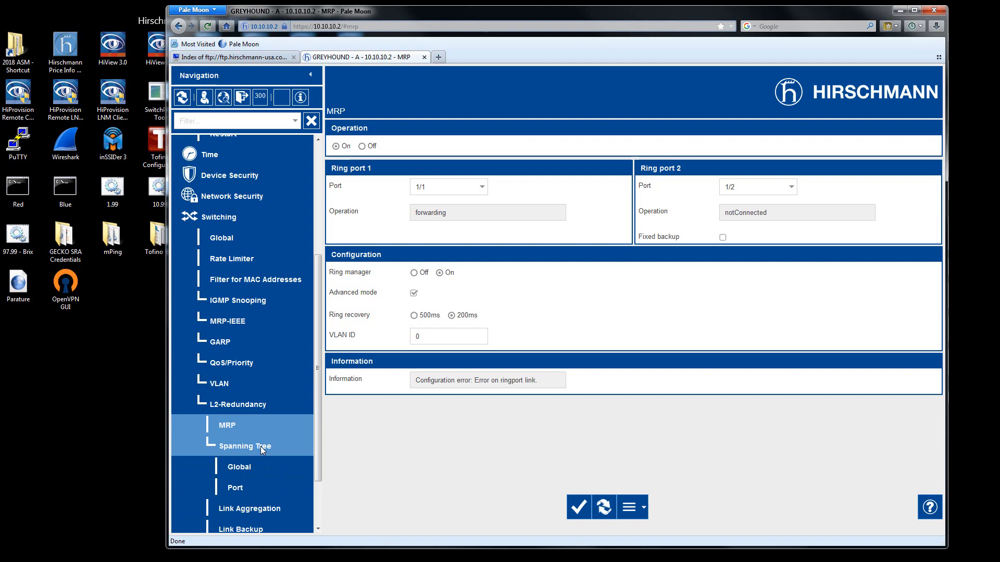
{"action": "left_click", "coordinate": [255, 480]}
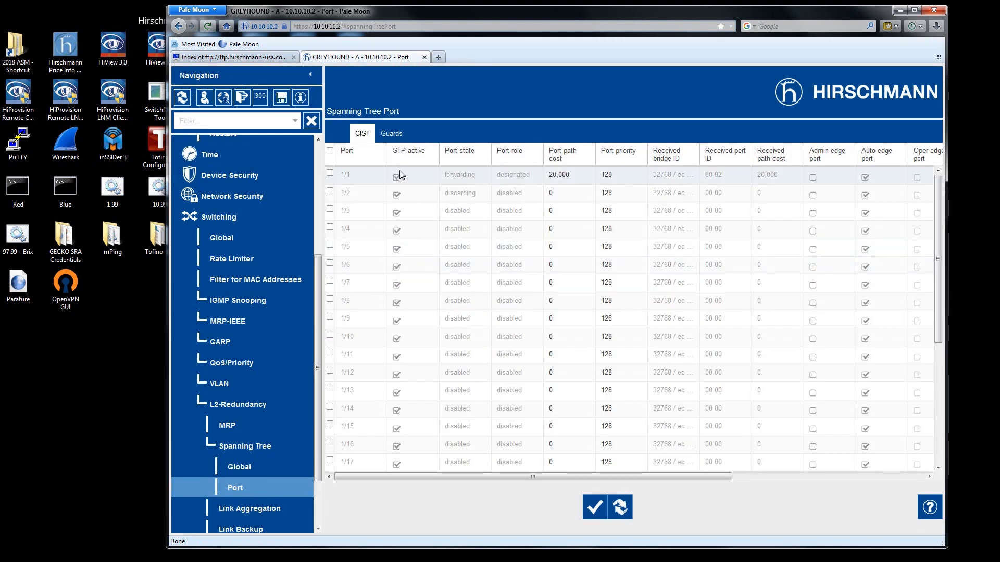
{"action": "left_click", "coordinate": [396, 196]}
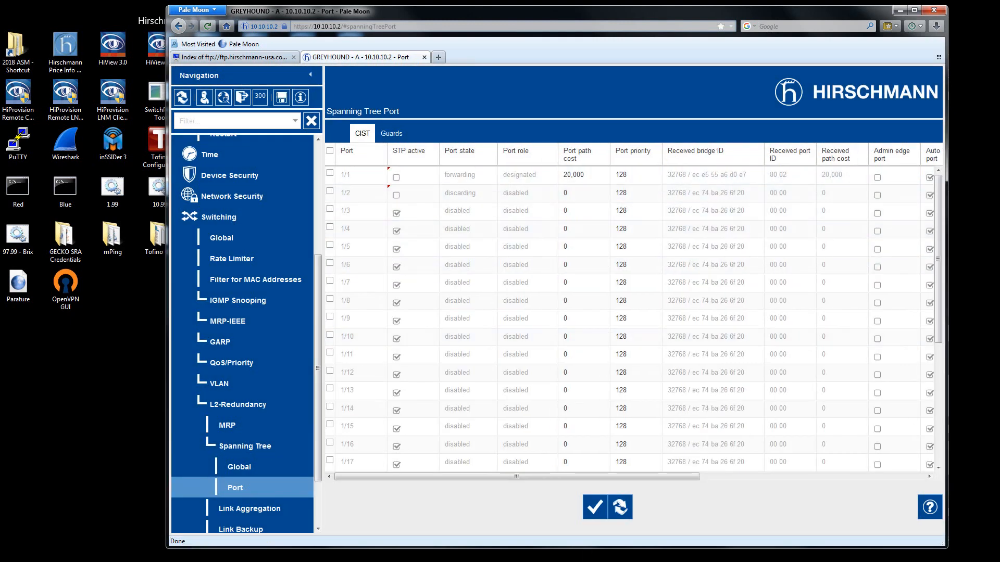
{"action": "left_click", "coordinate": [595, 512]}
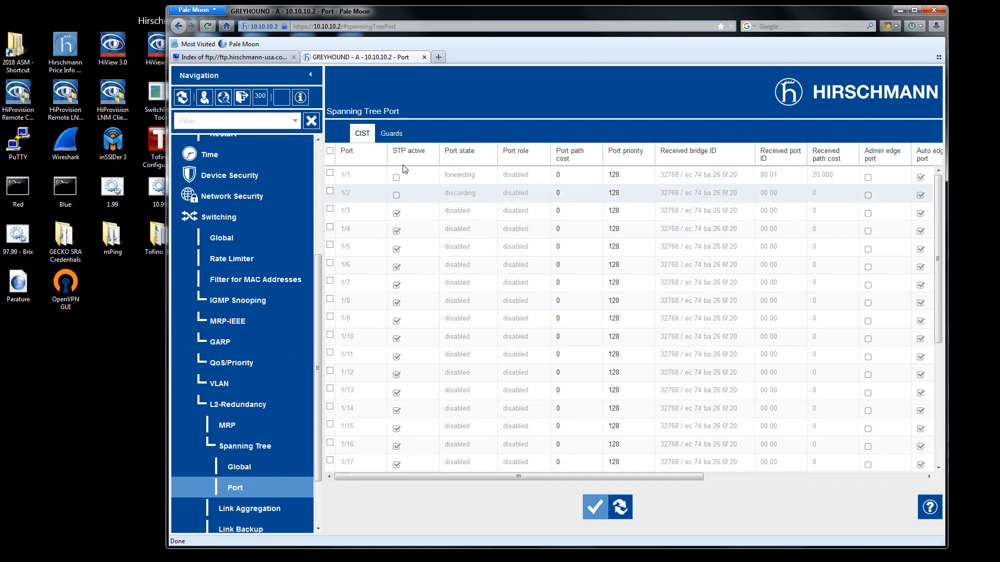
Compare the MRP and Spanning Tree port settings with the GREYHOUND's planned MRP VLAN in the PowerPoint diagram, ending on the MRP settings.
{"action": "left_click", "coordinate": [228, 427]}
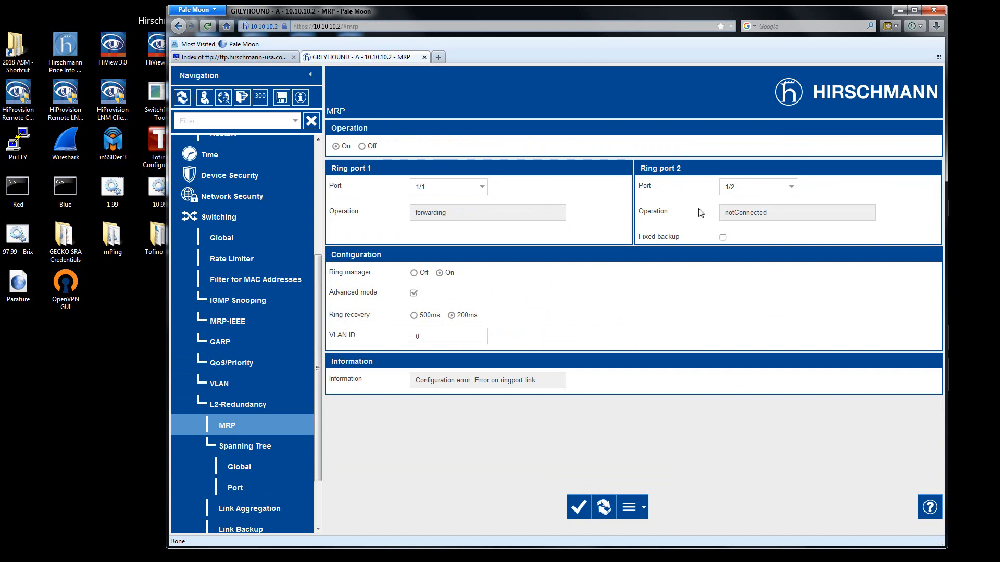
{"action": "left_click", "coordinate": [243, 484]}
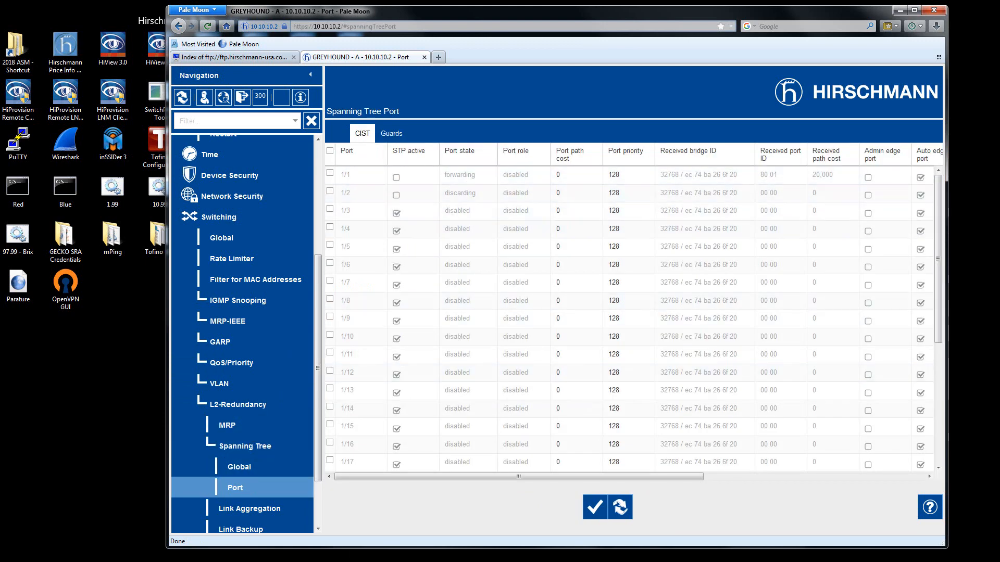
{"action": "key", "text": "alt+Tab"}
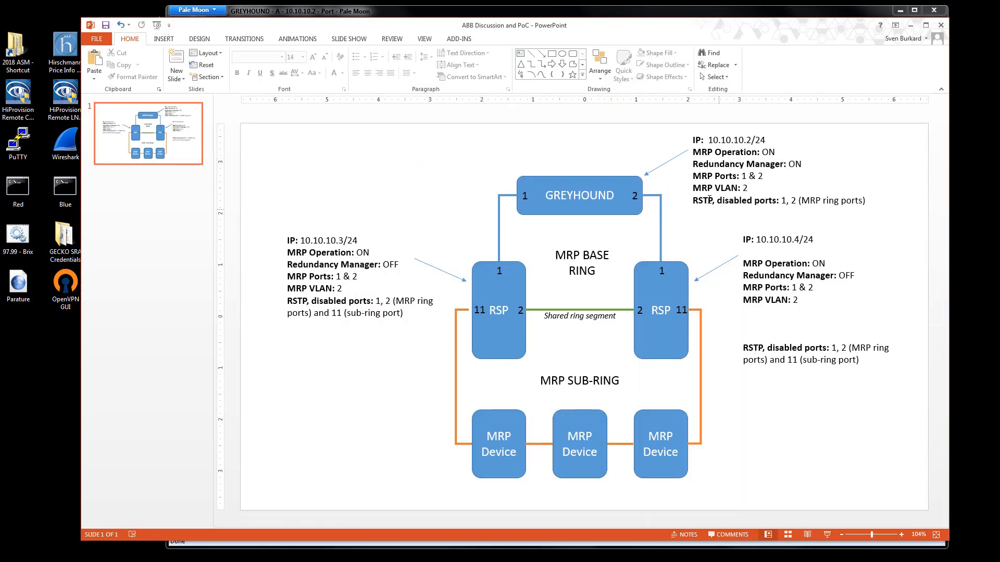
{"action": "left_click_drag", "start_coordinate": [748, 187], "coordinate": [690, 186]}
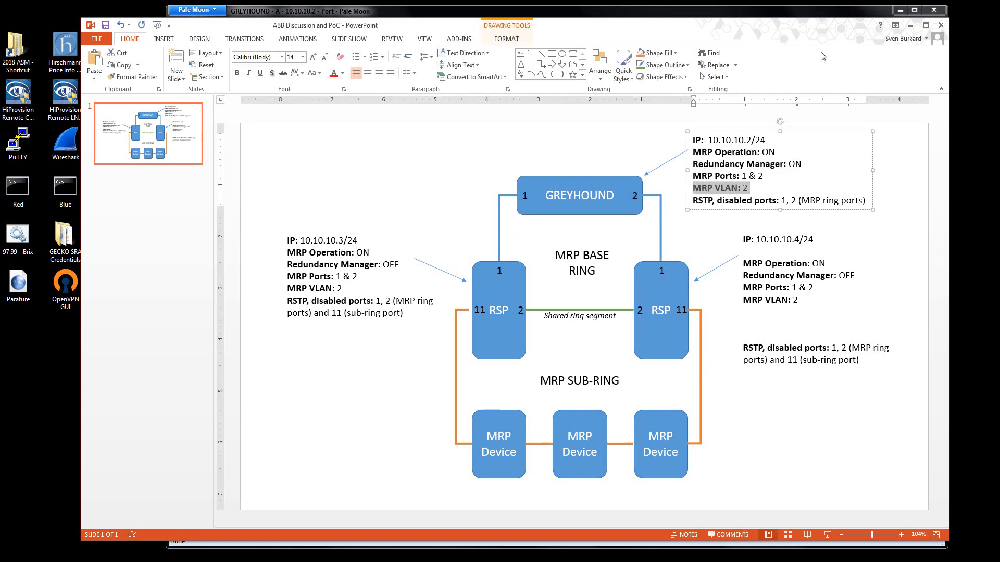
{"action": "left_click", "coordinate": [911, 25]}
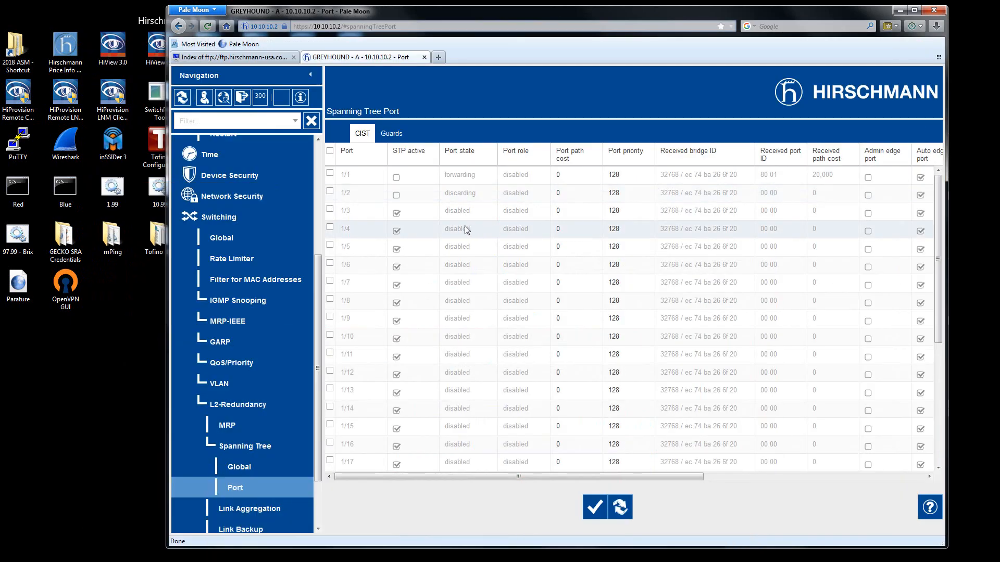
{"action": "left_click", "coordinate": [230, 426]}
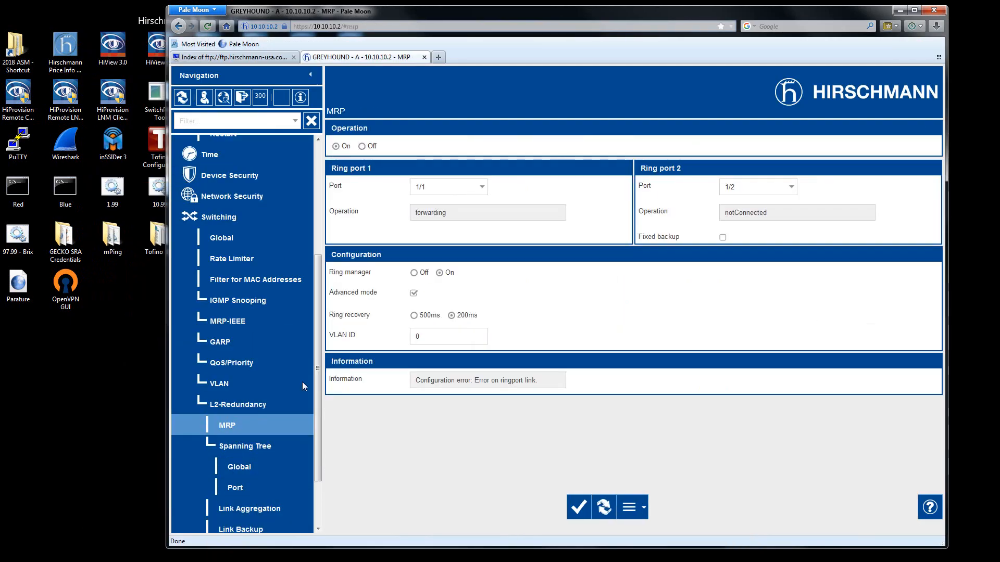
Set the MRP VLAN ID on GREYHOUND - A to 2 and apply the change.
{"action": "left_click_drag", "start_coordinate": [425, 334], "coordinate": [404, 341]}
{"action": "type", "text": "2"}
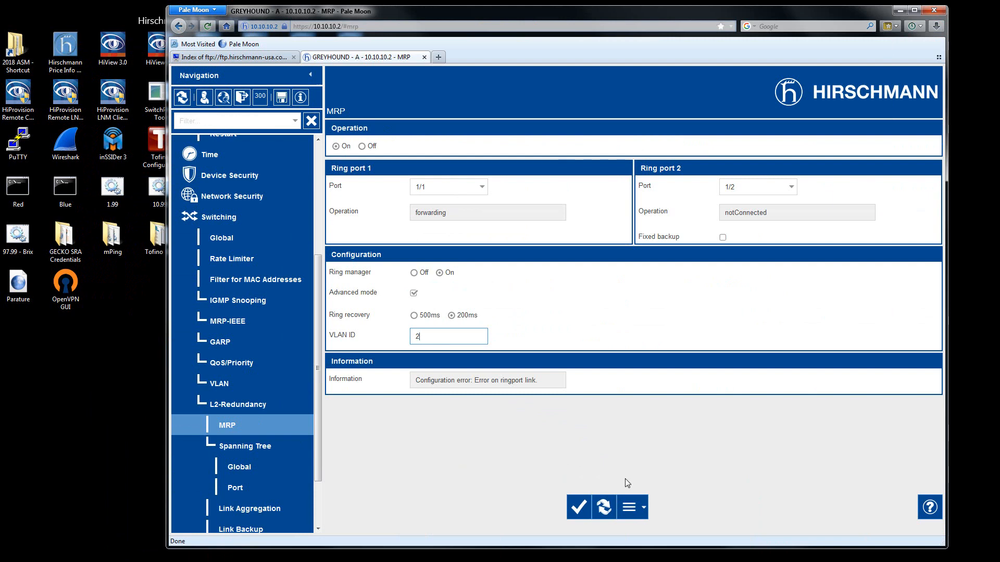
{"action": "left_click", "coordinate": [579, 507]}
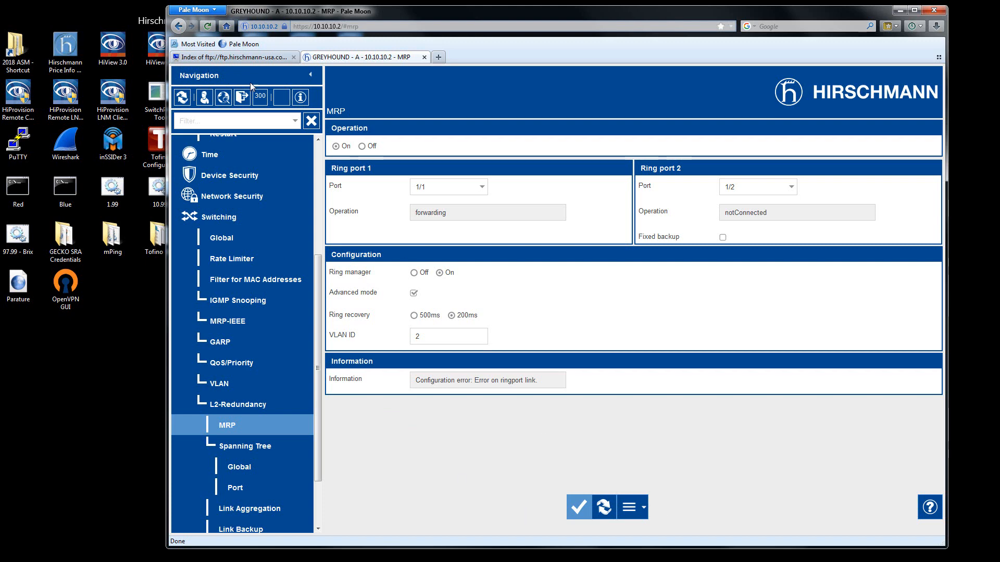
Save the running configuration of GREYHOUND - A to non-volatile memory from the Load/Save settings.
{"action": "left_click", "coordinate": [281, 98]}
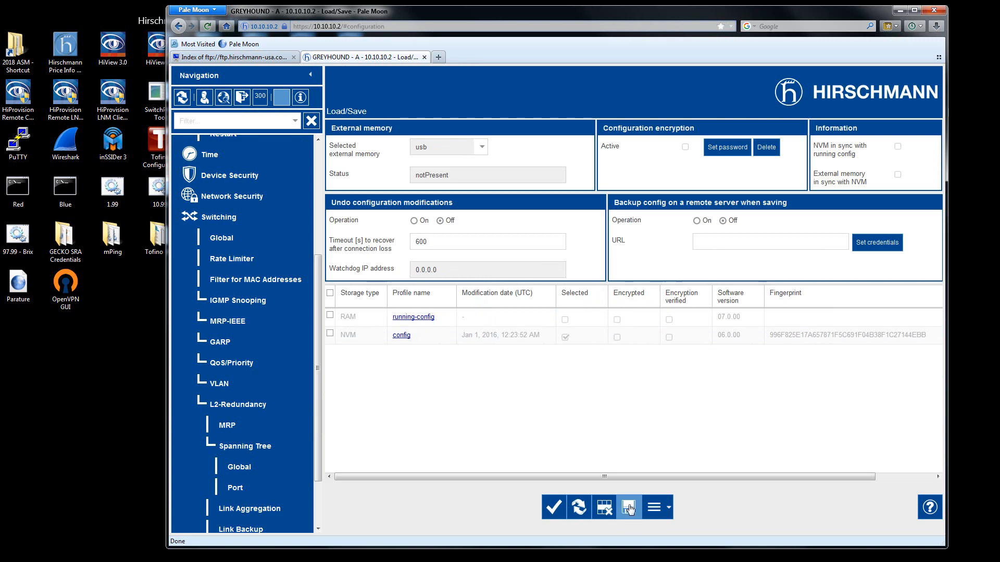
{"action": "left_click", "coordinate": [629, 507]}
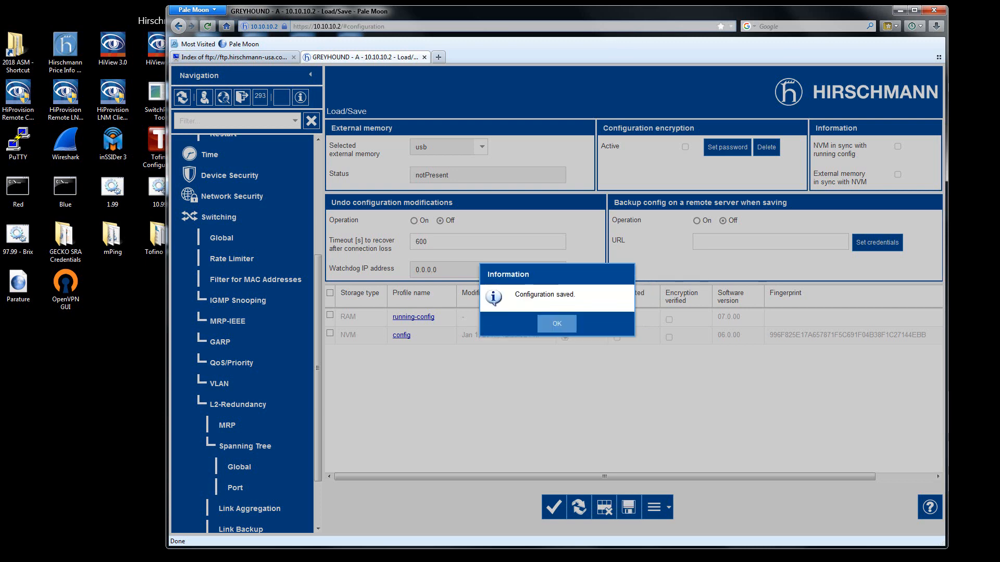
{"action": "left_click", "coordinate": [564, 324]}
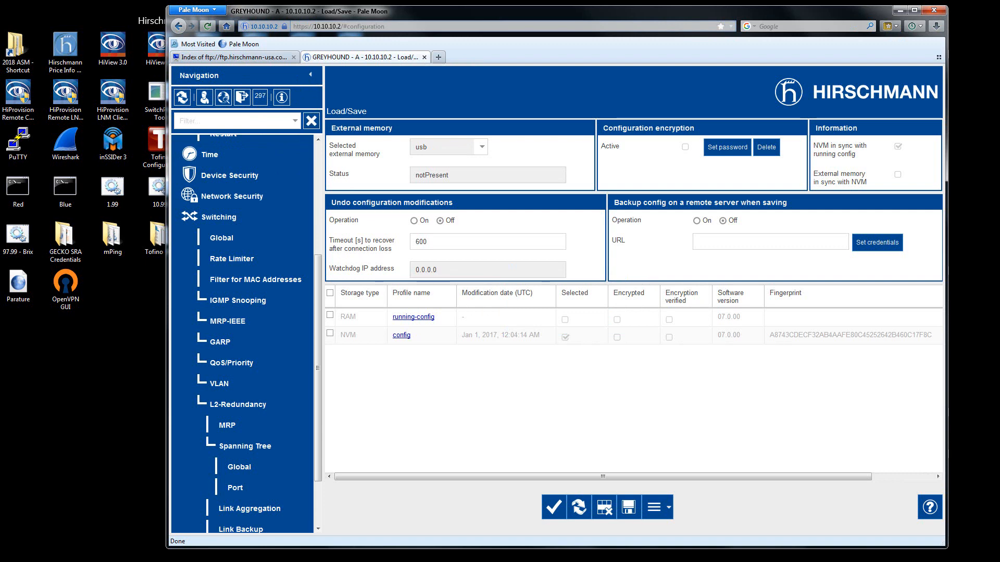
Switch to HiView and open the web GUI of RSP - A (10.10.10.3), storing its host key fingerprint and adding the browser security exception.
{"action": "key", "text": "alt+Tab"}
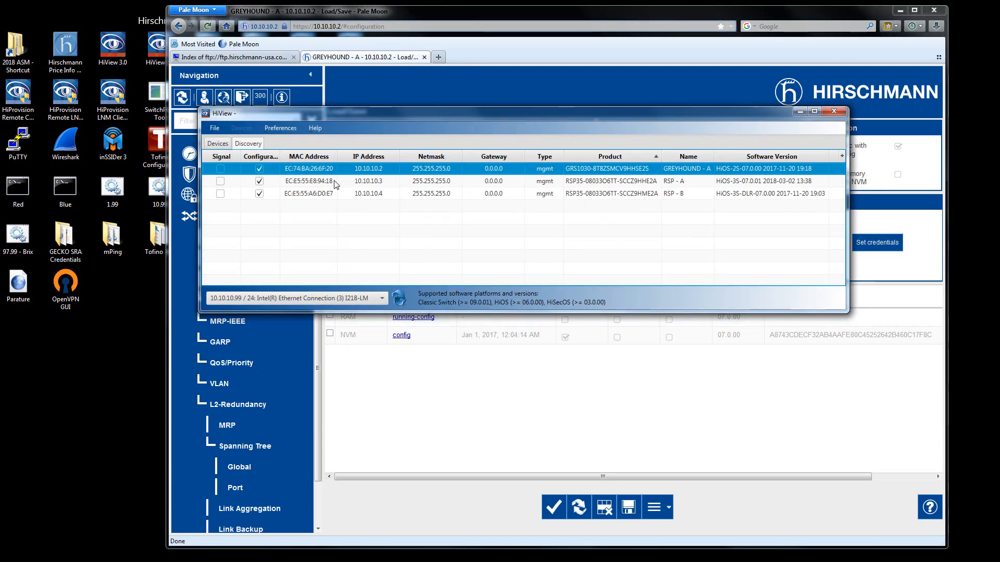
{"action": "right_click", "coordinate": [386, 180]}
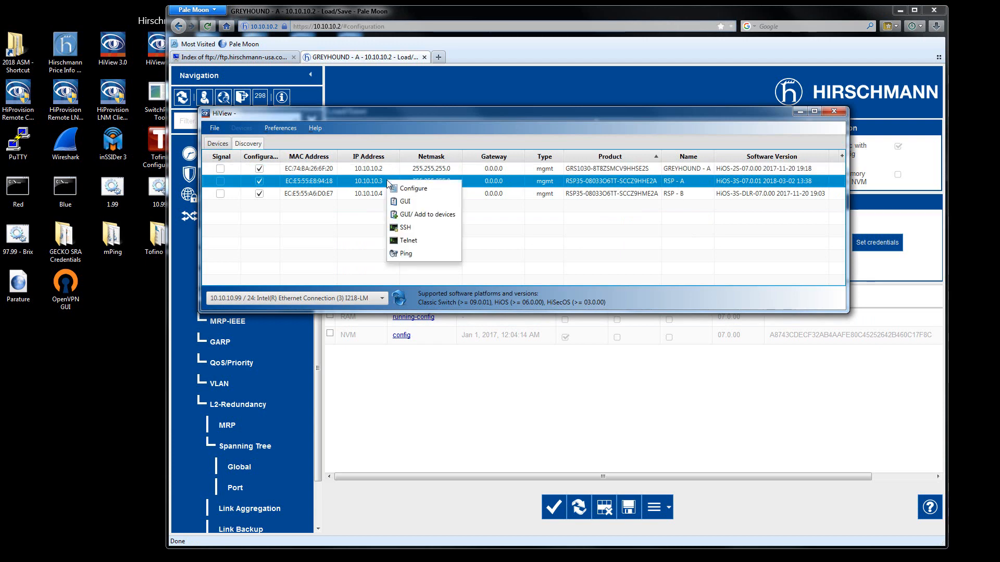
{"action": "left_click", "coordinate": [408, 201]}
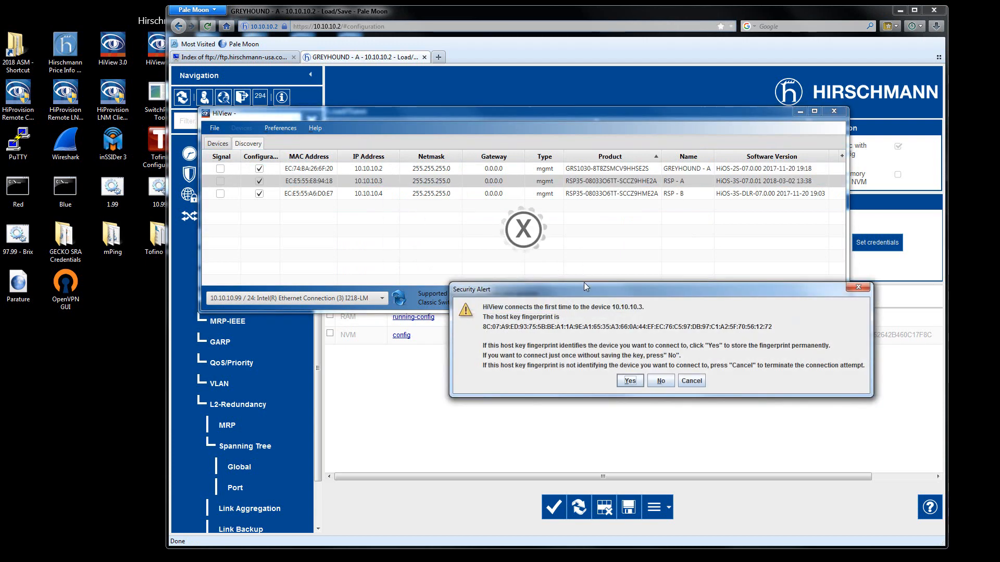
{"action": "left_click", "coordinate": [627, 384]}
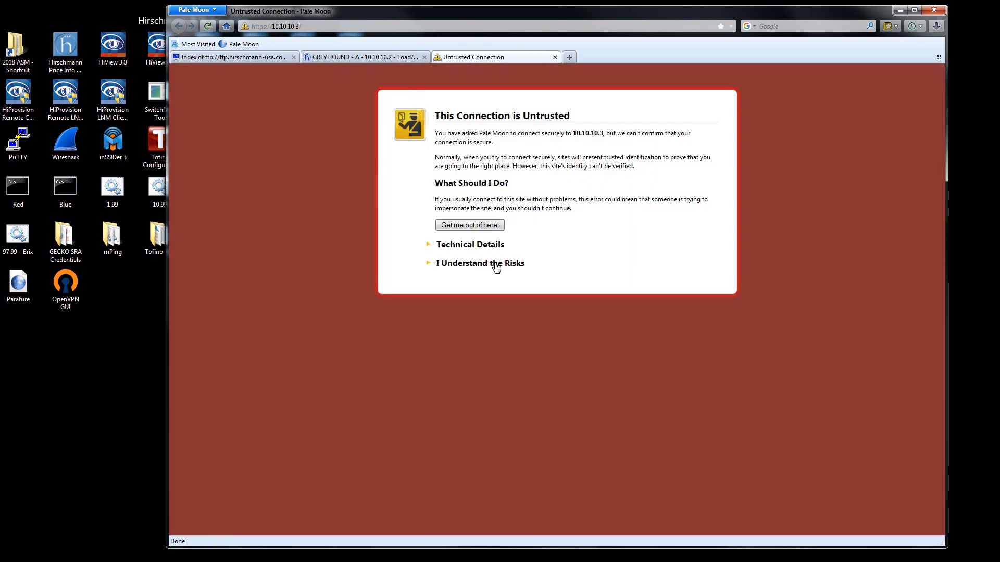
{"action": "left_click", "coordinate": [496, 265]}
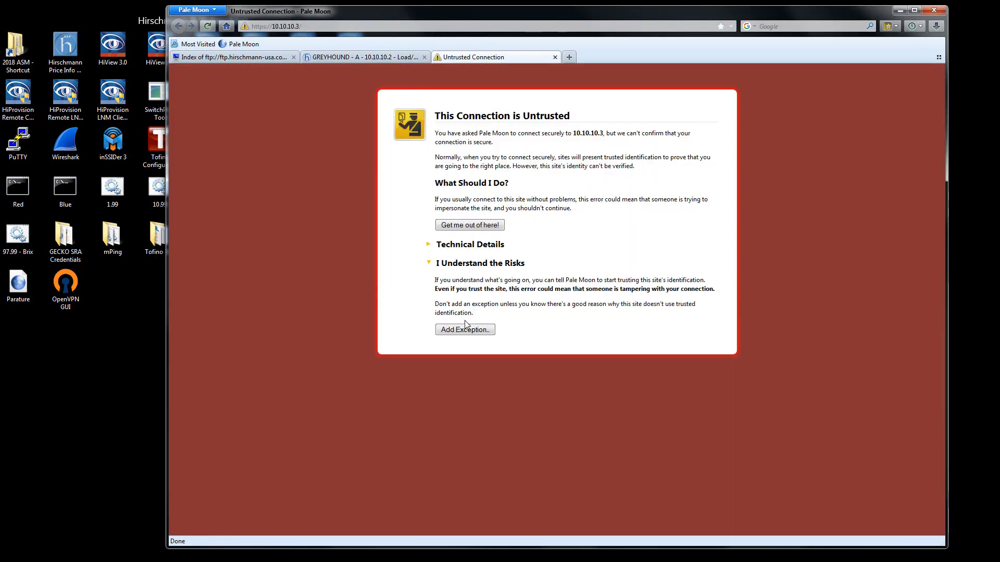
{"action": "left_click", "coordinate": [465, 330]}
{"action": "left_click", "coordinate": [592, 396]}
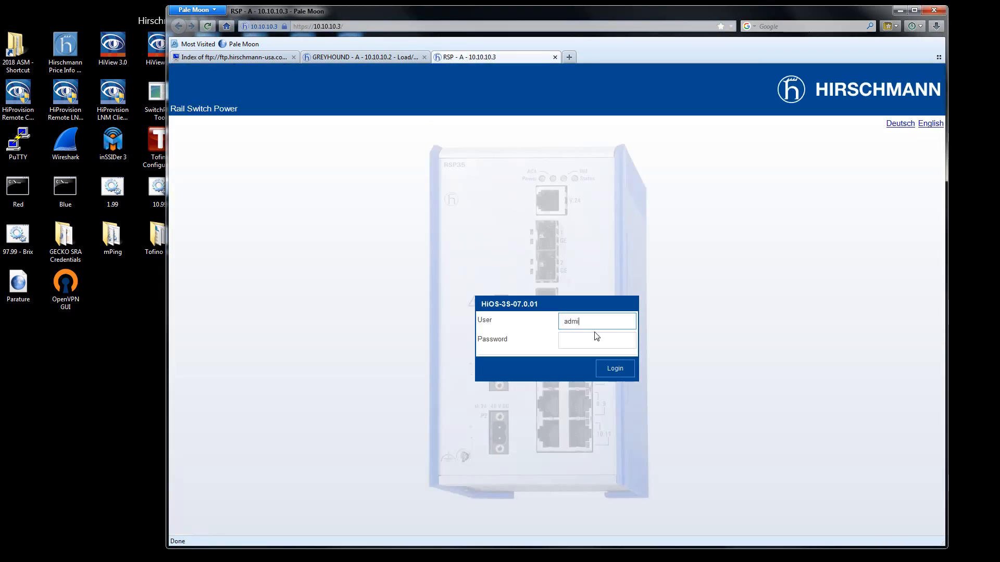
Log in to RSP - A as admin with the account password.
{"action": "left_click", "coordinate": [596, 334]}
{"action": "type", "text": "pri"}
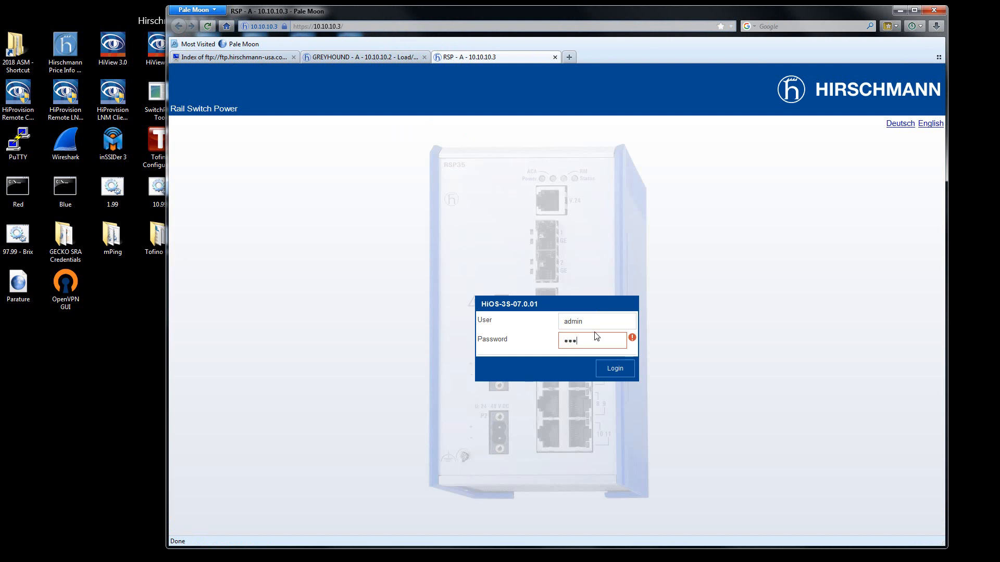
{"action": "type", "text": "vate"}
{"action": "key", "text": "Return"}
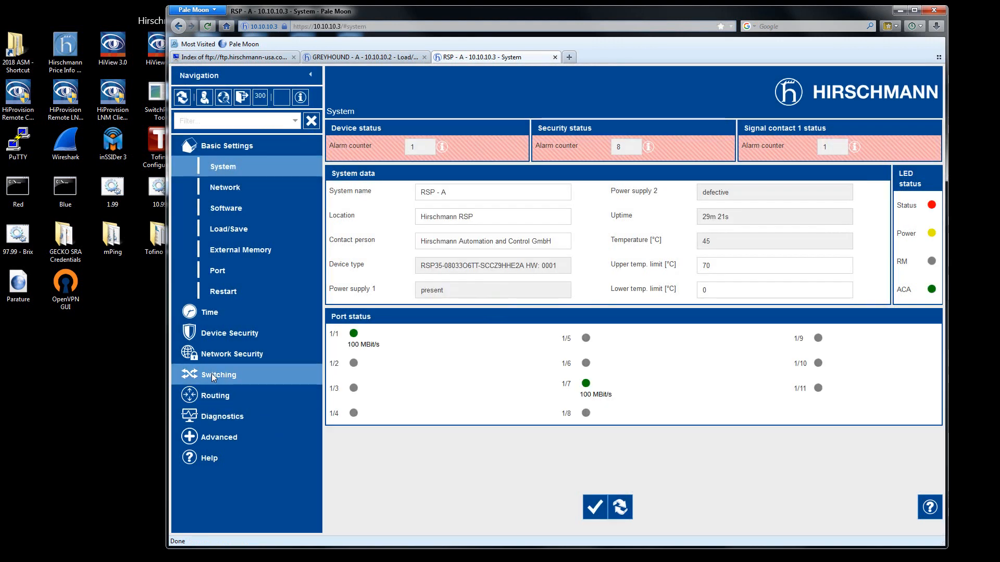
Open the MRP settings under Switching's L2-Redundancy on RSP - A, turn MRP operation on and apply the change.
{"action": "left_click", "coordinate": [211, 374]}
{"action": "scroll", "coordinate": [256, 468], "scroll_direction": "down", "scroll_amount": 3}
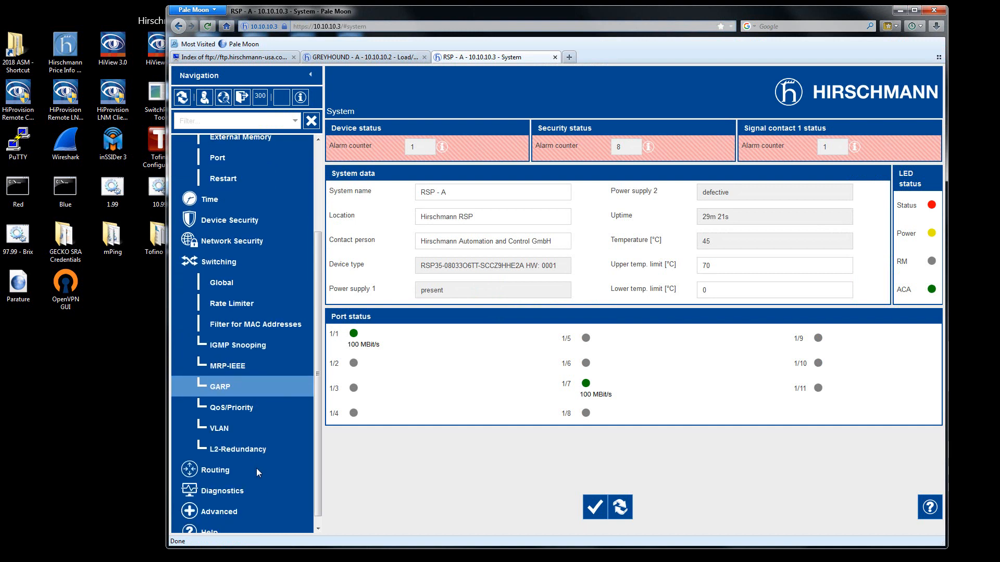
{"action": "left_click", "coordinate": [235, 436]}
{"action": "scroll", "coordinate": [299, 426], "scroll_direction": "down", "scroll_amount": 3}
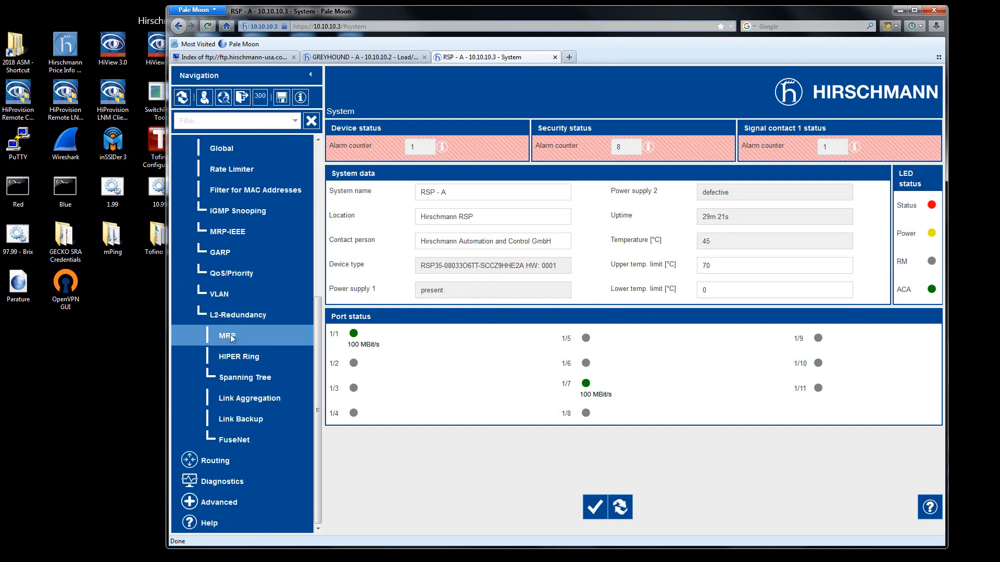
{"action": "left_click", "coordinate": [231, 334]}
{"action": "left_click", "coordinate": [338, 148]}
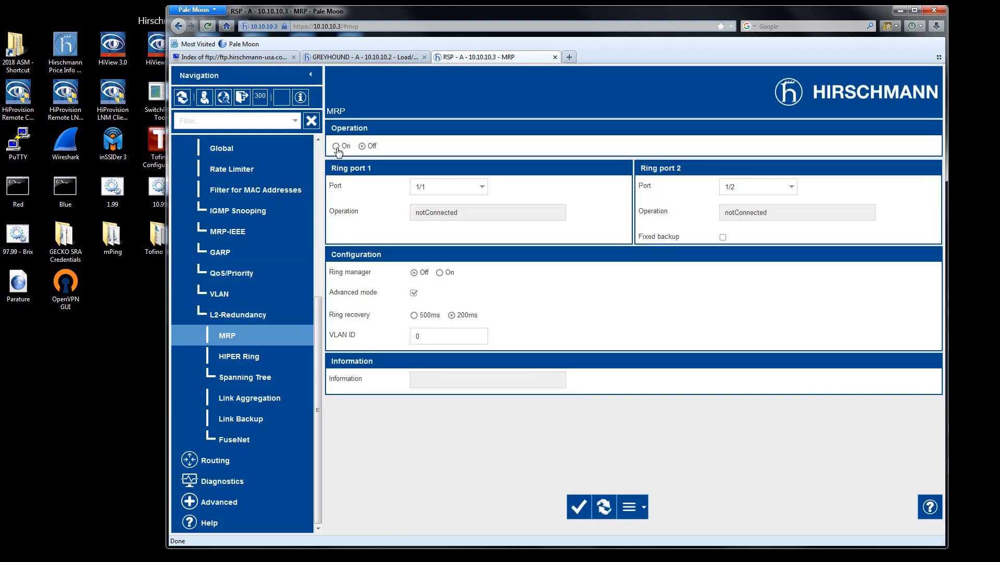
{"action": "left_click", "coordinate": [580, 509]}
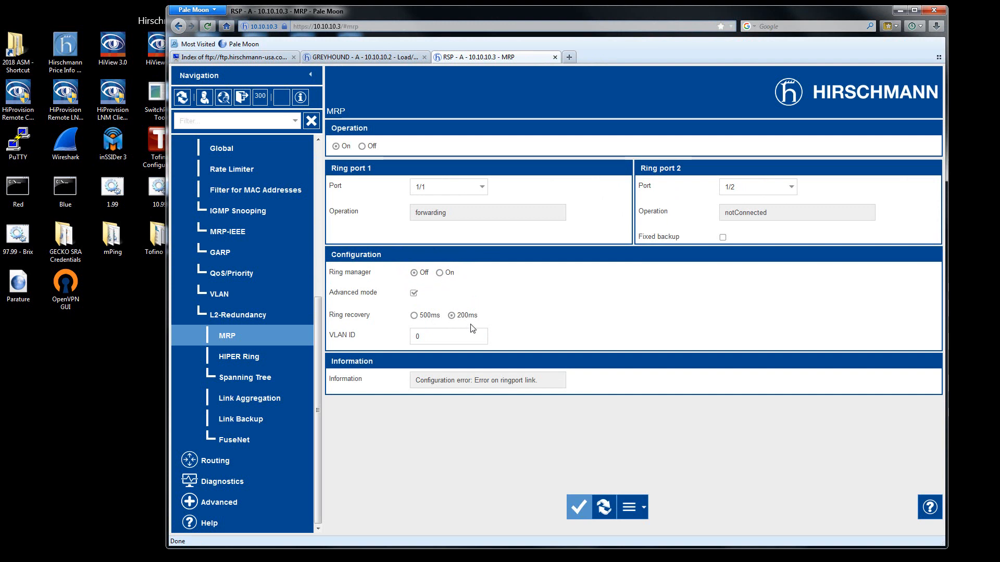
Set the MRP VLAN ID on RSP - A to 2 and apply the change.
{"action": "left_click", "coordinate": [418, 337]}
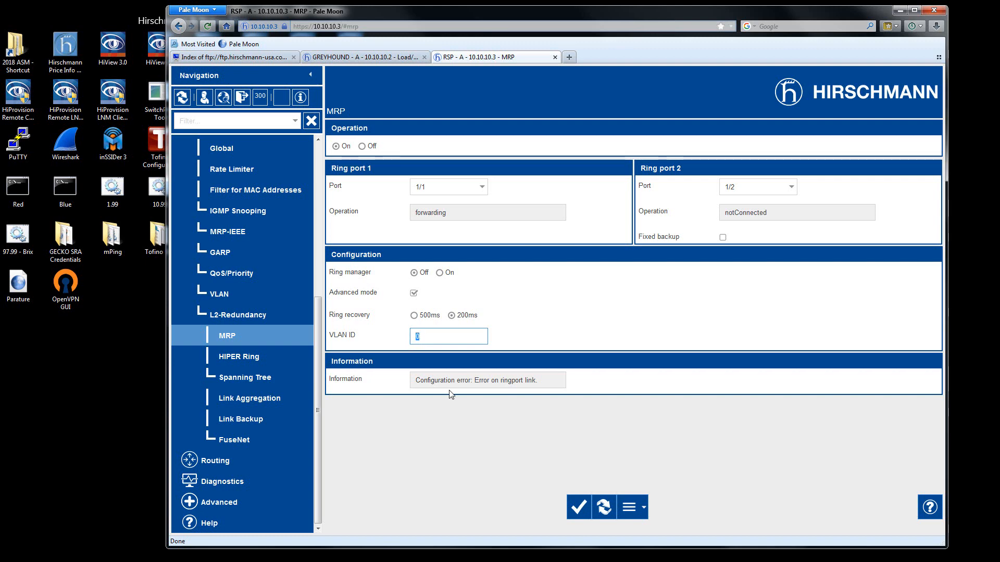
{"action": "type", "text": "2"}
{"action": "left_click", "coordinate": [579, 508]}
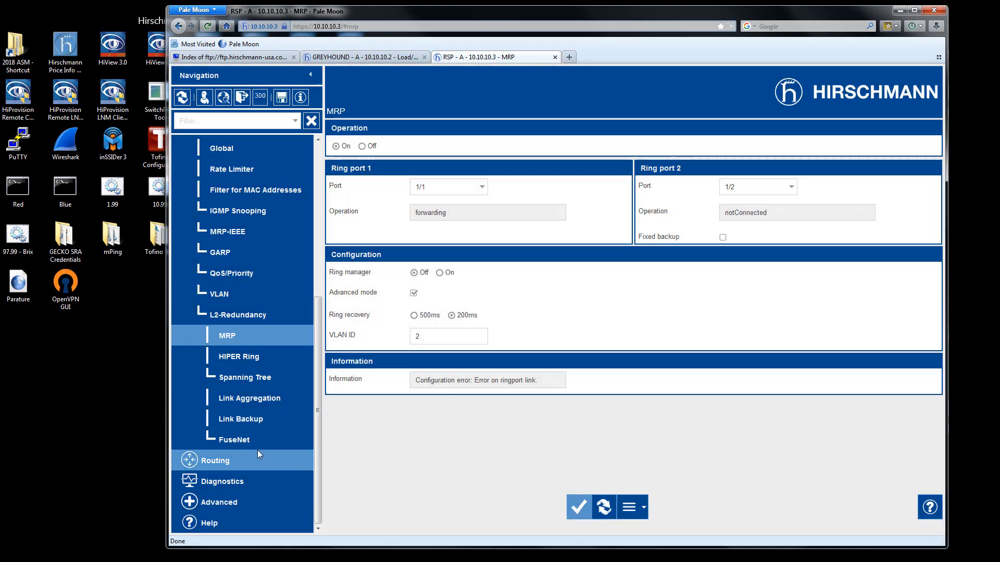
Open the FuseNet Sub Ring settings on RSP - A, turn Sub Ring operation on and apply the change.
{"action": "left_click", "coordinate": [239, 440]}
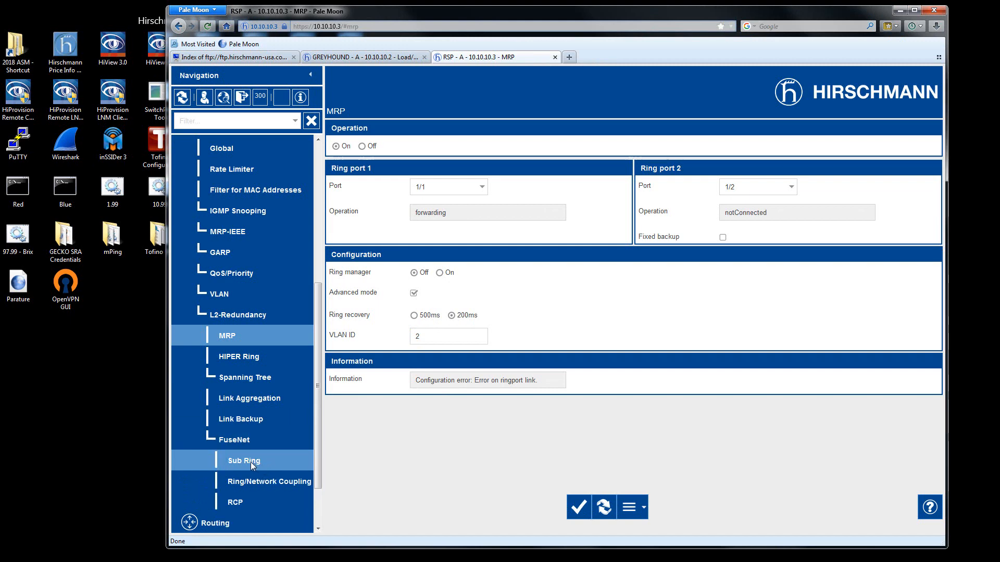
{"action": "left_click", "coordinate": [240, 460]}
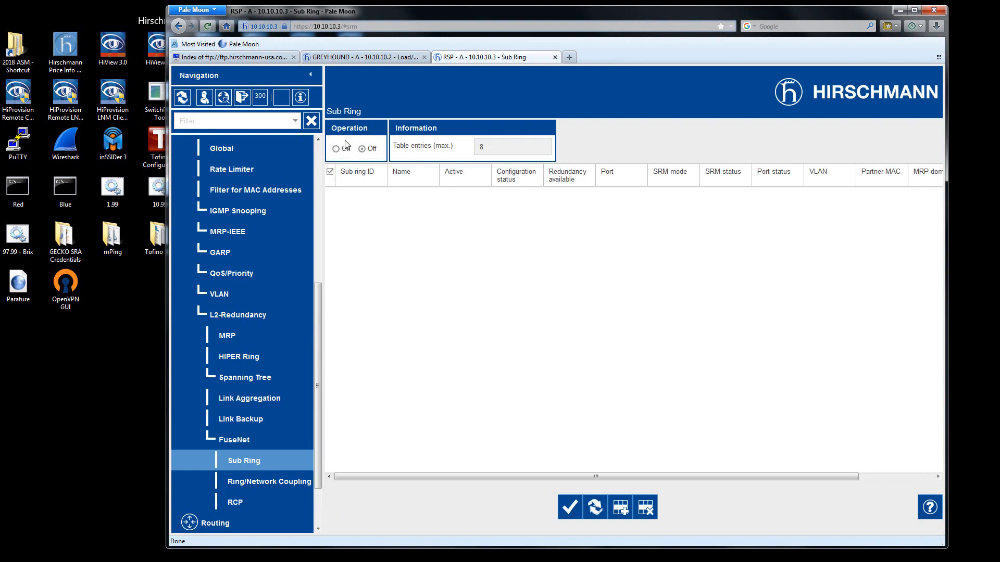
{"action": "left_click", "coordinate": [346, 145]}
{"action": "left_click", "coordinate": [569, 510]}
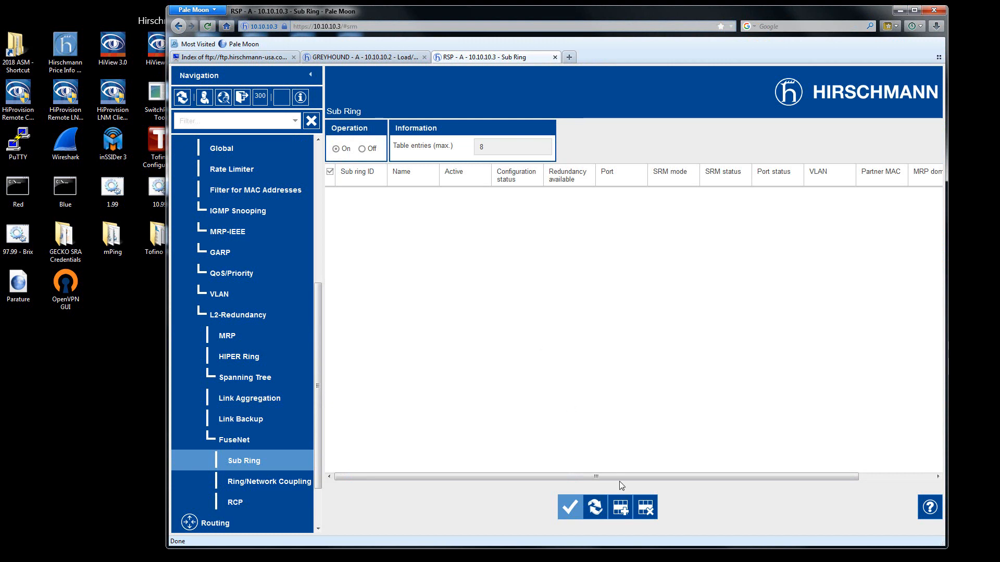
Add a sub ring entry, name it SUBRING-1 and mark it active.
{"action": "left_click", "coordinate": [621, 508]}
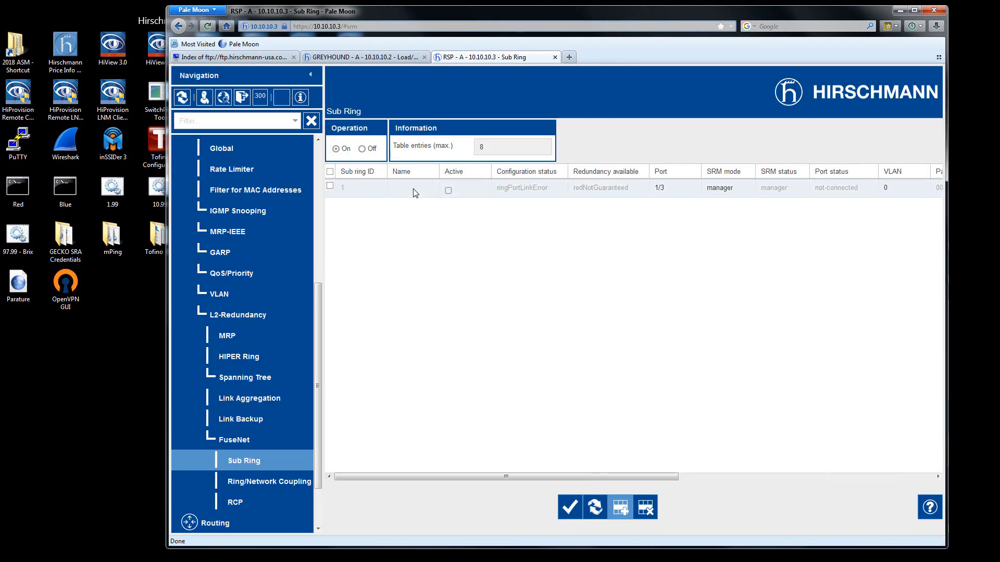
{"action": "left_click", "coordinate": [413, 189]}
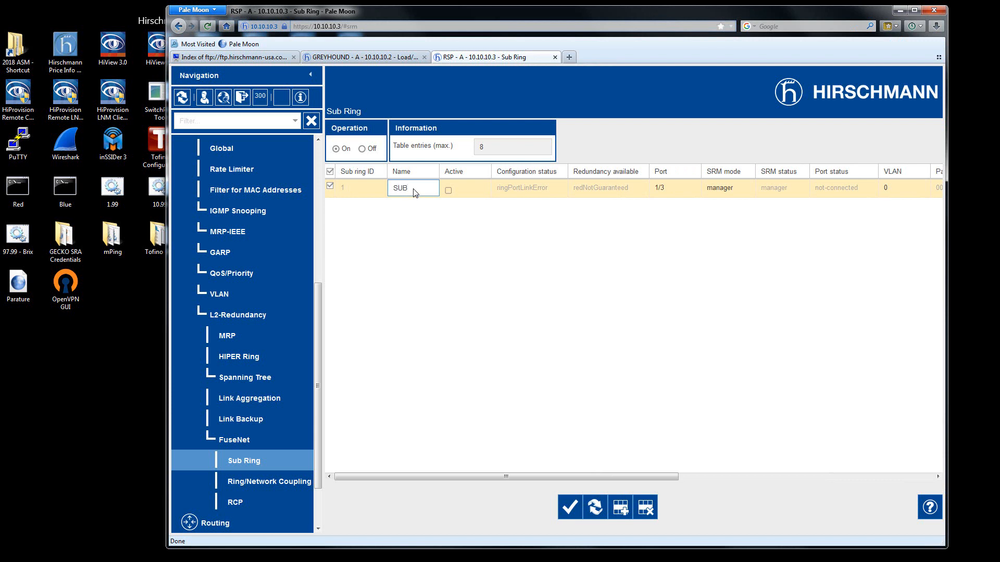
{"action": "type", "text": "SUBRING-1"}
{"action": "left_click", "coordinate": [449, 191]}
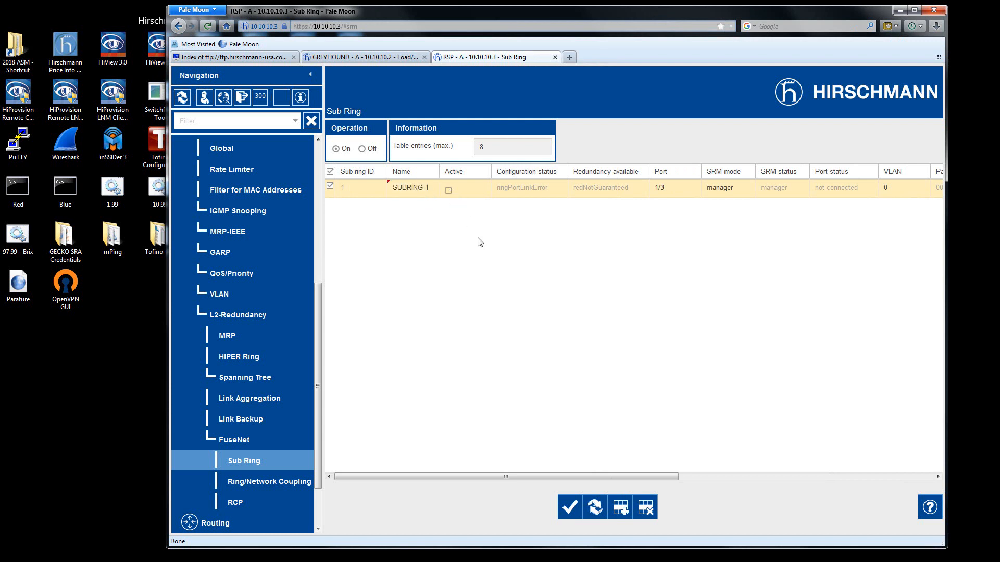
{"action": "left_click", "coordinate": [448, 191]}
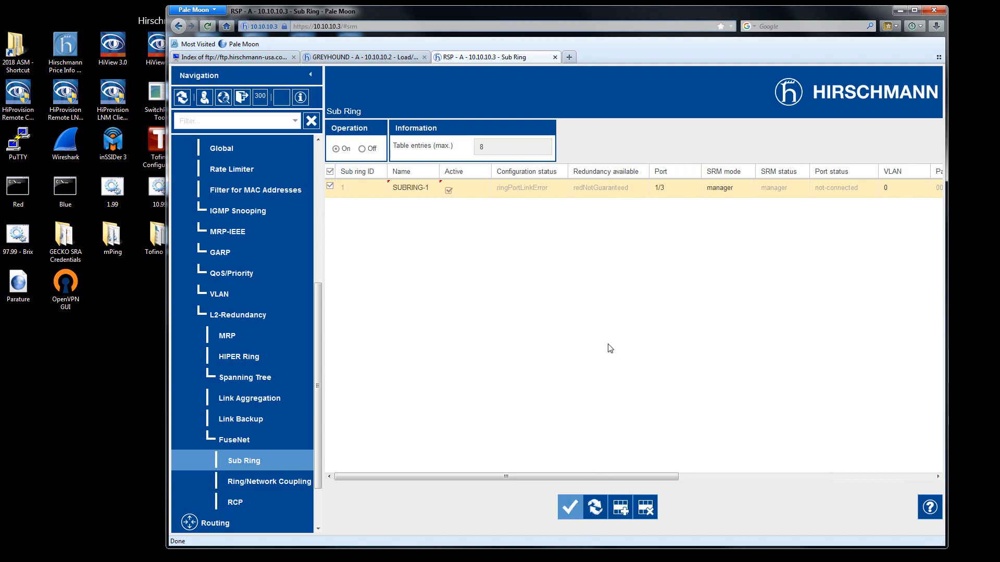
Assign port 1/11 to SUBRING-1 with SRM mode manager, widen the browser window and apply the sub ring settings.
{"action": "left_click", "coordinate": [661, 188]}
{"action": "left_click", "coordinate": [668, 189]}
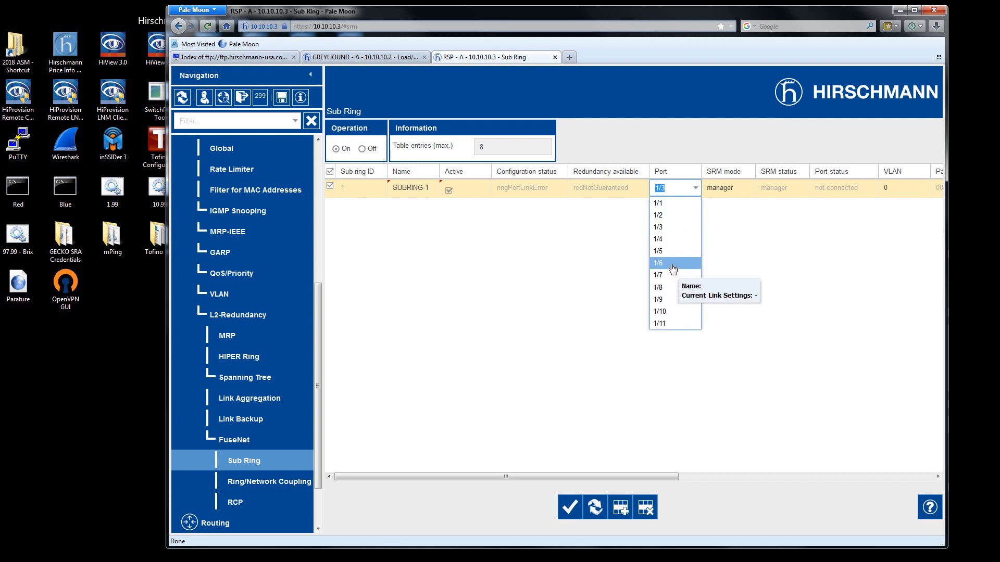
{"action": "left_click", "coordinate": [669, 326]}
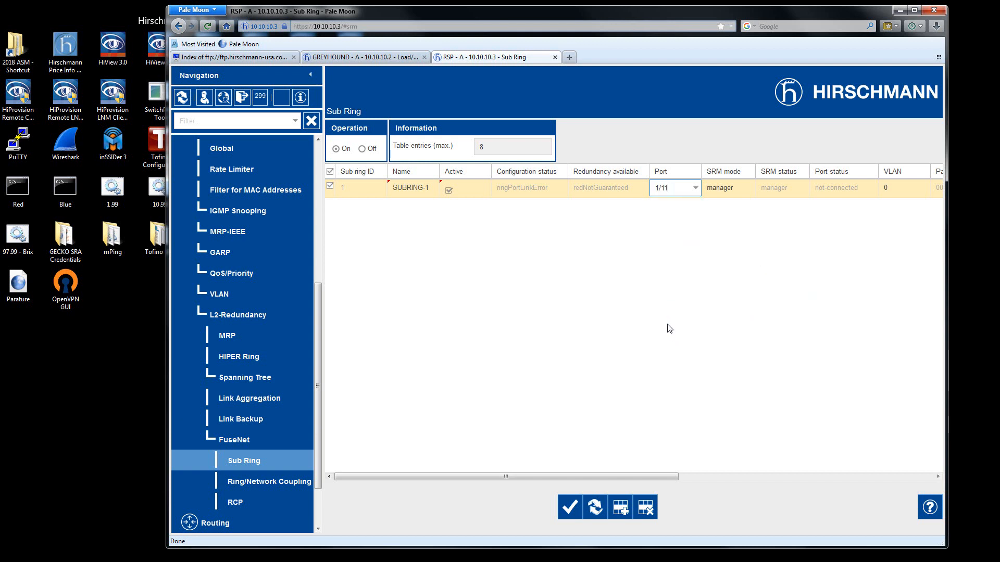
{"action": "left_click", "coordinate": [738, 191]}
{"action": "left_click", "coordinate": [750, 191]}
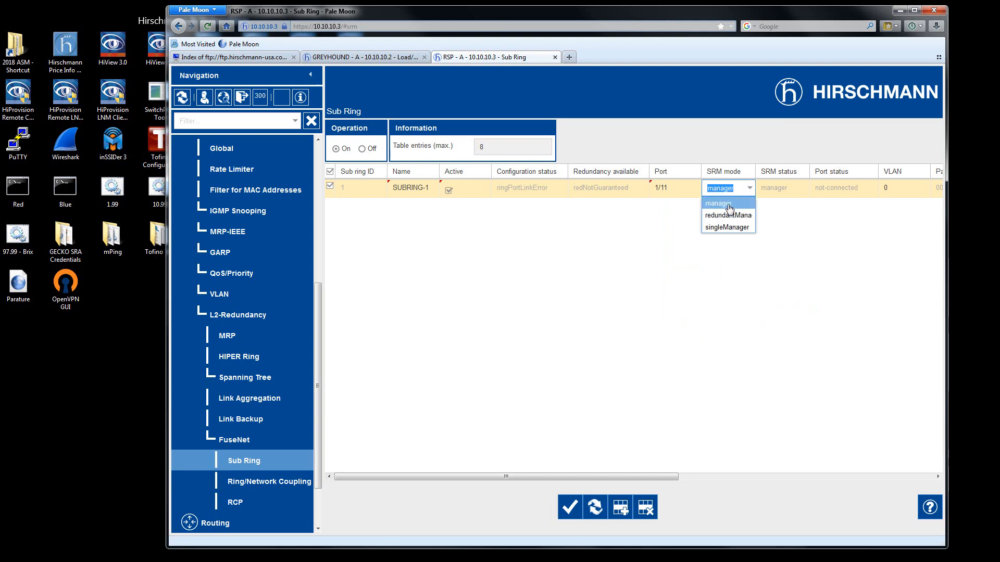
{"action": "left_click", "coordinate": [725, 204]}
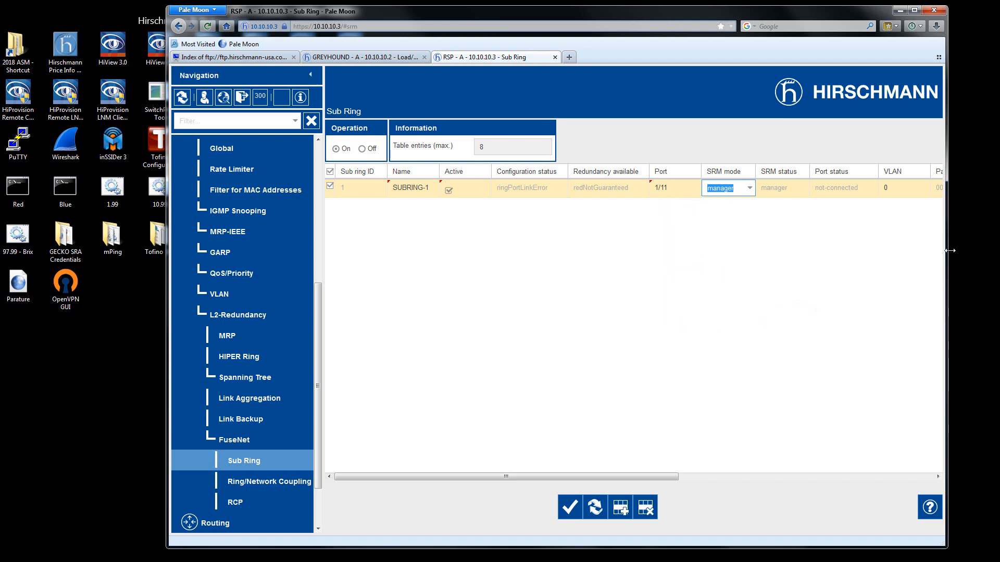
{"action": "left_click_drag", "start_coordinate": [949, 251], "coordinate": [996, 251]}
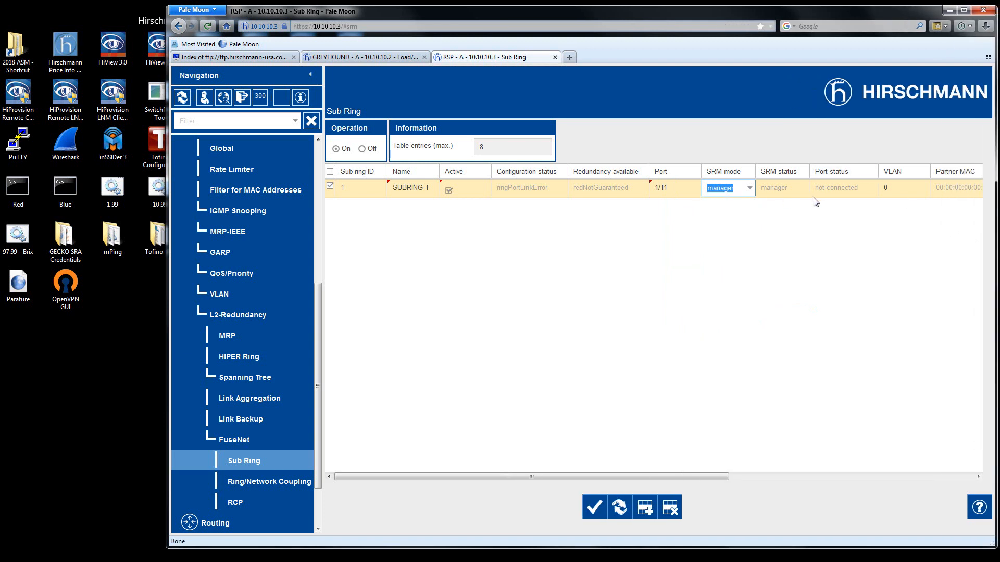
{"action": "left_click", "coordinate": [596, 509]}
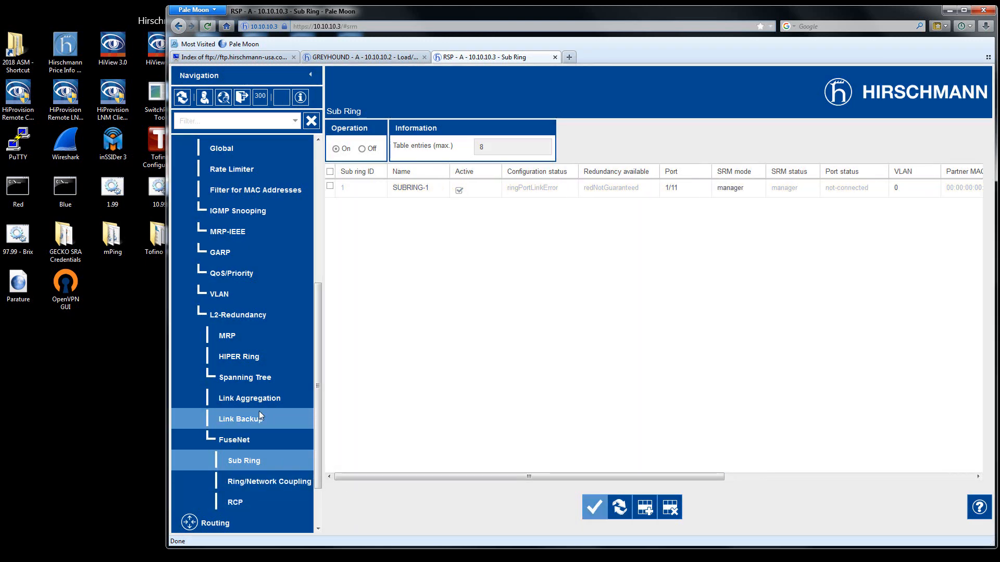
Disable STP on ports 1/1, 1/2 and 1/11 of RSP - A and apply the spanning tree port changes.
{"action": "left_click", "coordinate": [239, 378]}
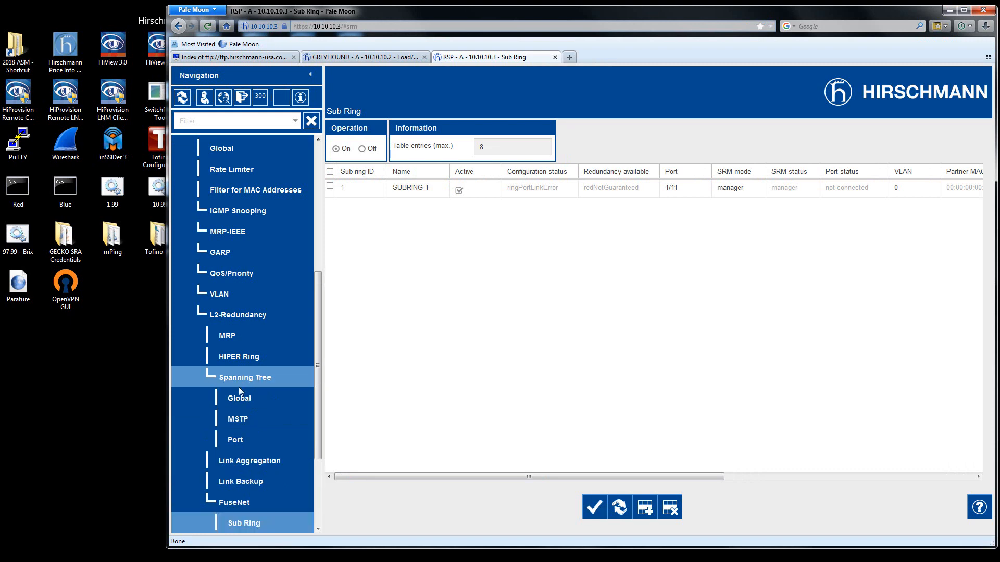
{"action": "left_click", "coordinate": [236, 441]}
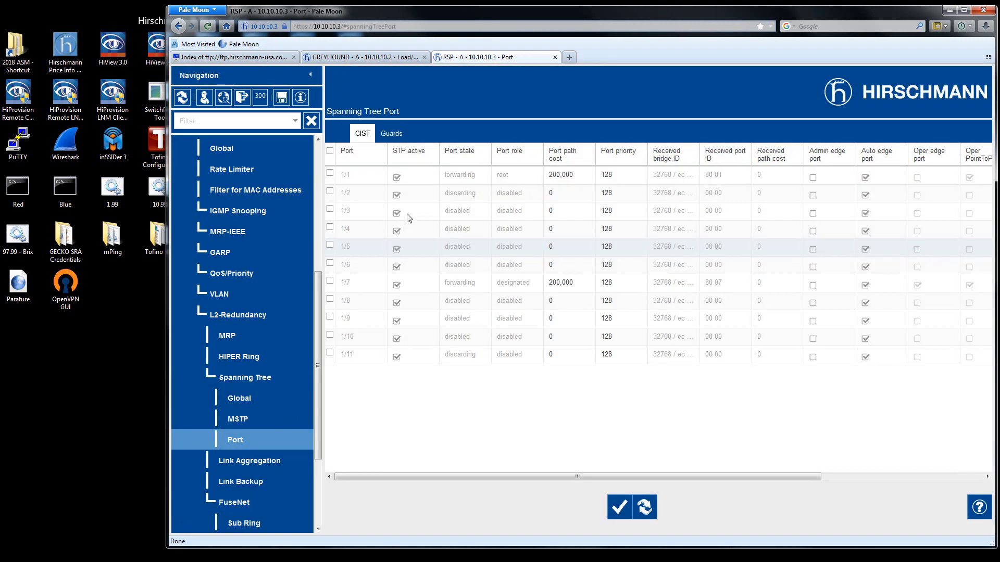
{"action": "left_click", "coordinate": [396, 178]}
{"action": "left_click", "coordinate": [397, 196]}
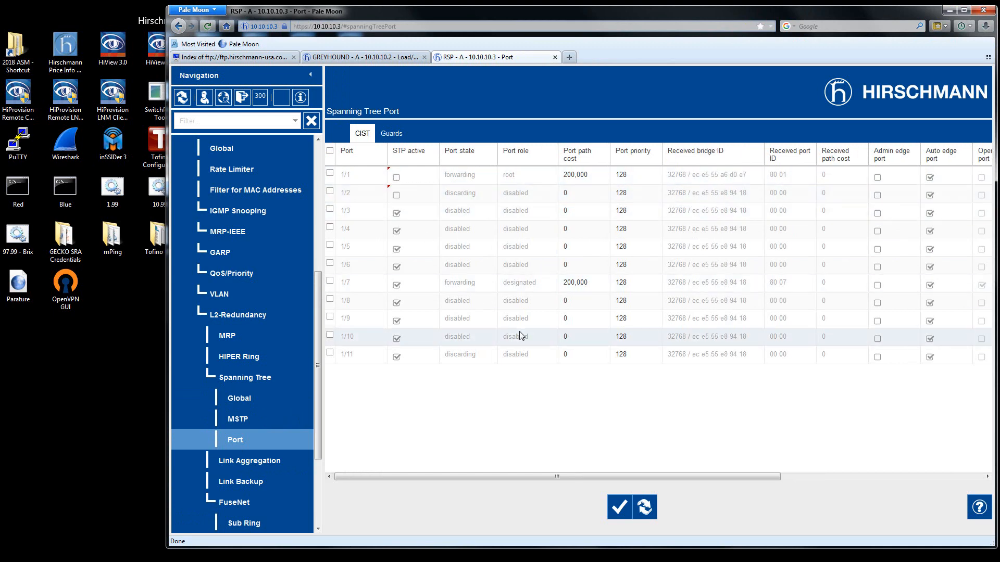
{"action": "left_click", "coordinate": [619, 508]}
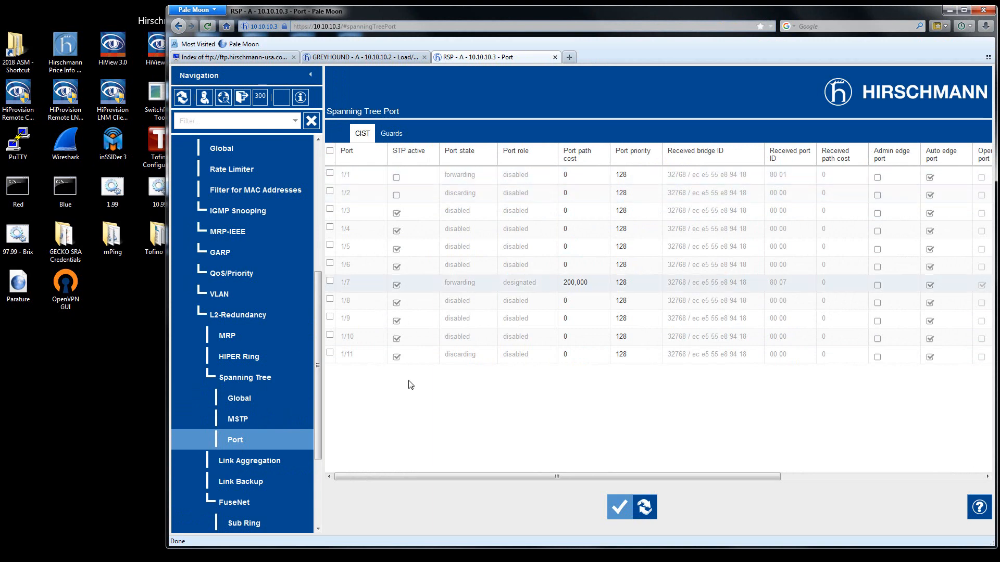
{"action": "left_click", "coordinate": [396, 358]}
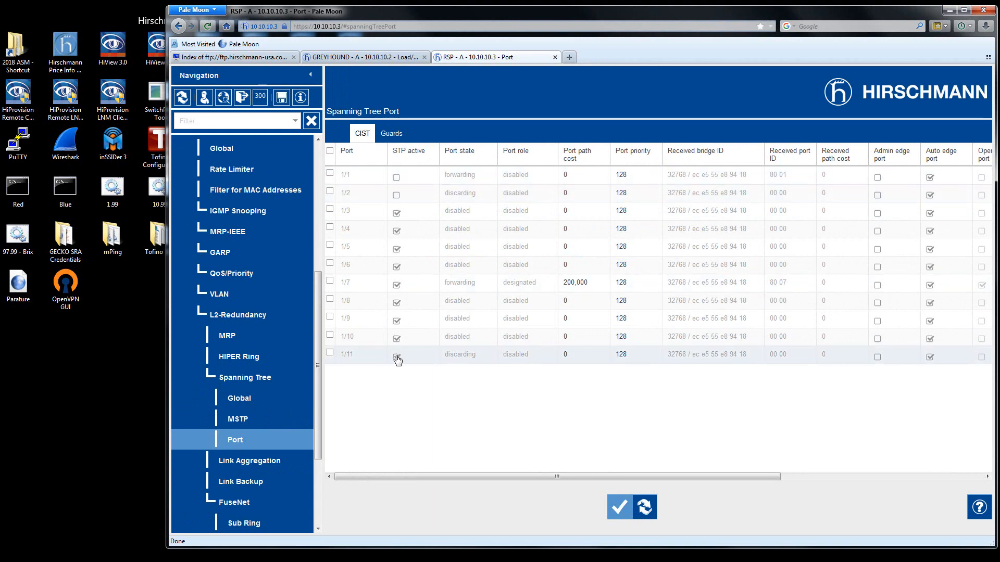
{"action": "left_click", "coordinate": [622, 509]}
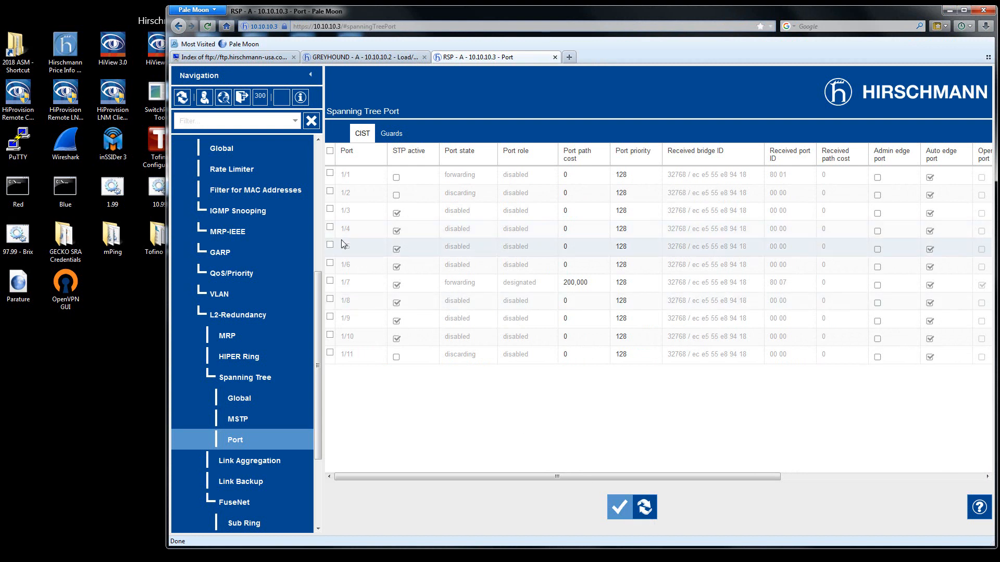
Review the MRP settings on RSP - A and save its running configuration to non-volatile memory.
{"action": "left_click", "coordinate": [234, 336]}
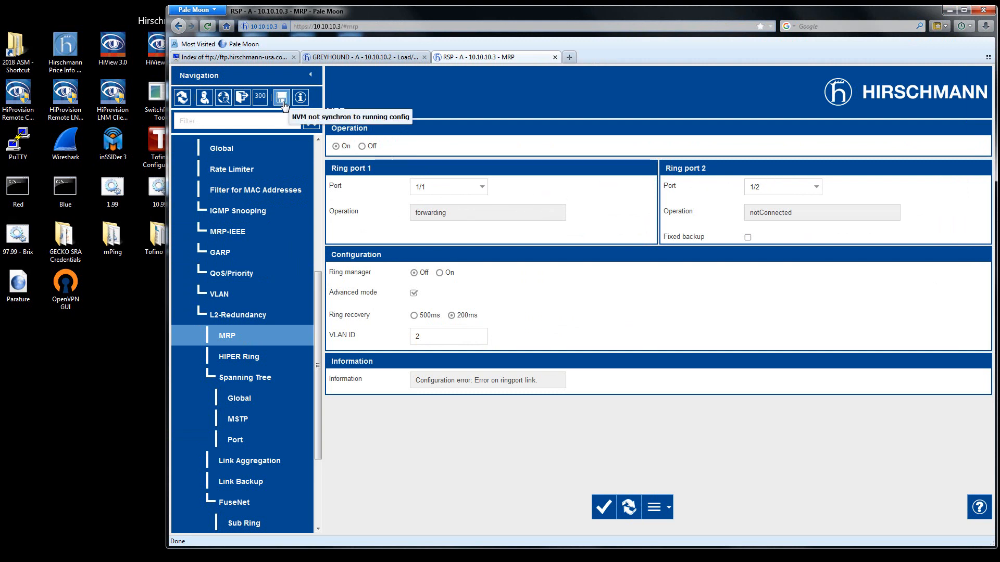
{"action": "left_click", "coordinate": [282, 100]}
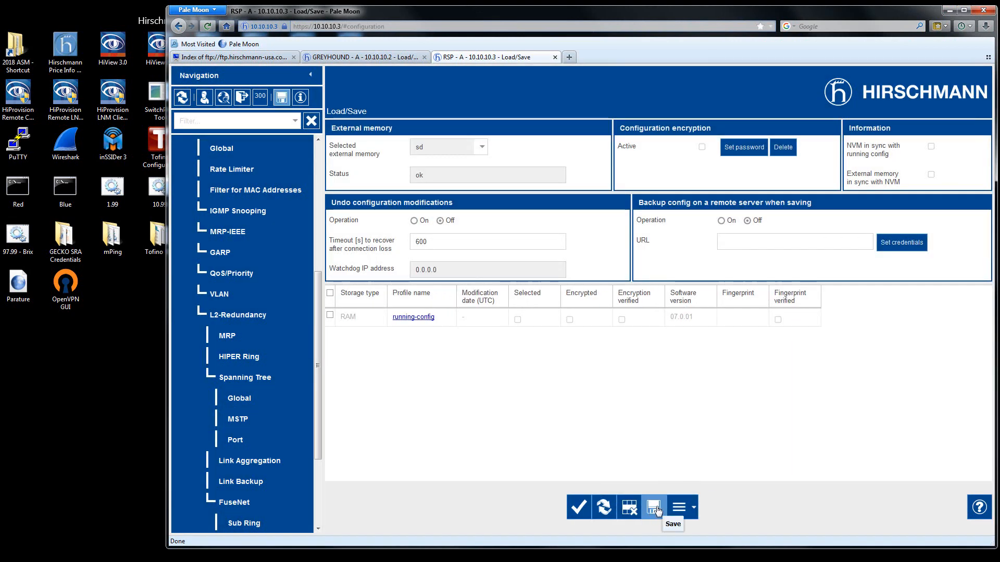
{"action": "left_click", "coordinate": [657, 510]}
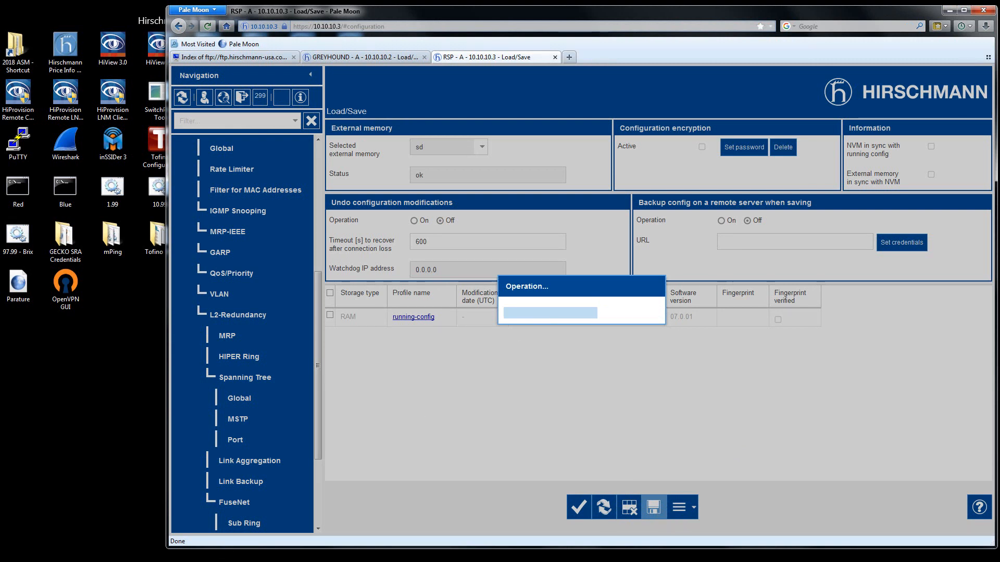
Switch to HiView, open the web interface of RSP - B at 10.10.10.4 and permanently store its host key fingerprint.
{"action": "key", "text": "alt+Tab"}
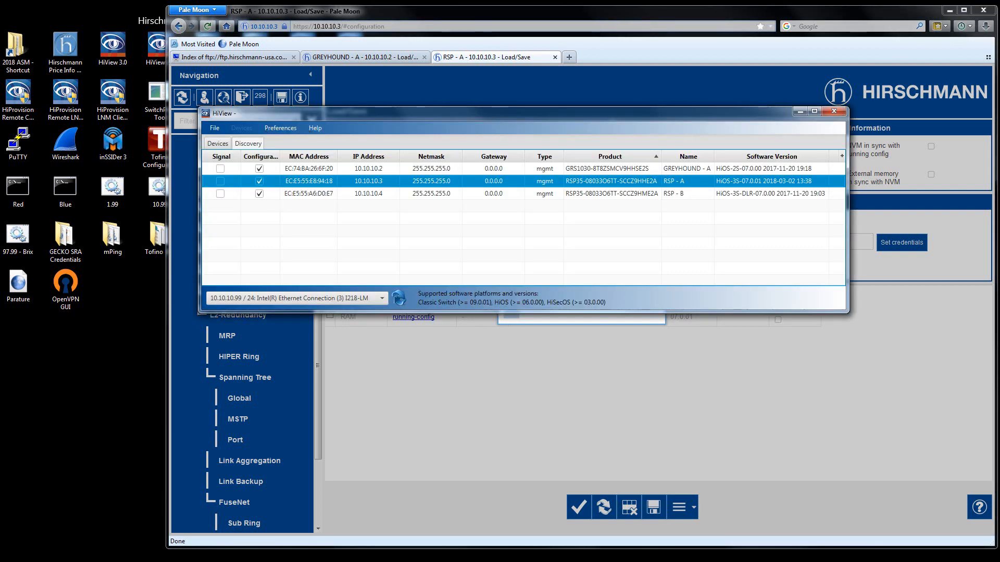
{"action": "right_click", "coordinate": [366, 194]}
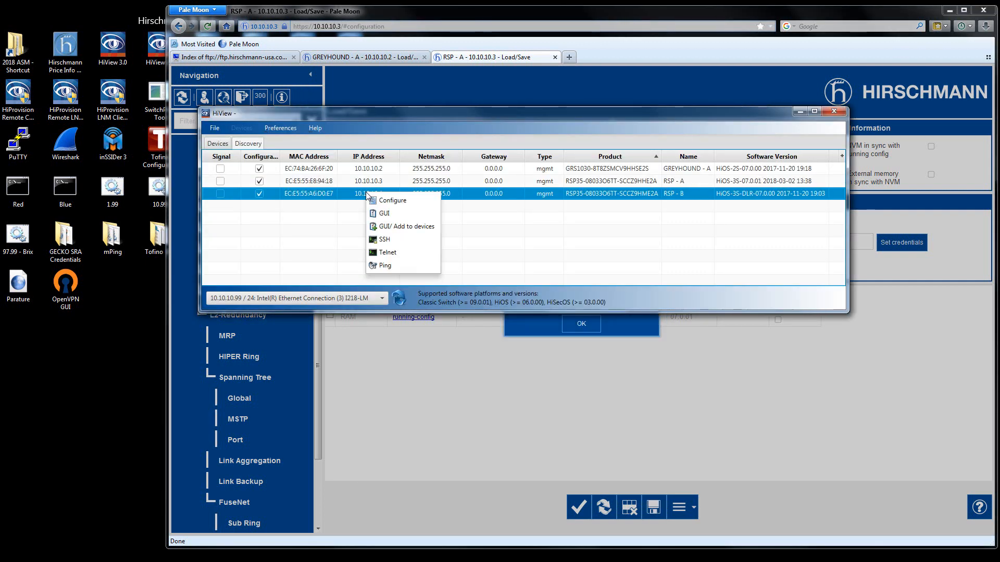
{"action": "left_click", "coordinate": [386, 214]}
{"action": "left_click", "coordinate": [645, 329]}
{"action": "left_click", "coordinate": [582, 324]}
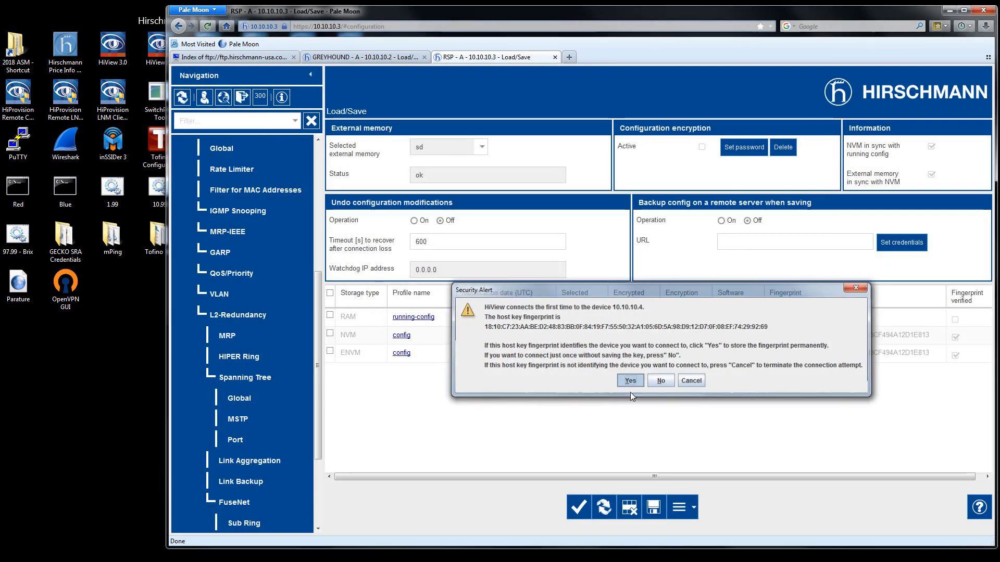
{"action": "left_click", "coordinate": [630, 381]}
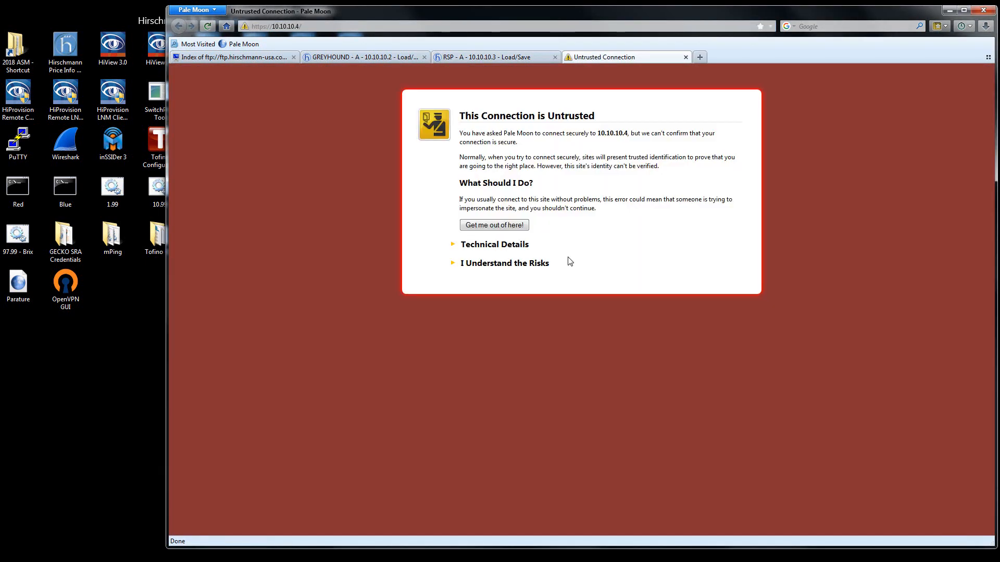
Add and confirm a browser security exception for the untrusted connection to 10.10.10.4.
{"action": "left_click", "coordinate": [504, 269]}
{"action": "left_click", "coordinate": [492, 330]}
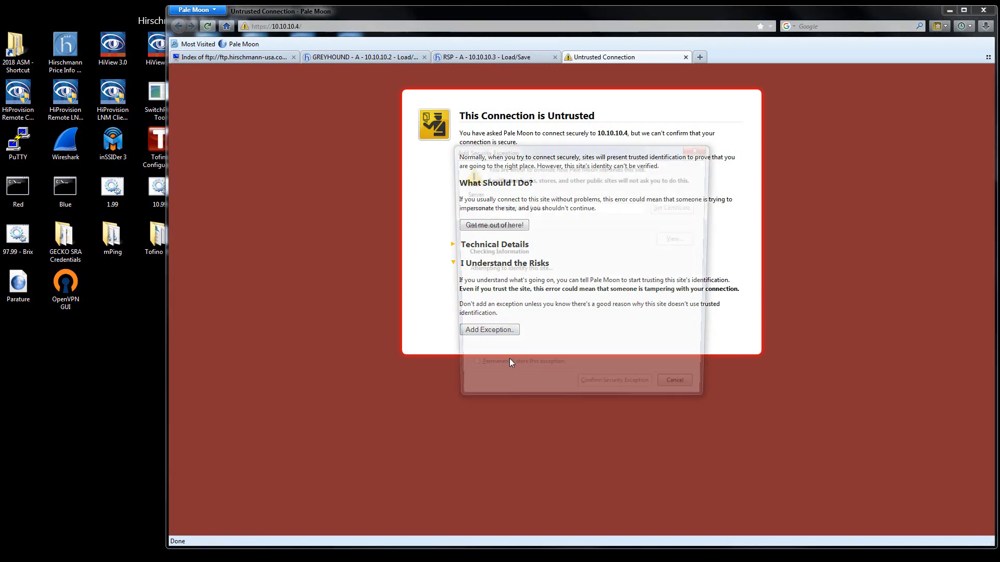
{"action": "left_click", "coordinate": [615, 395]}
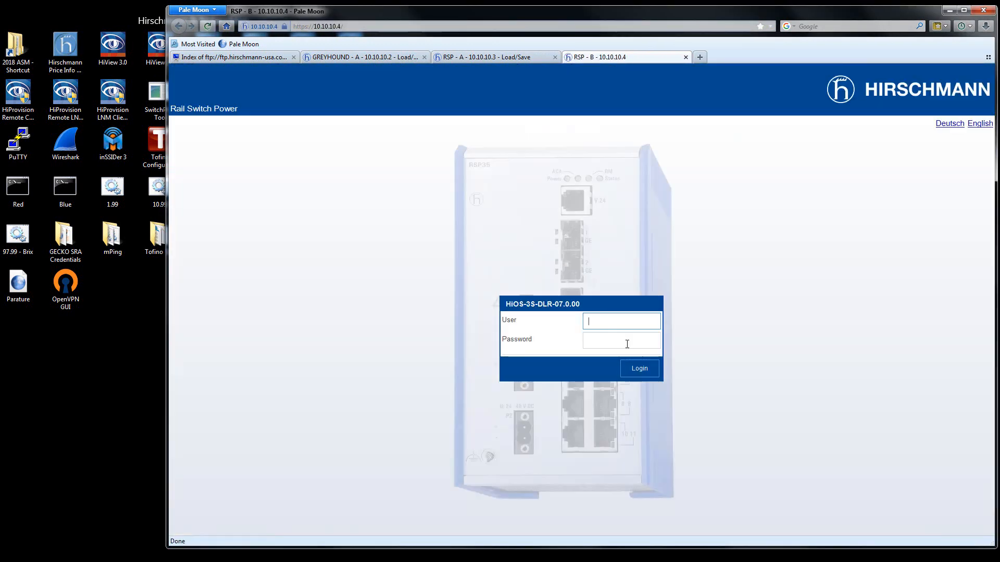
Log in to RSP - B as admin with the account password.
{"action": "type", "text": "admin"}
{"action": "left_click", "coordinate": [627, 344]}
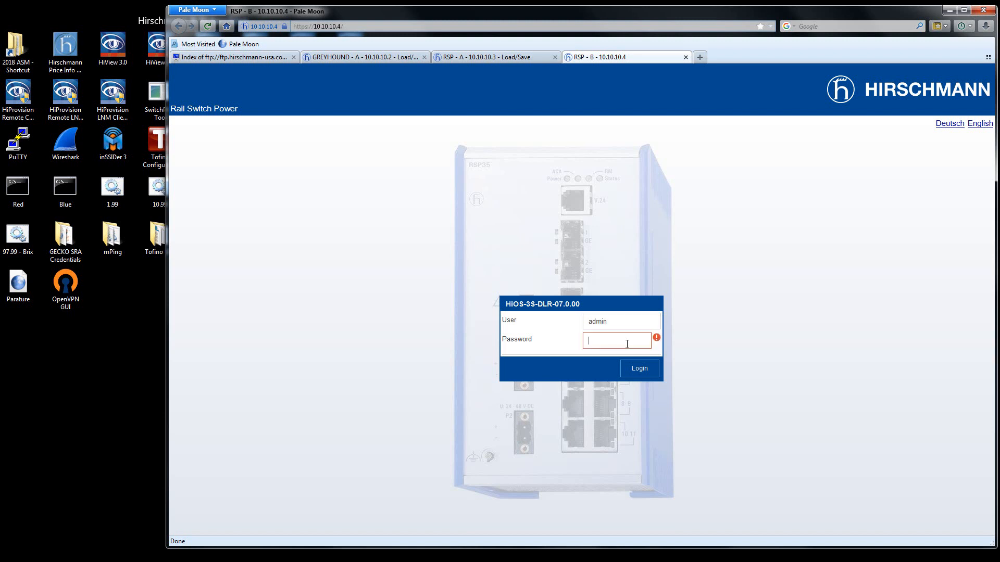
{"action": "type", "text": "private"}
{"action": "key", "text": "Return"}
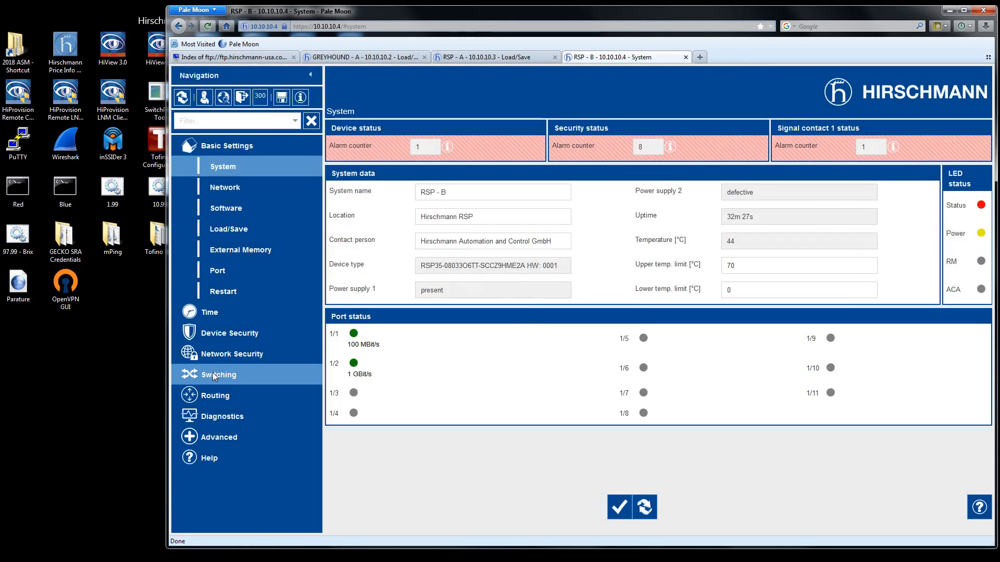
Turn MRP operation on for RSP - B and set its MRP VLAN ID to 2, applying each change.
{"action": "left_click", "coordinate": [213, 376]}
{"action": "scroll", "coordinate": [254, 471], "scroll_direction": "down", "scroll_amount": 3}
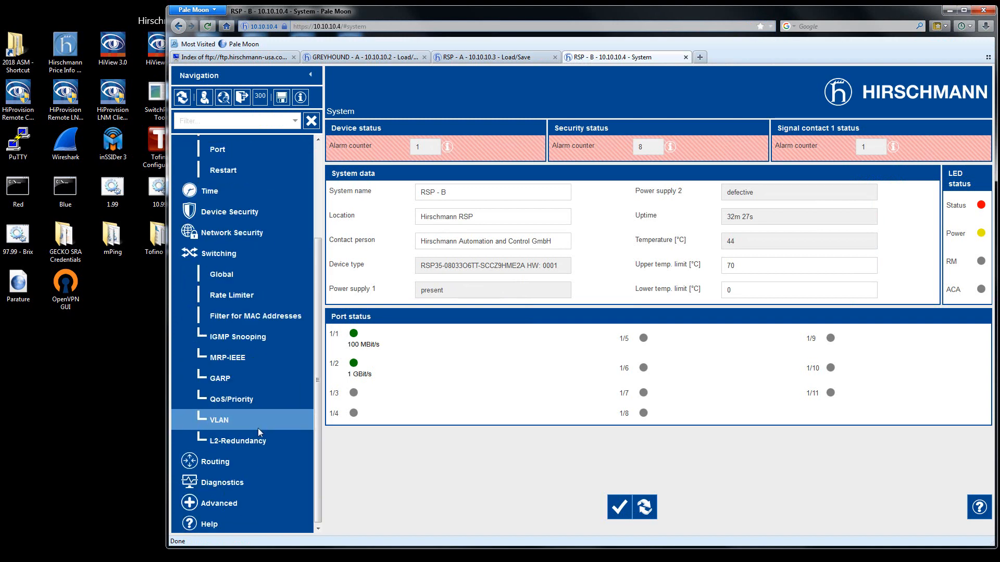
{"action": "left_click", "coordinate": [234, 440]}
{"action": "scroll", "coordinate": [267, 448], "scroll_direction": "down", "scroll_amount": 3}
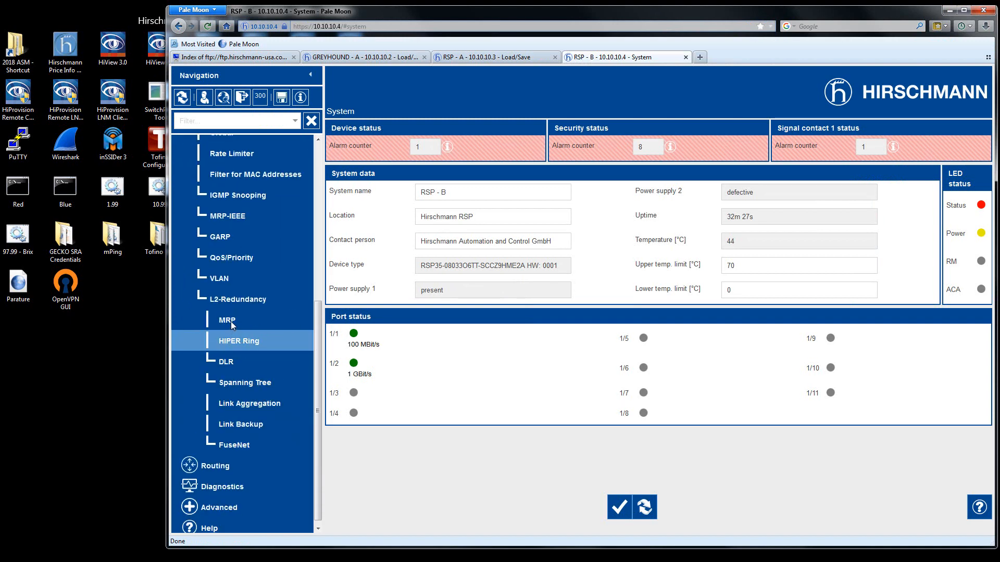
{"action": "left_click", "coordinate": [230, 321]}
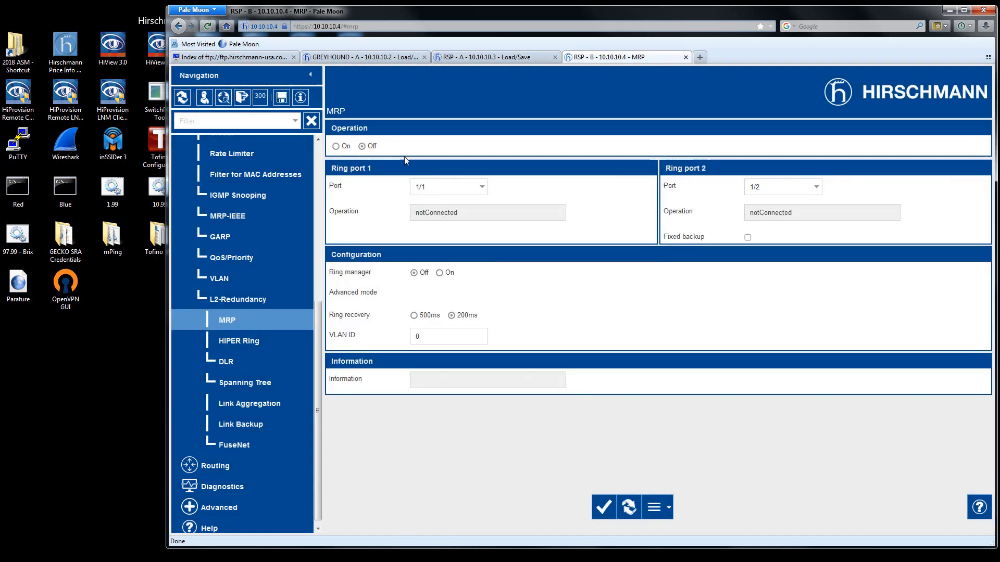
{"action": "left_click", "coordinate": [603, 507]}
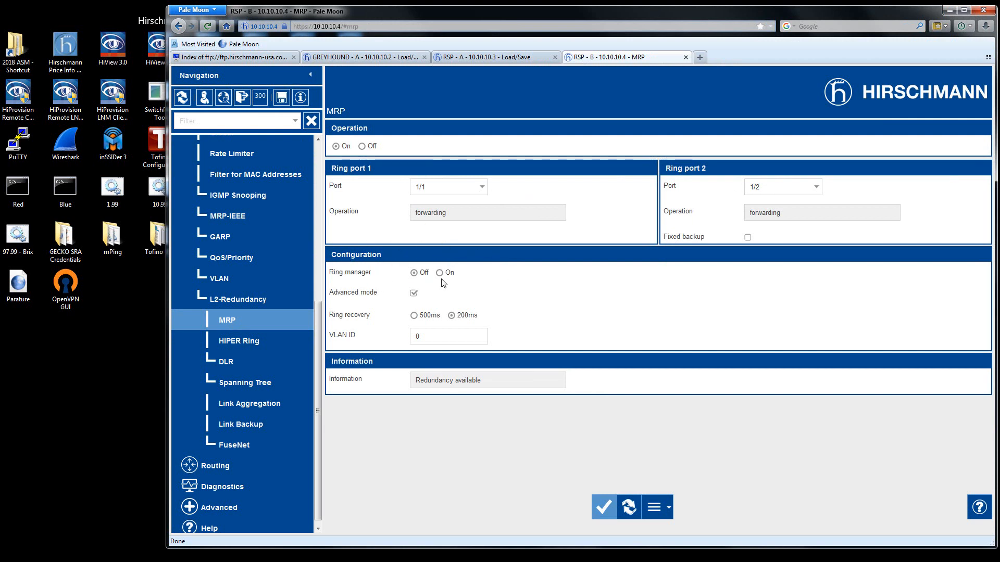
{"action": "left_click", "coordinate": [426, 336]}
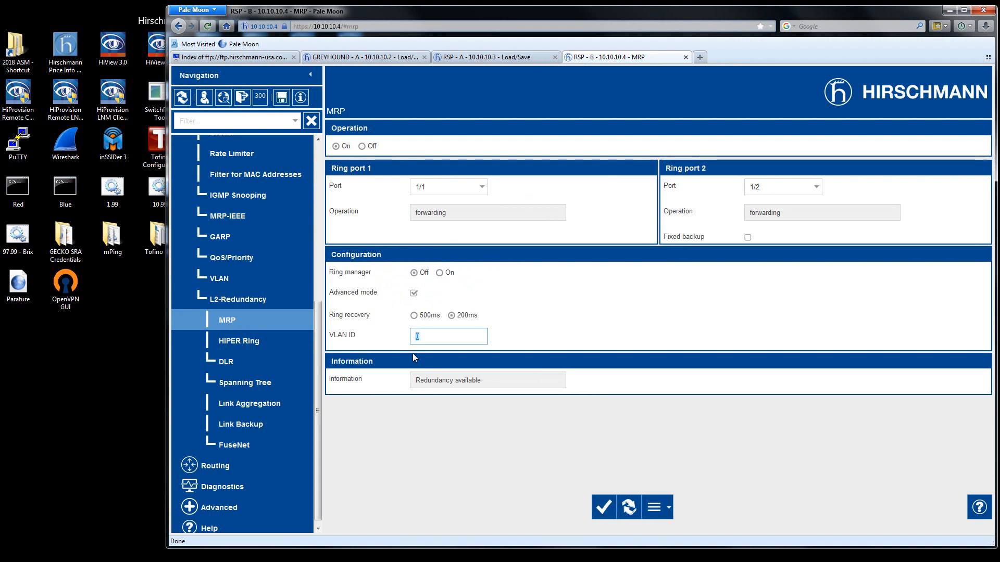
{"action": "left_click", "coordinate": [607, 510]}
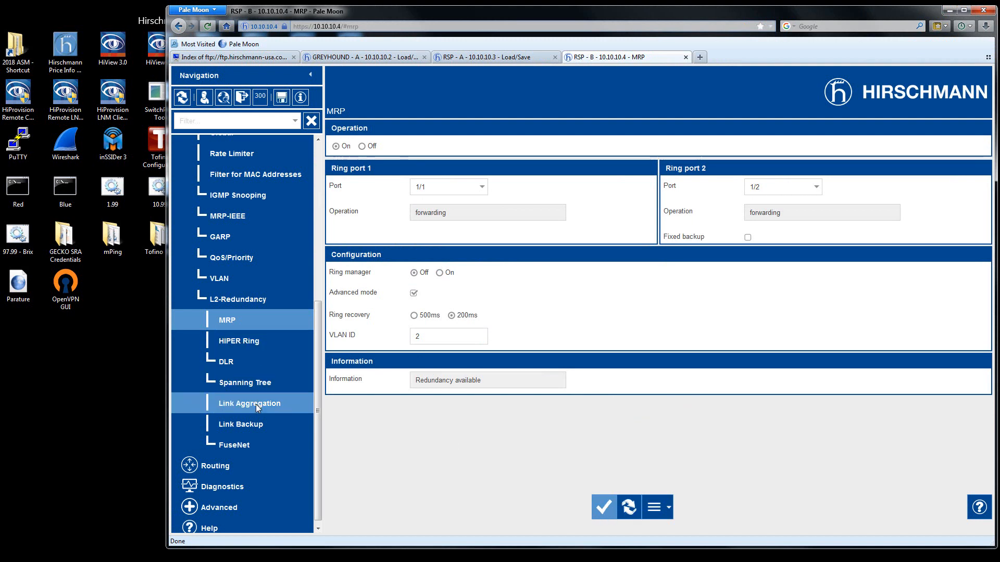
Open the FuseNet Sub Ring settings on RSP - B, turn Sub Ring operation on and apply the change.
{"action": "left_click", "coordinate": [245, 448]}
{"action": "left_click", "coordinate": [255, 463]}
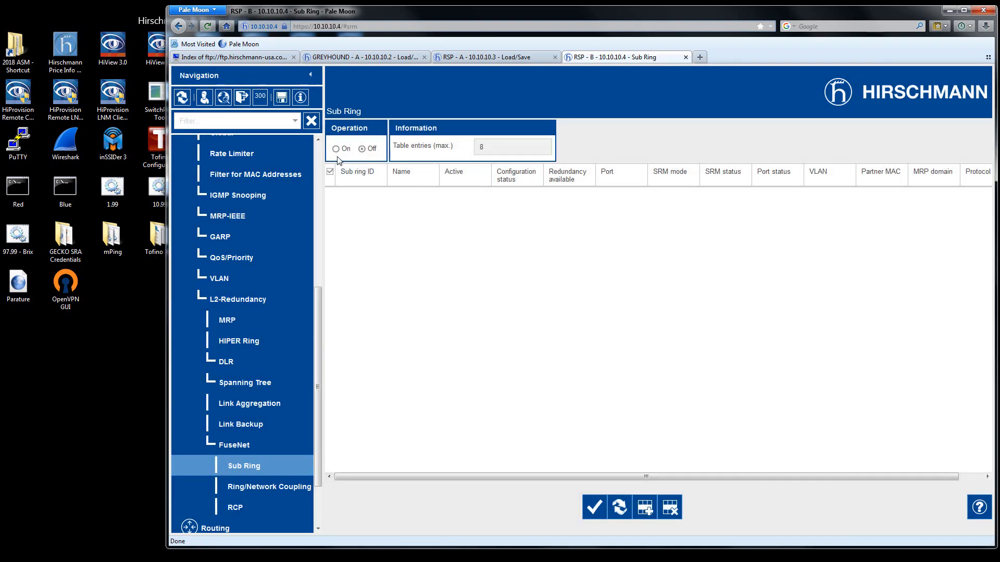
{"action": "left_click", "coordinate": [594, 507]}
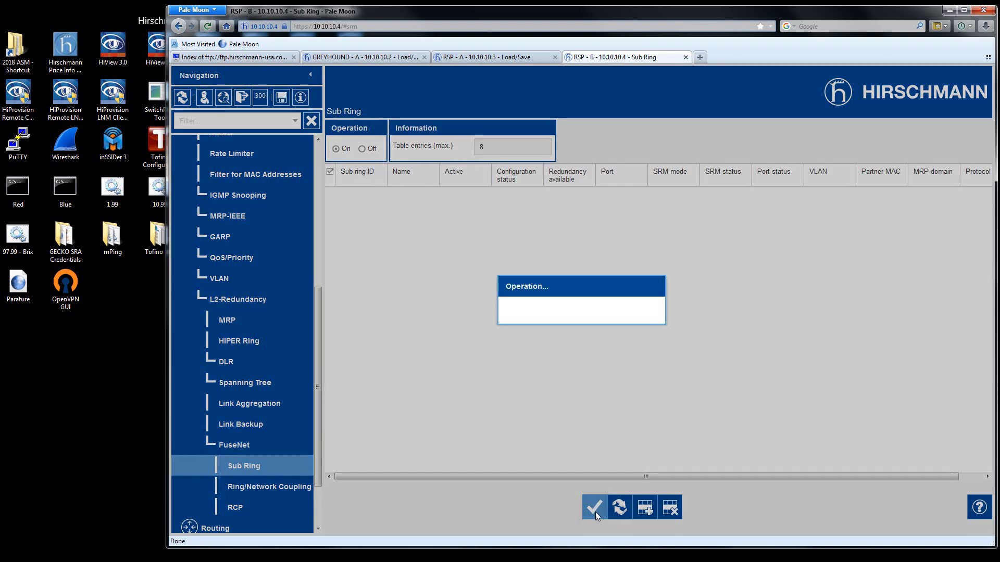
Add a sub ring entry on RSP - B, name it SUBRING 1 and mark it active.
{"action": "left_click", "coordinate": [644, 507]}
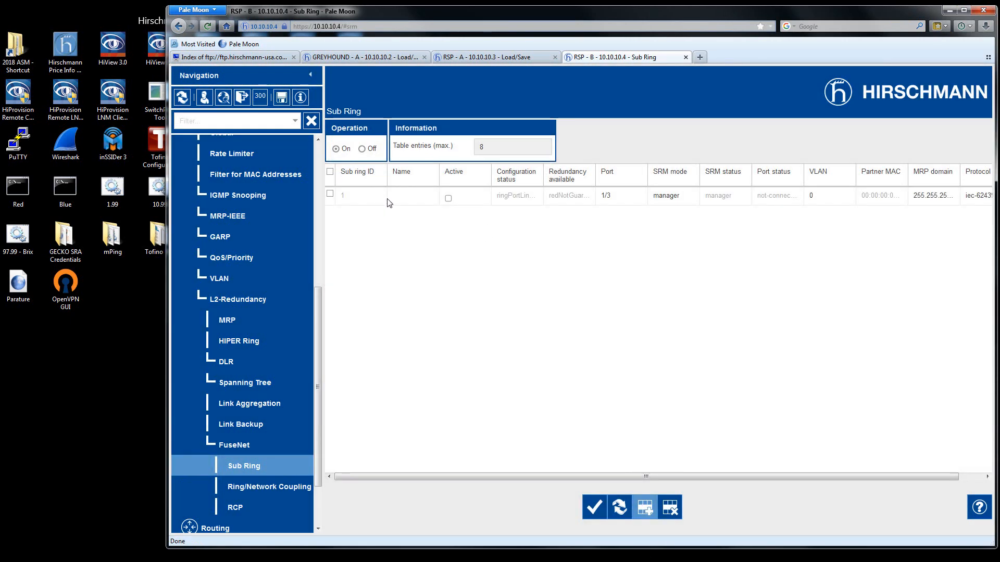
{"action": "left_click", "coordinate": [408, 197]}
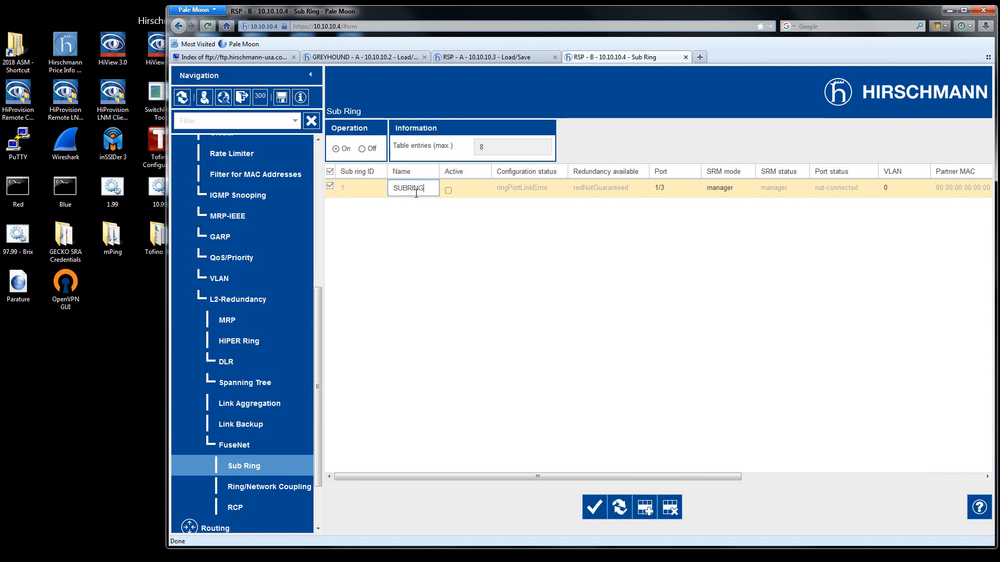
{"action": "left_click", "coordinate": [451, 197]}
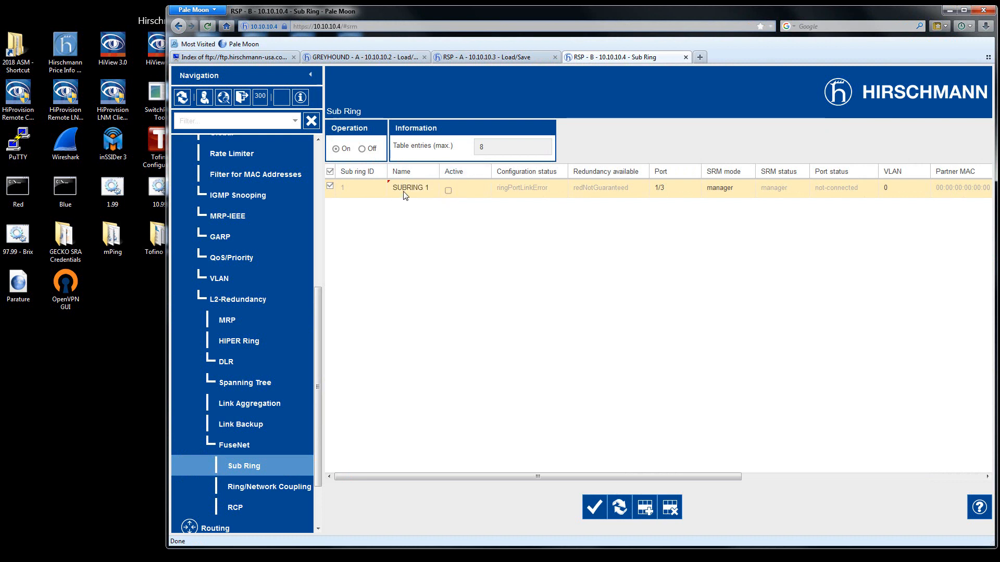
{"action": "left_click", "coordinate": [451, 194]}
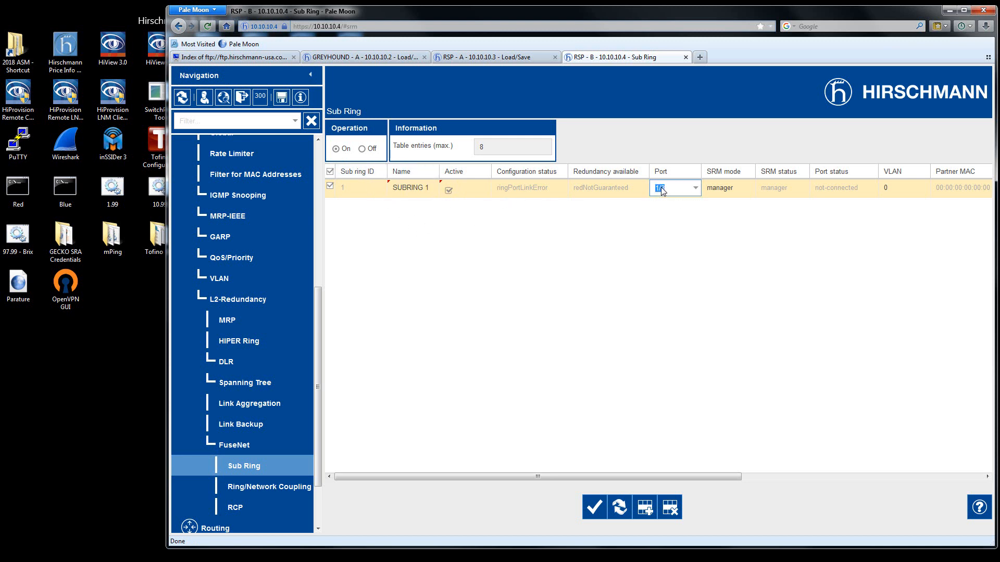
Assign port 1/11 to SUBRING 1 and set its SRM mode to redundantManager.
{"action": "left_click", "coordinate": [696, 188]}
{"action": "scroll", "coordinate": [680, 292], "scroll_direction": "down", "scroll_amount": 1}
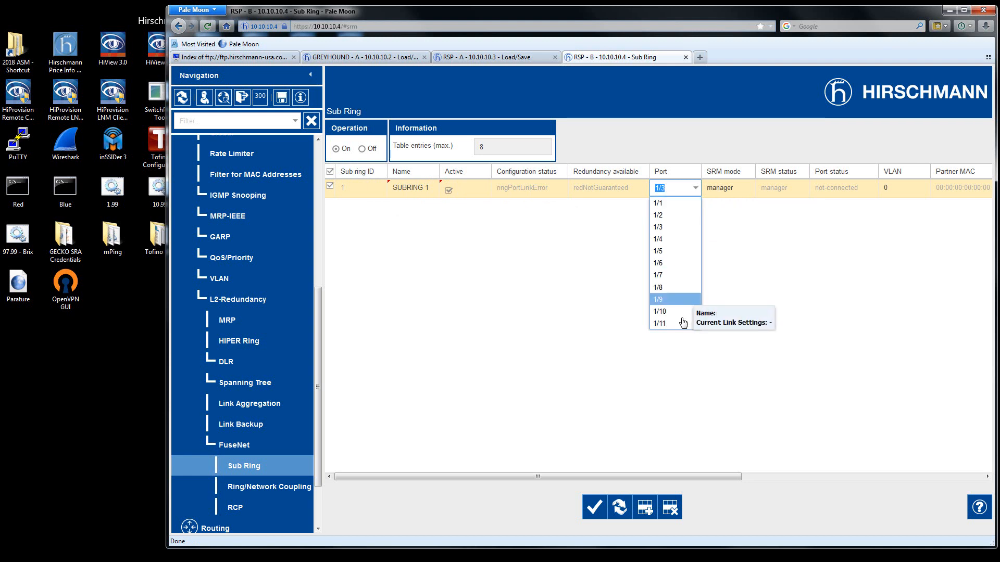
{"action": "left_click", "coordinate": [670, 326]}
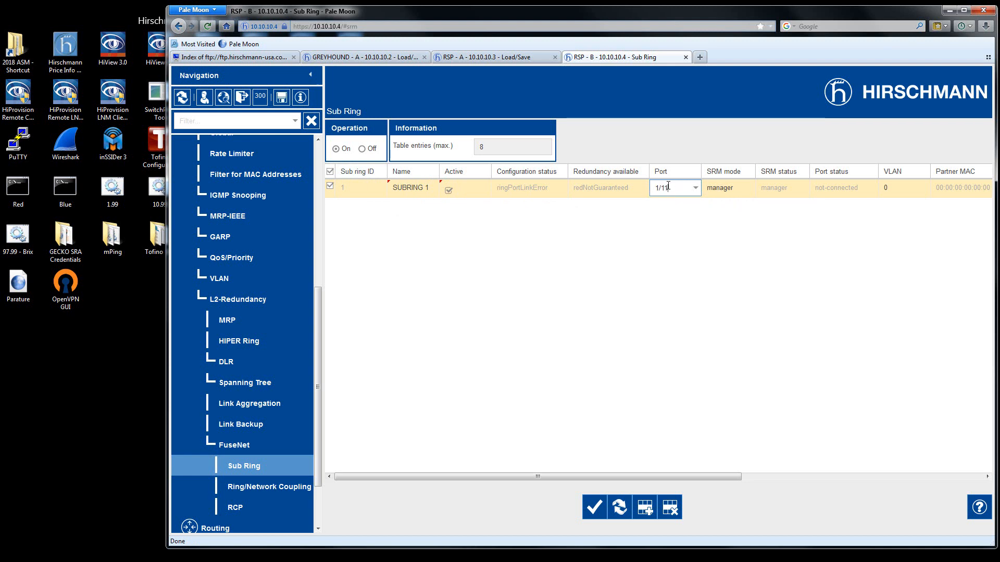
{"action": "left_click", "coordinate": [732, 192]}
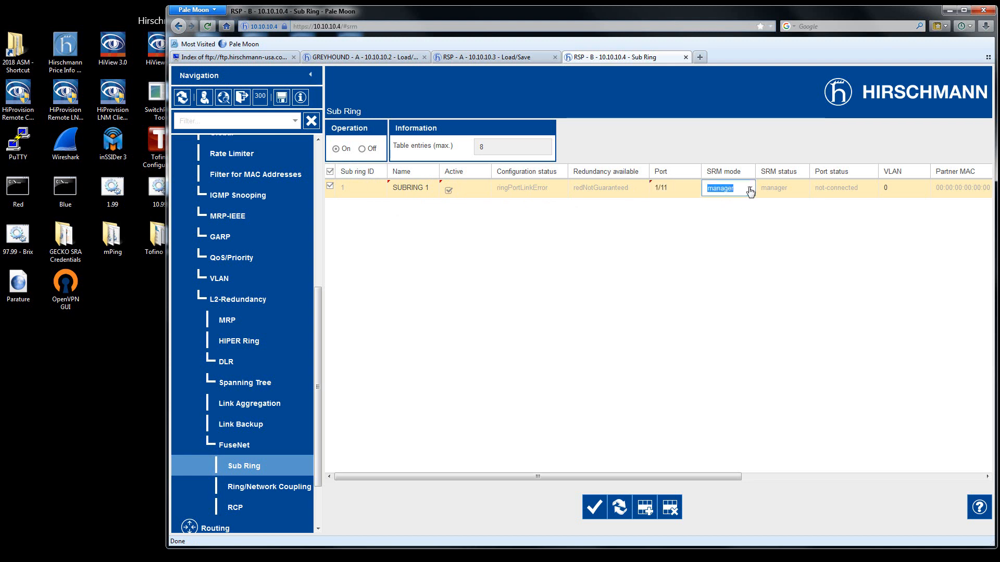
{"action": "left_click", "coordinate": [750, 192]}
{"action": "left_click", "coordinate": [743, 218]}
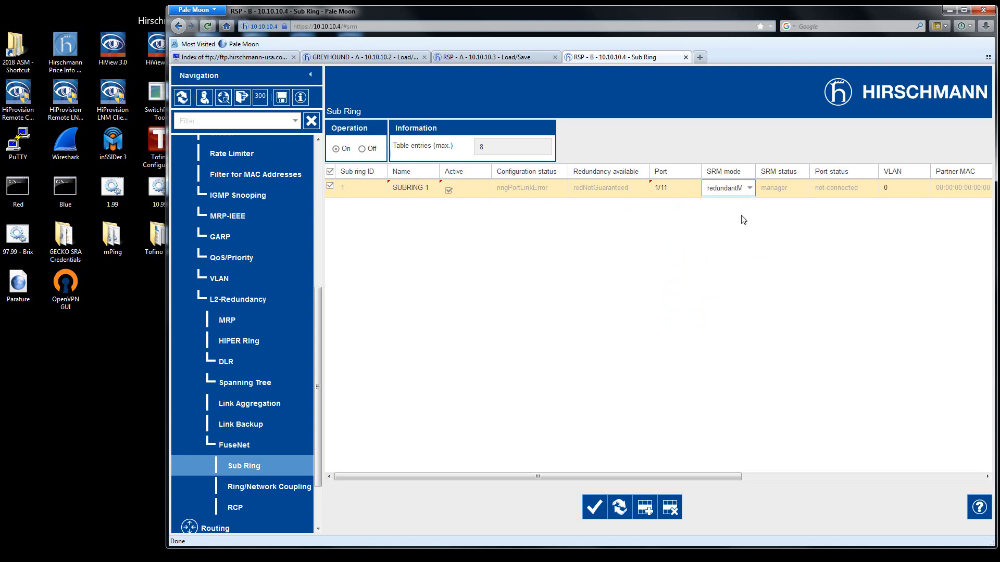
{"action": "left_click", "coordinate": [750, 190]}
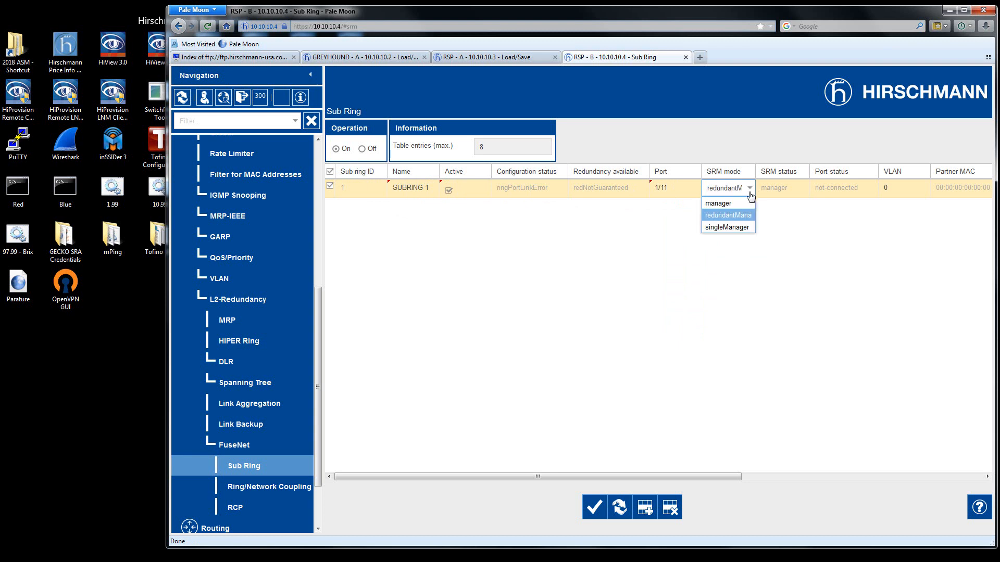
{"action": "left_click", "coordinate": [728, 216]}
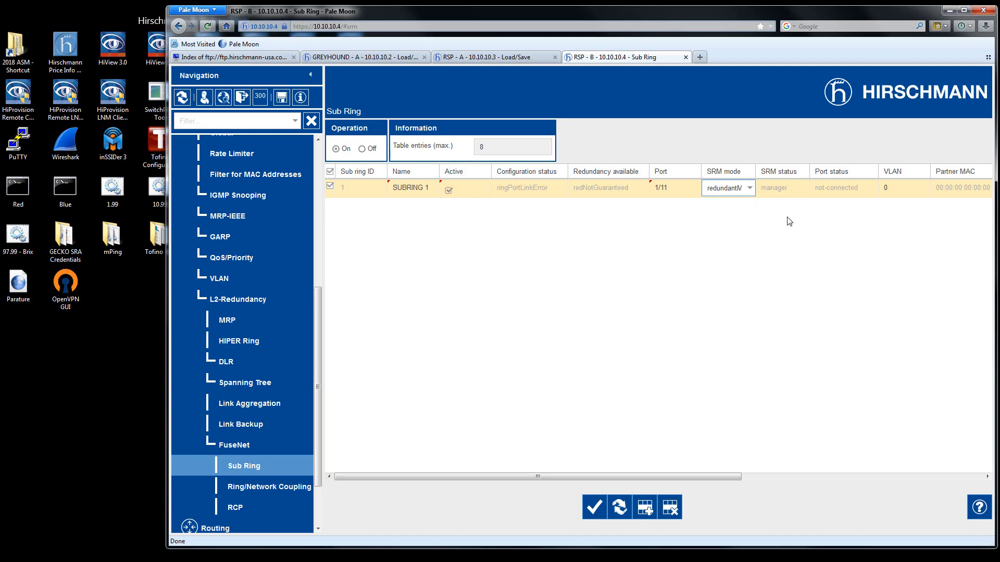
Apply the sub ring entry on RSP - B, and disable STP on its ports 1/1, 1/2 and 1/11, applying the change.
{"action": "left_click", "coordinate": [596, 505]}
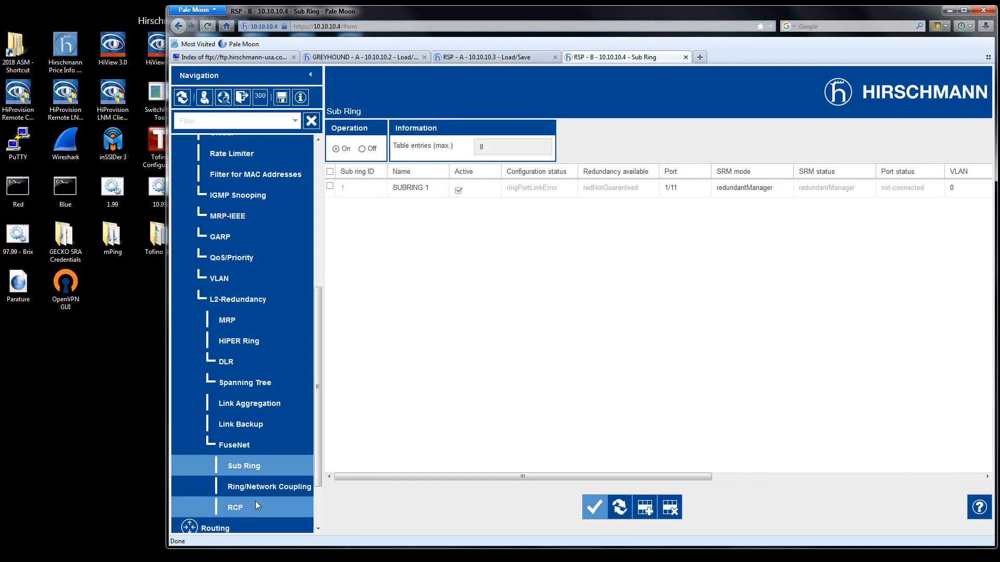
{"action": "left_click", "coordinate": [244, 384]}
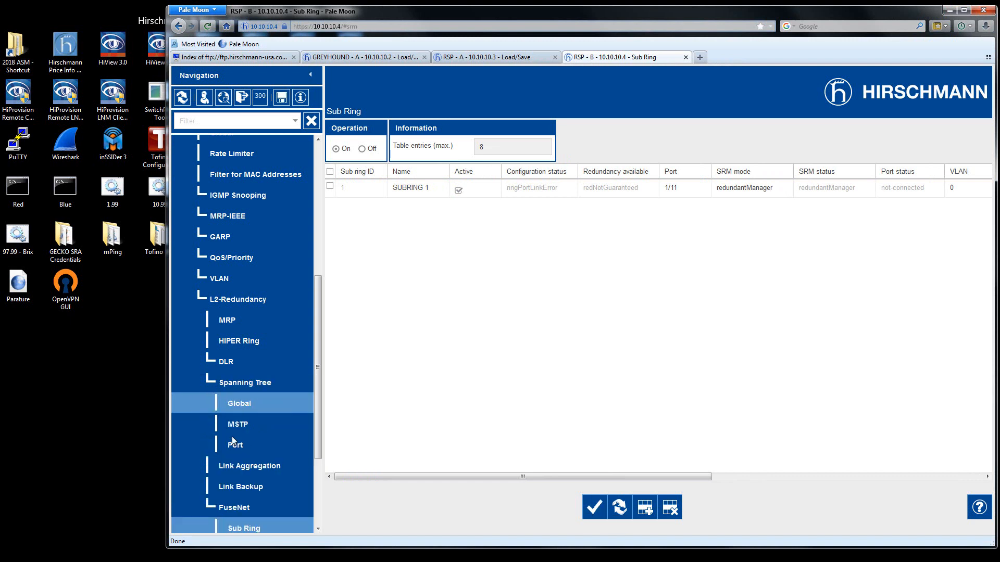
{"action": "left_click", "coordinate": [233, 445]}
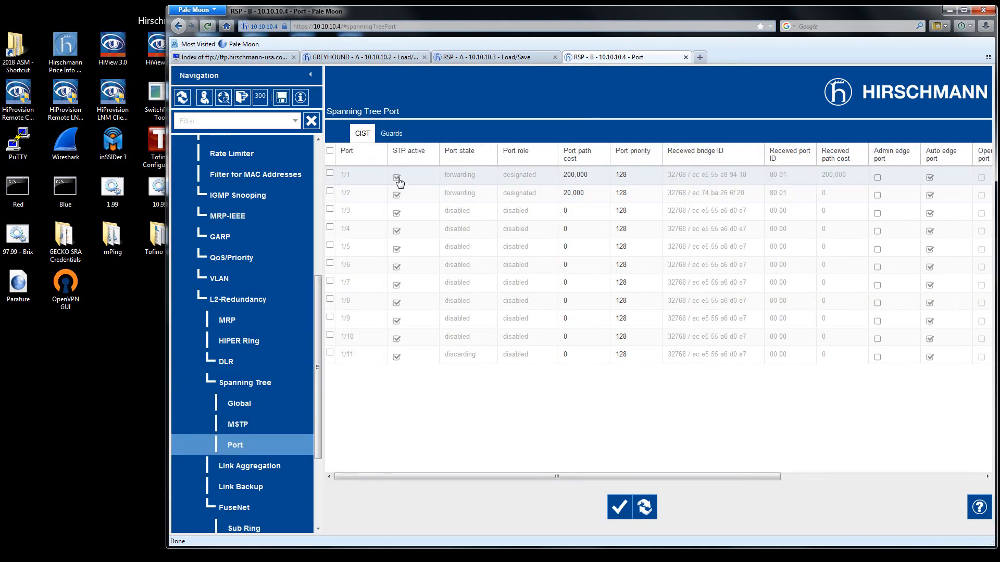
{"action": "left_click", "coordinate": [396, 178]}
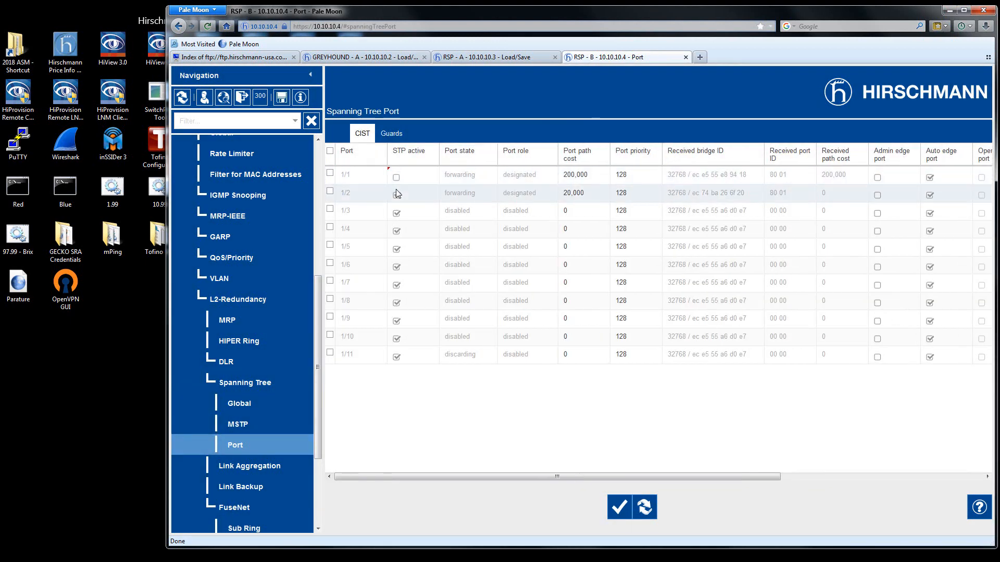
{"action": "left_click", "coordinate": [396, 196]}
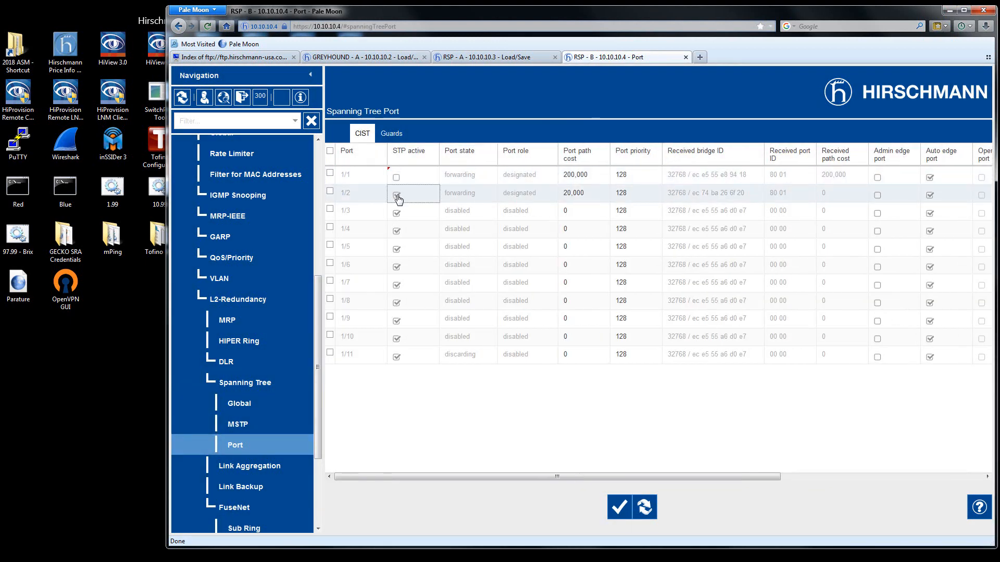
{"action": "left_click", "coordinate": [397, 358]}
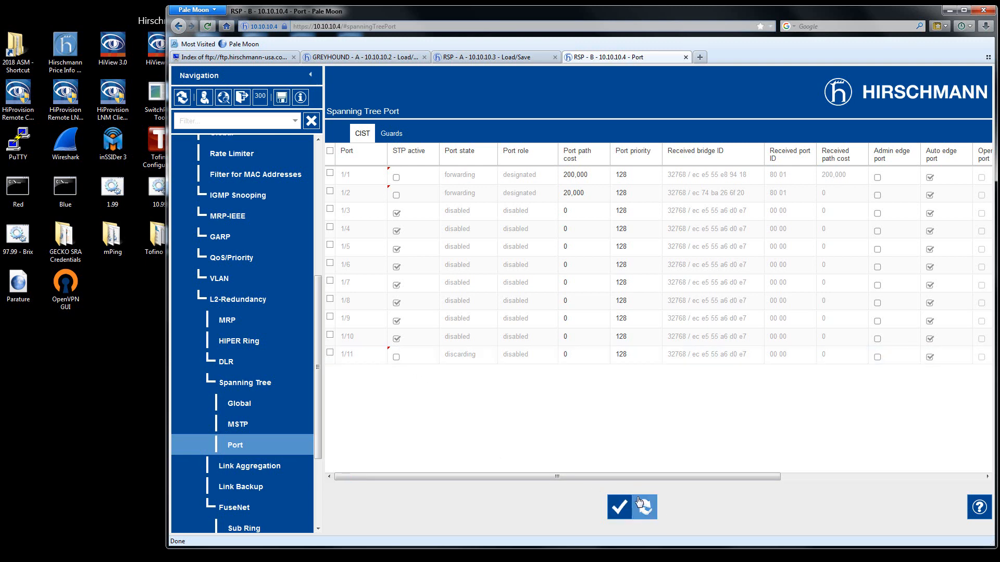
{"action": "left_click", "coordinate": [619, 507]}
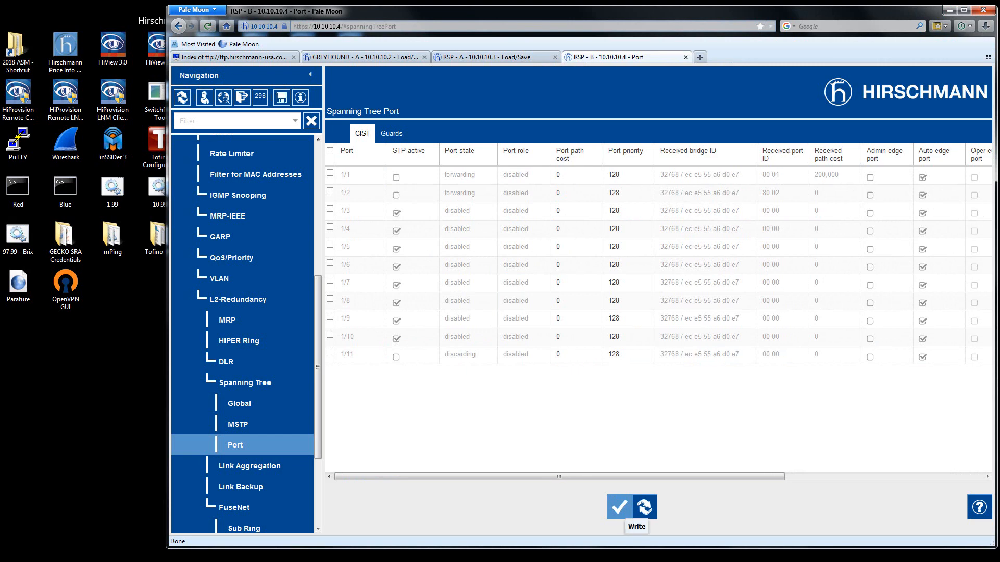
Review the ring topology diagram in PowerPoint, and switch to HiView to turn off the signal for RSP - B before returning to the browser.
{"action": "left_click", "coordinate": [268, 552]}
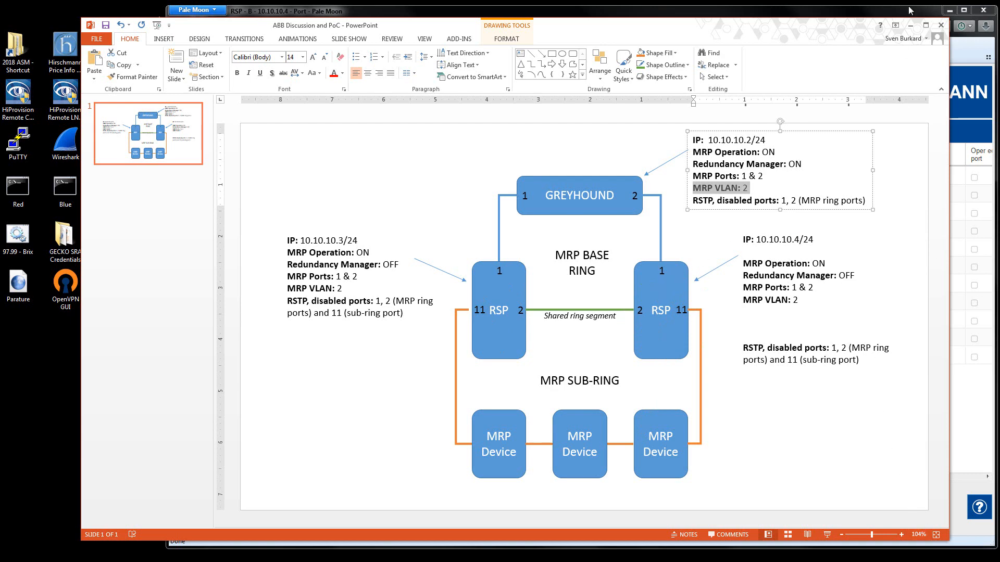
{"action": "left_click", "coordinate": [911, 25]}
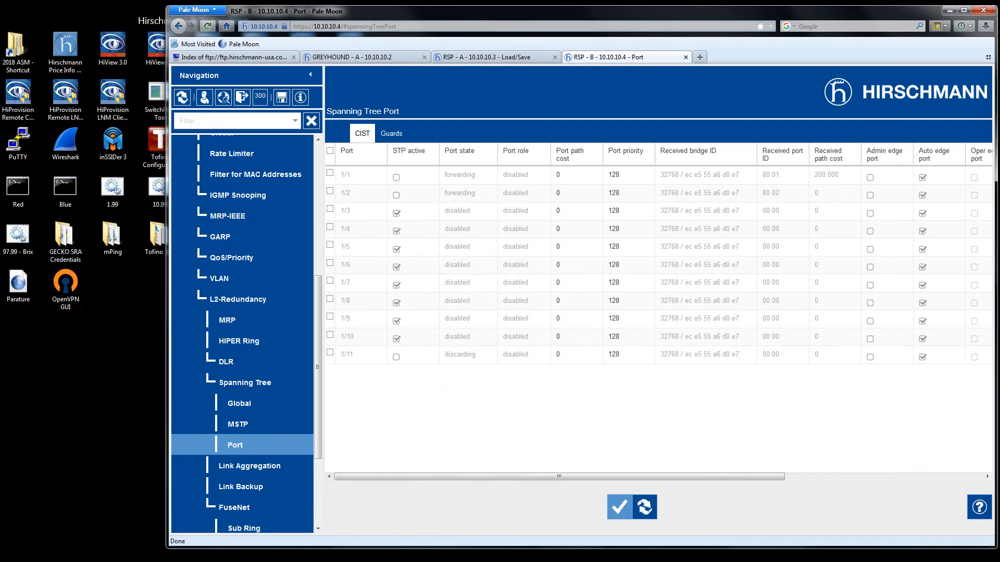
{"action": "left_click", "coordinate": [949, 10]}
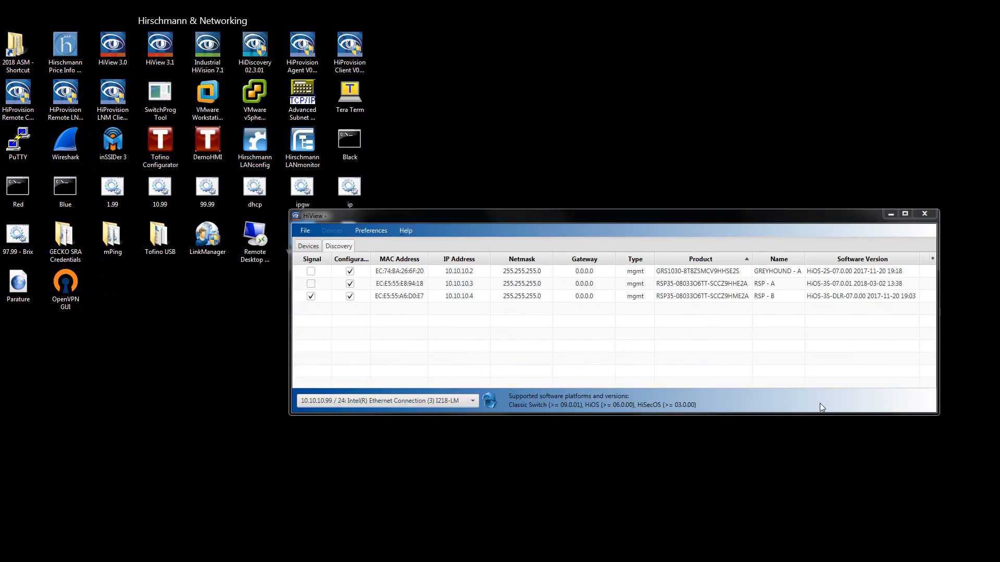
{"action": "left_click", "coordinate": [311, 297]}
{"action": "key", "text": "alt+Tab"}
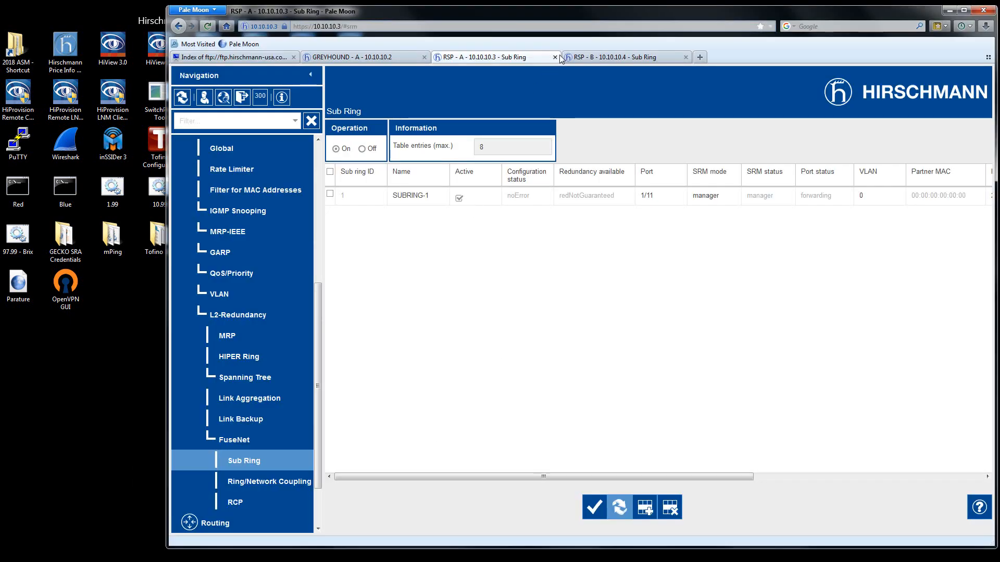
Open the MRP settings on RSP - B and RSP - A to check the ring port states and redundancy information.
{"action": "left_click", "coordinate": [610, 58]}
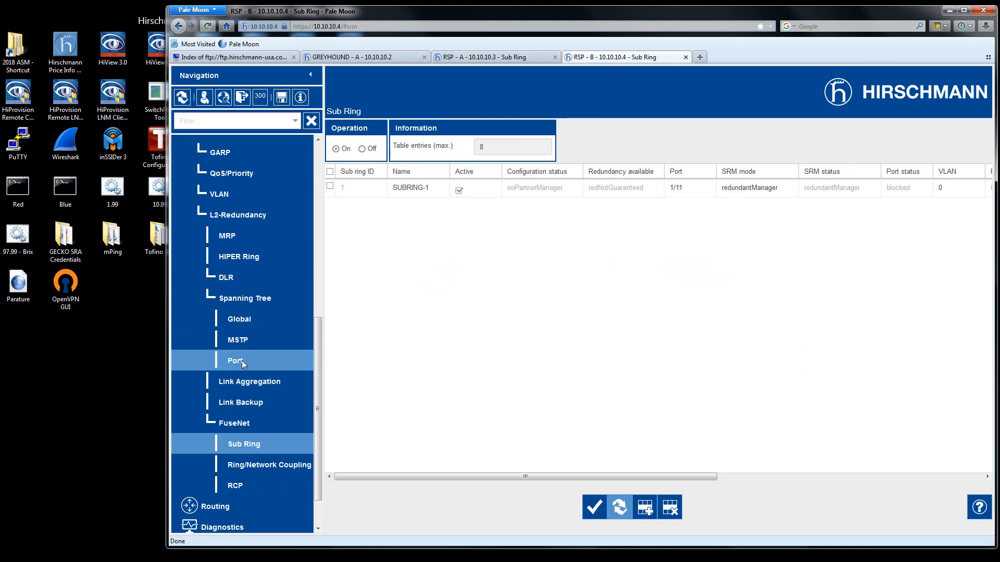
{"action": "left_click", "coordinate": [228, 236]}
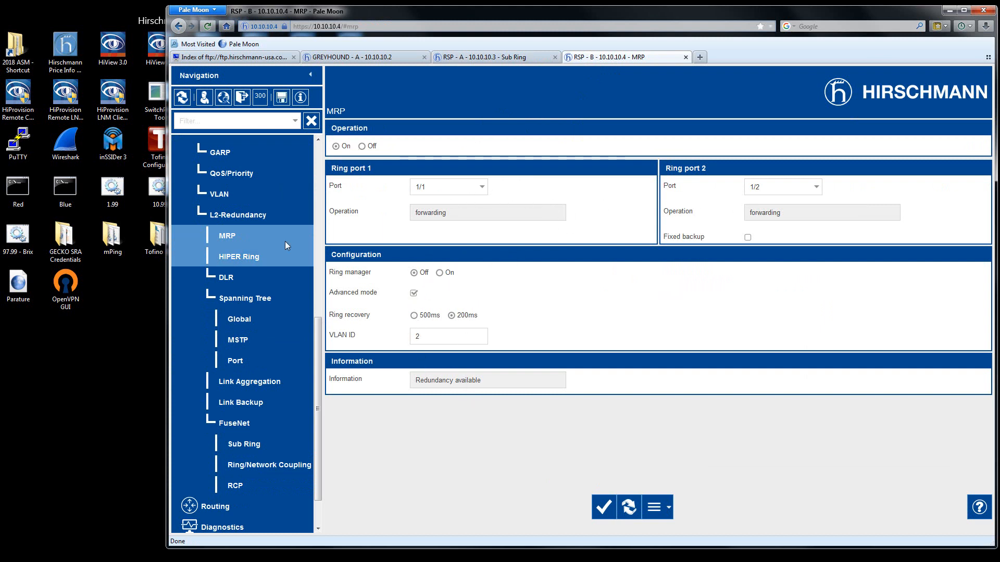
{"action": "left_click", "coordinate": [515, 57]}
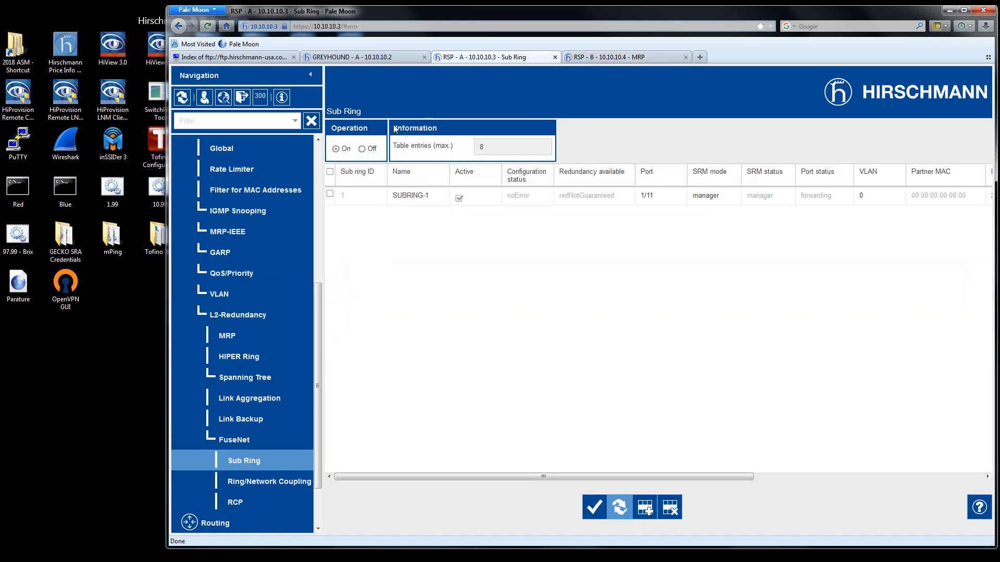
{"action": "left_click", "coordinate": [227, 338]}
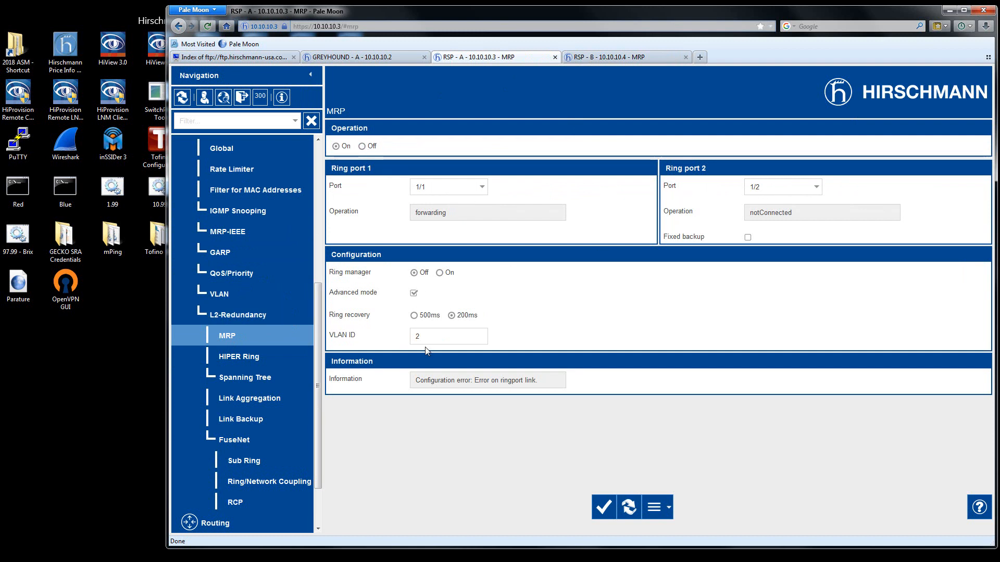
Log back in to GREYHOUND - A as admin with the account password.
{"action": "left_click", "coordinate": [386, 63]}
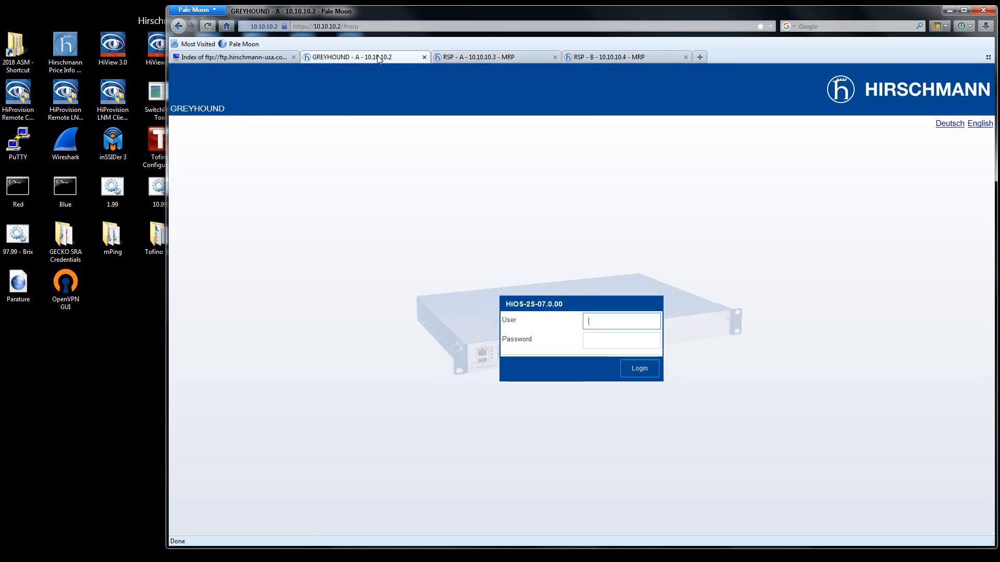
{"action": "type", "text": "admin"}
{"action": "key", "text": "Tab"}
{"action": "type", "text": "private"}
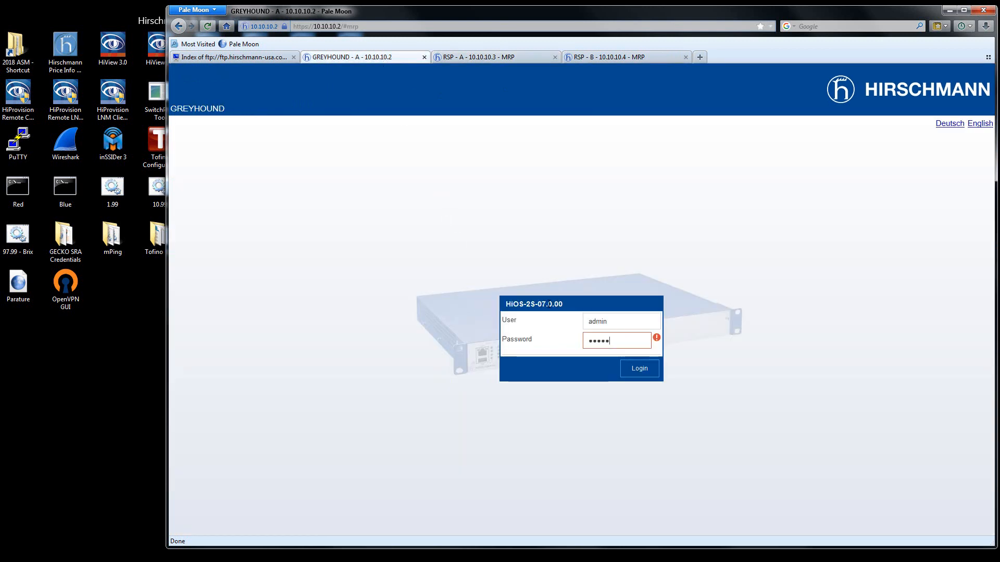
{"action": "key", "text": "Return"}
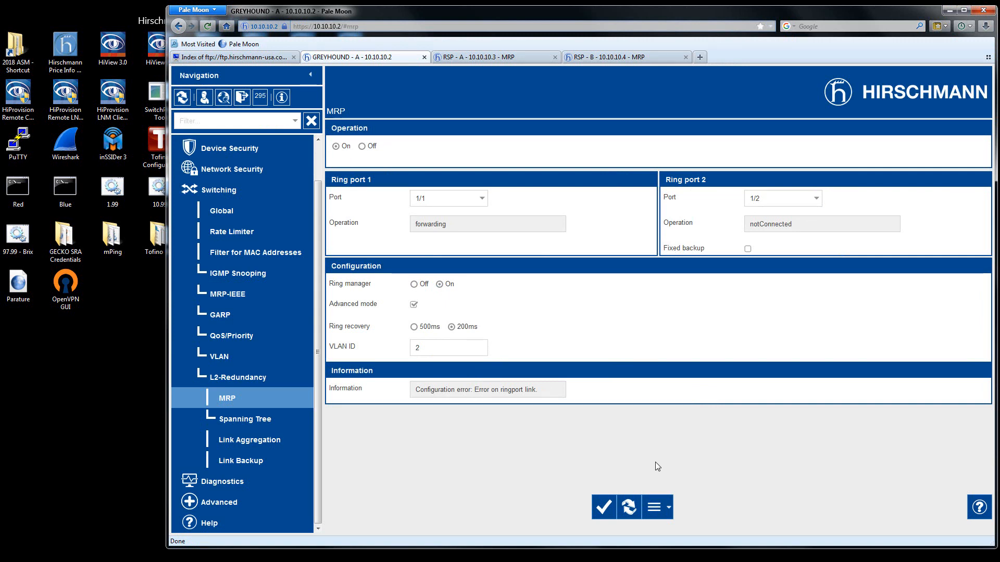
Reload the MRP settings on GREYHOUND - A, RSP - A and RSP - B to check the base ring's redundancy status.
{"action": "left_click", "coordinate": [629, 508]}
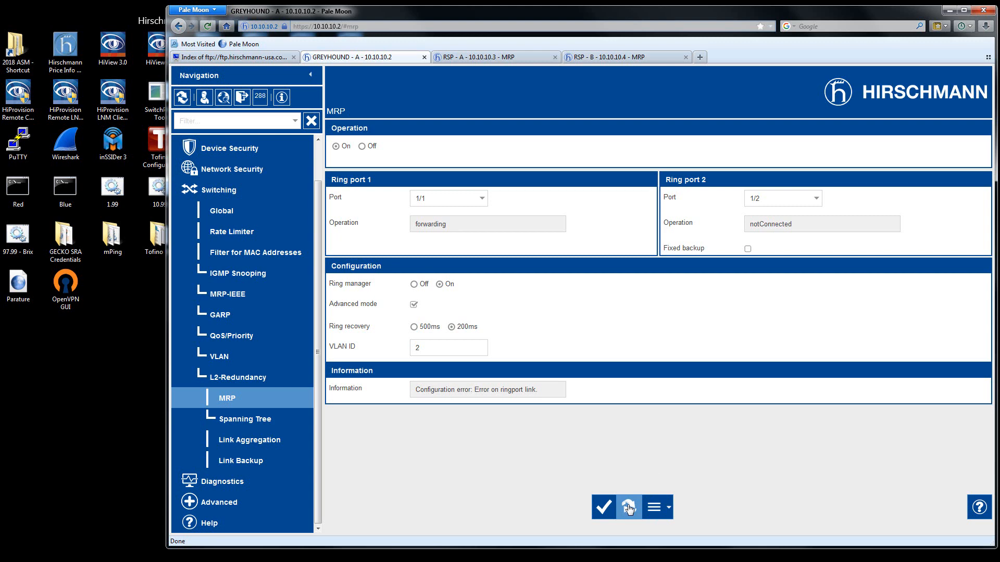
{"action": "left_click", "coordinate": [629, 509]}
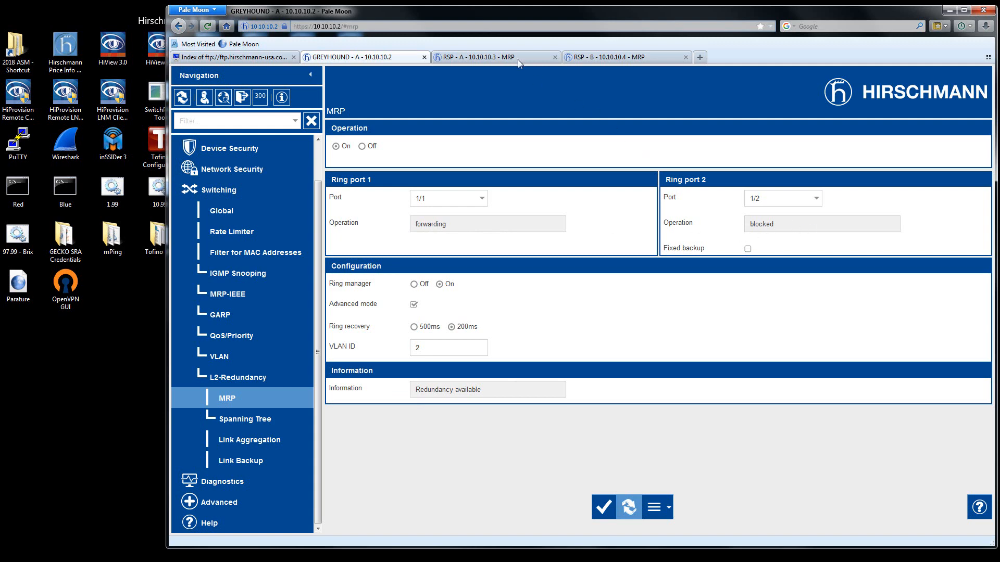
{"action": "left_click", "coordinate": [503, 58]}
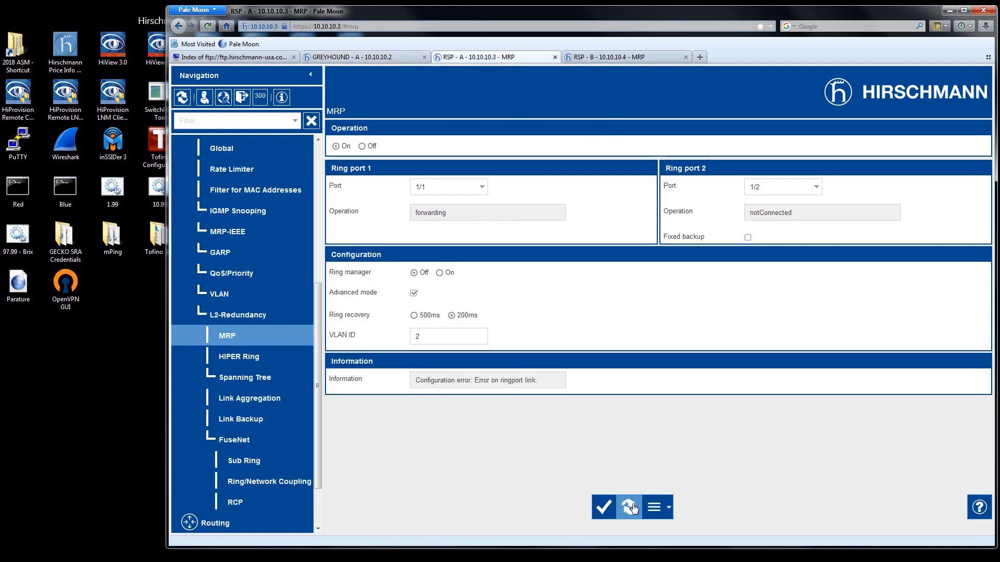
{"action": "left_click", "coordinate": [629, 507]}
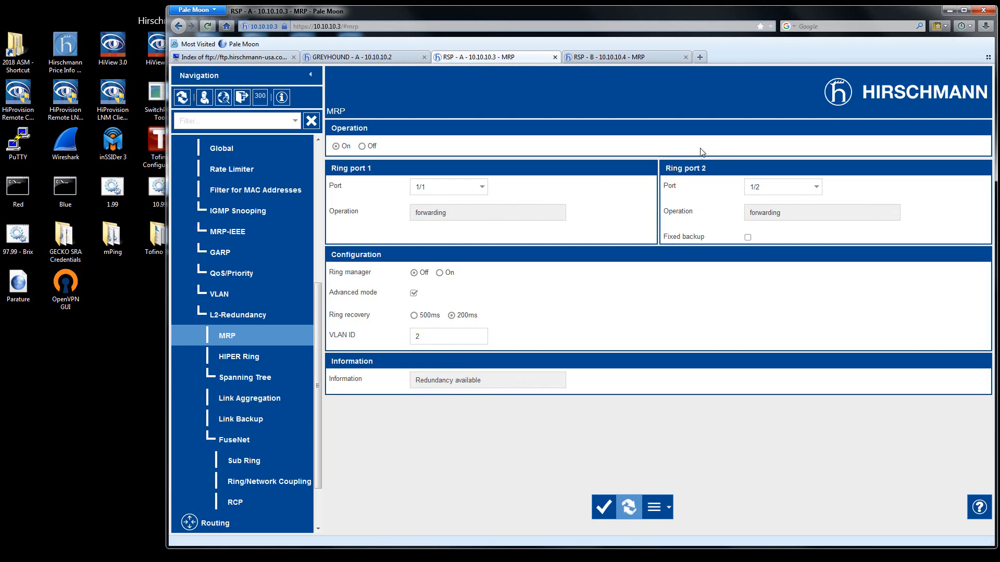
{"action": "left_click", "coordinate": [617, 58]}
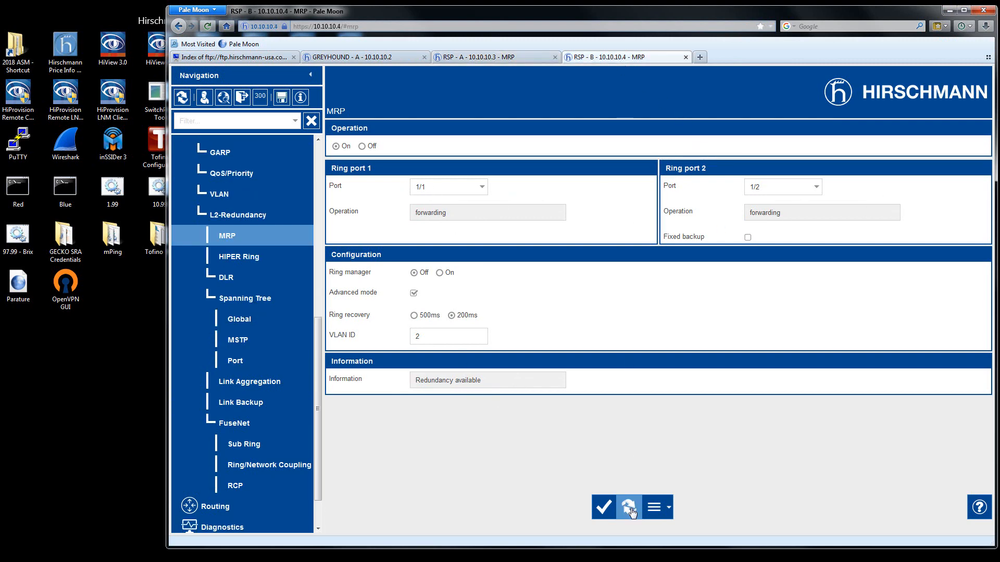
{"action": "left_click", "coordinate": [629, 508]}
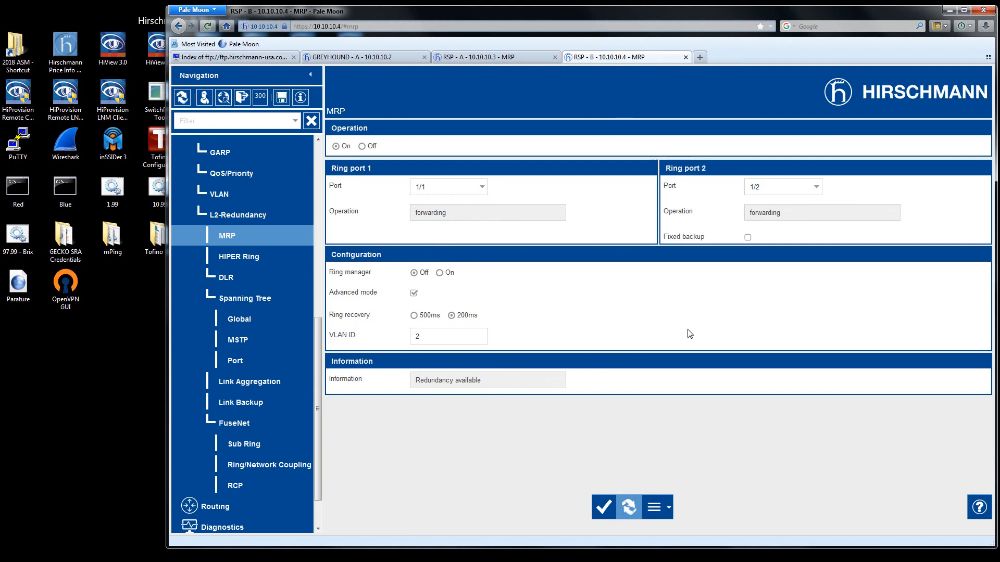
Open the Sub Ring settings on RSP - B and RSP - A, and reload RSP - A's table to check its port status.
{"action": "left_click", "coordinate": [251, 446]}
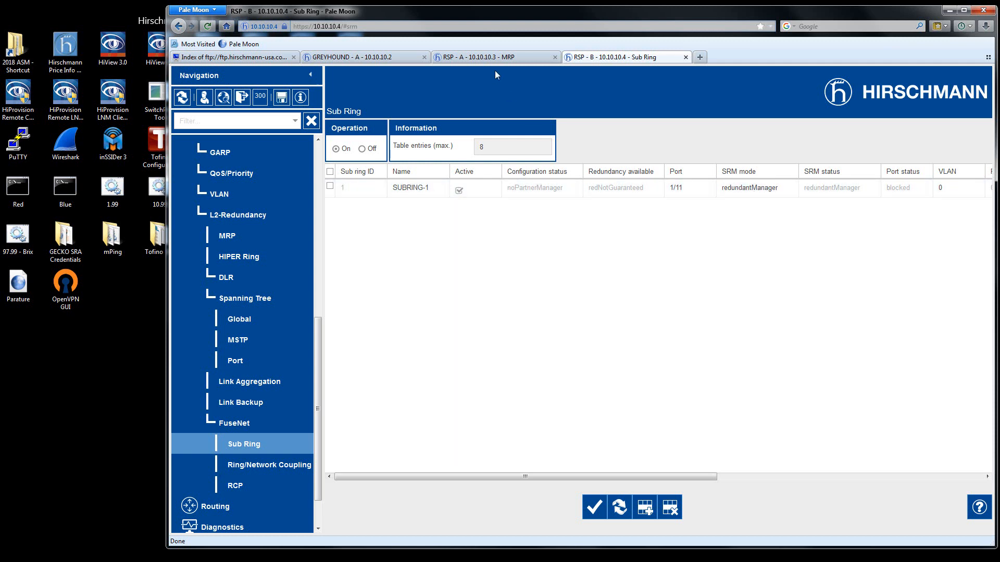
{"action": "left_click", "coordinate": [494, 58]}
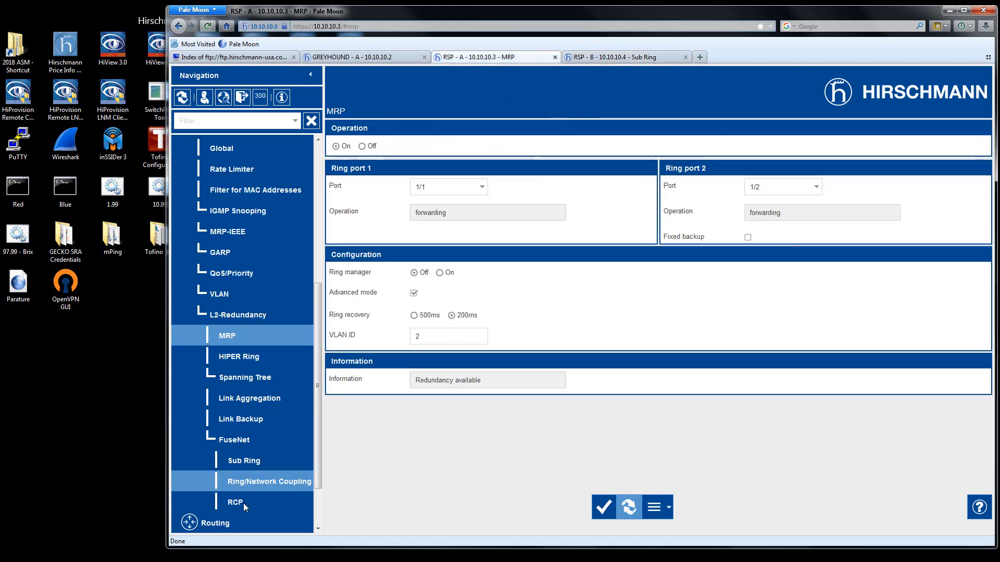
{"action": "left_click", "coordinate": [237, 470]}
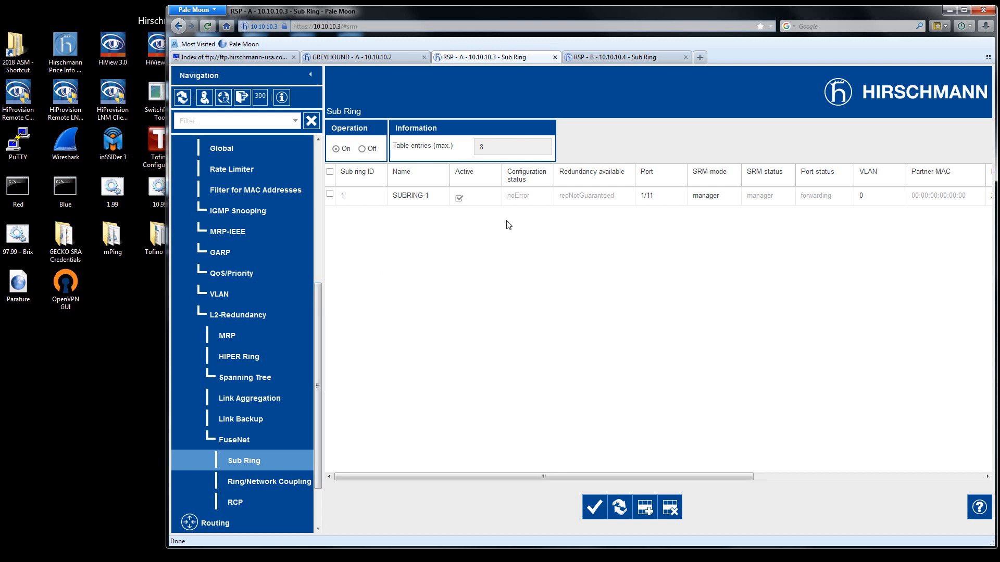
{"action": "left_click", "coordinate": [620, 509]}
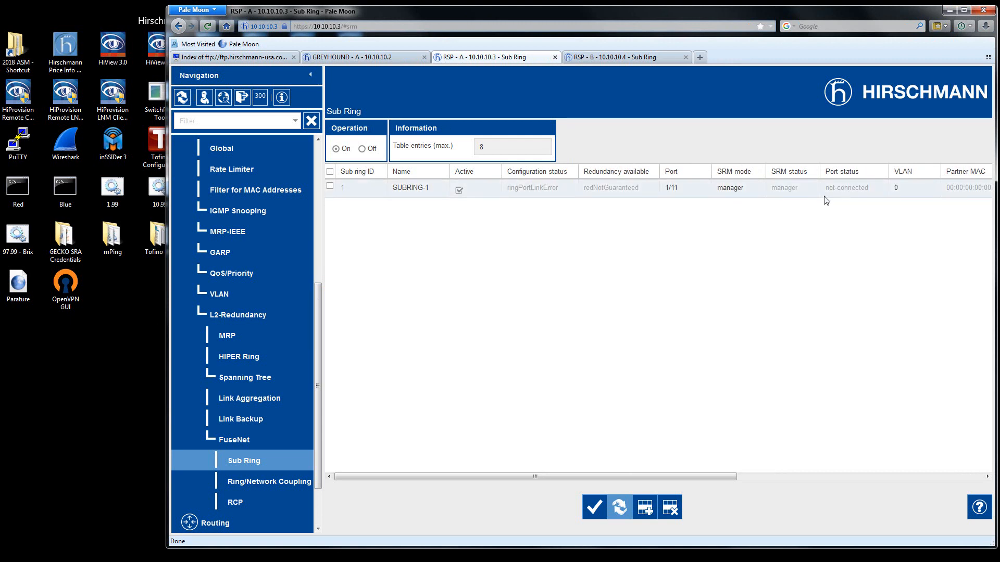
Reload the Sub Ring table on RSP - B repeatedly to check its configuration status, redundancy and port 1/11 status.
{"action": "left_click", "coordinate": [641, 58]}
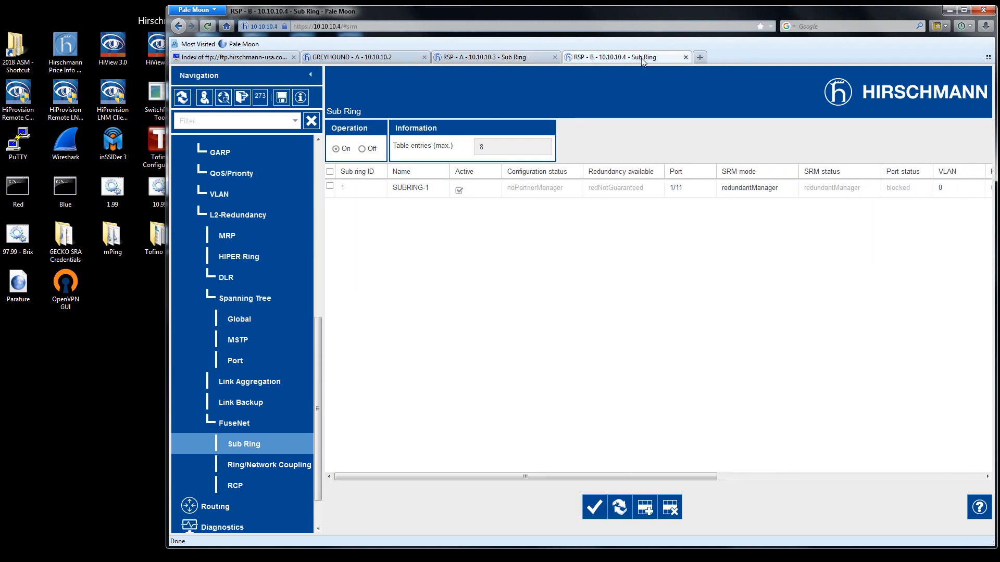
{"action": "left_click", "coordinate": [620, 509]}
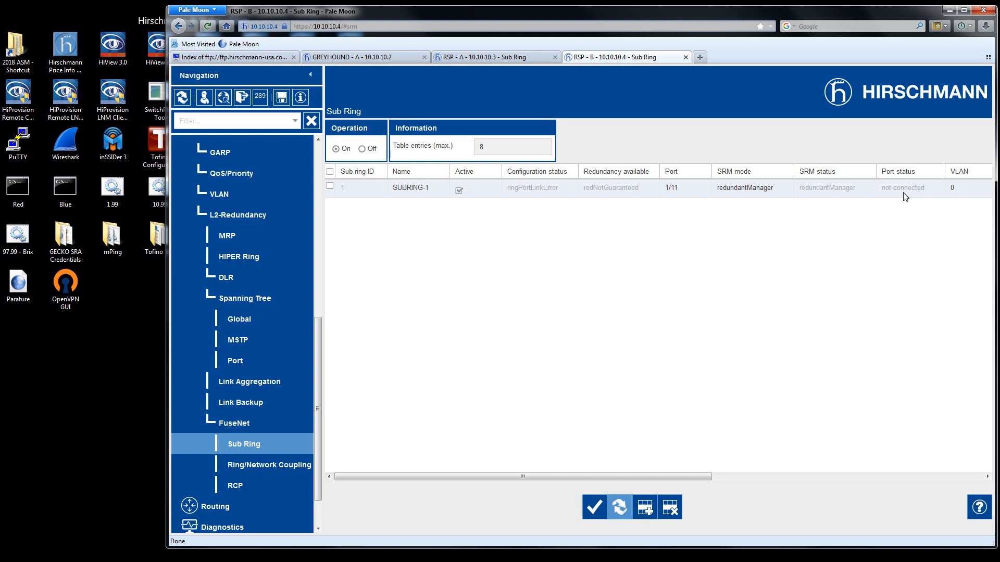
{"action": "left_click", "coordinate": [623, 520]}
{"action": "left_click", "coordinate": [620, 507]}
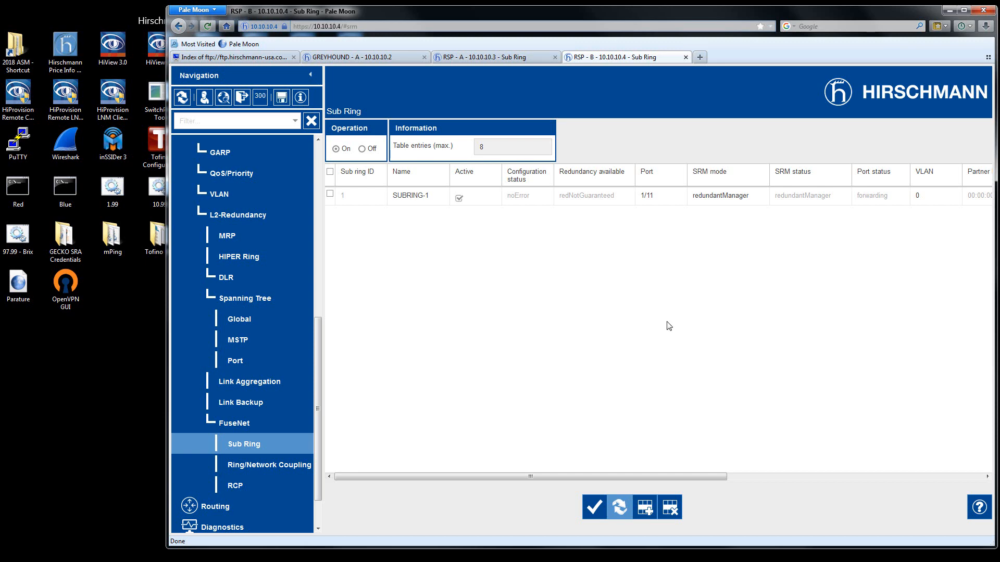
{"action": "left_click", "coordinate": [622, 507]}
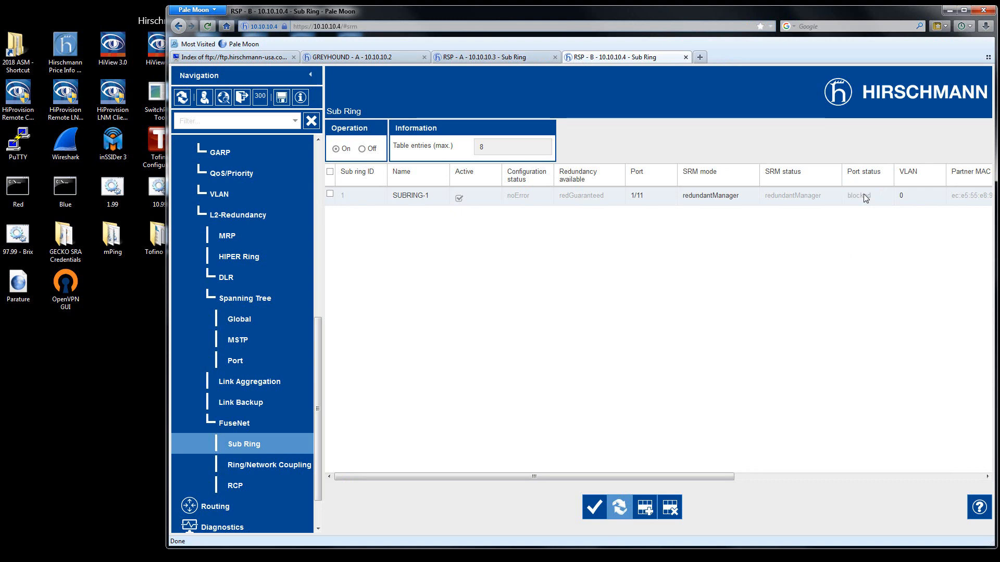
Reload the Sub Ring table on RSP - A to check its redundancy and partner MAC, and return to RSP - B.
{"action": "left_click", "coordinate": [485, 56]}
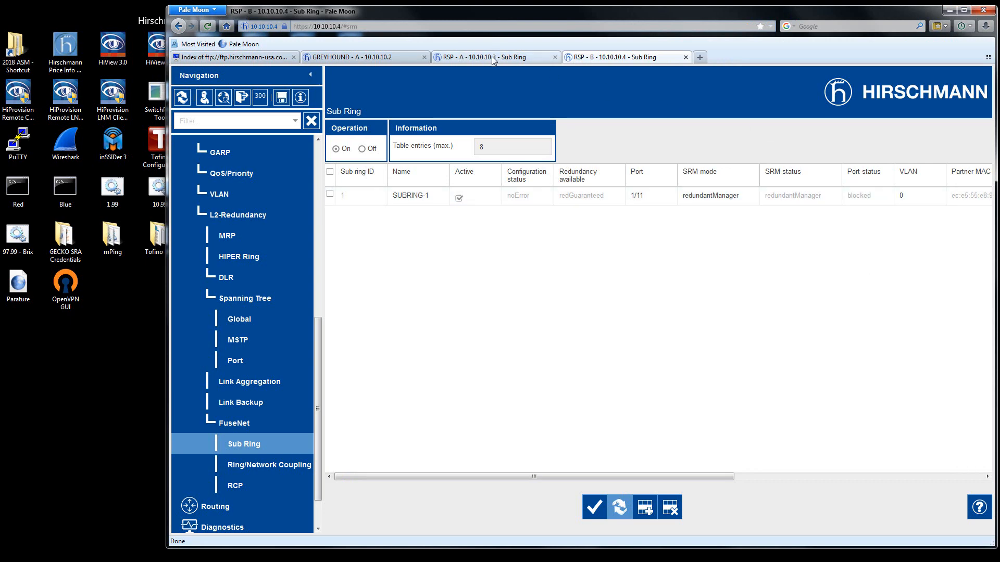
{"action": "left_click", "coordinate": [619, 507]}
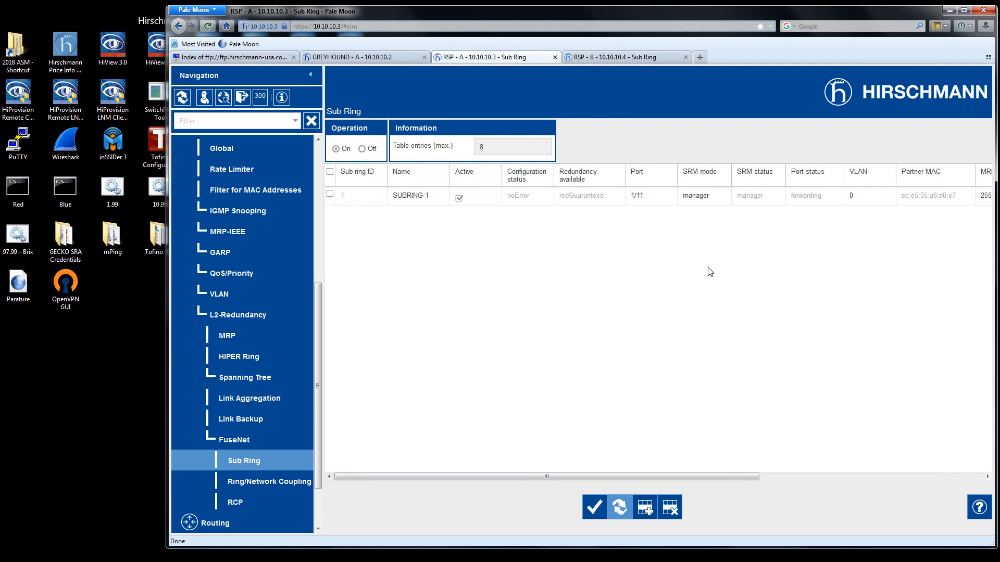
{"action": "left_click", "coordinate": [620, 58]}
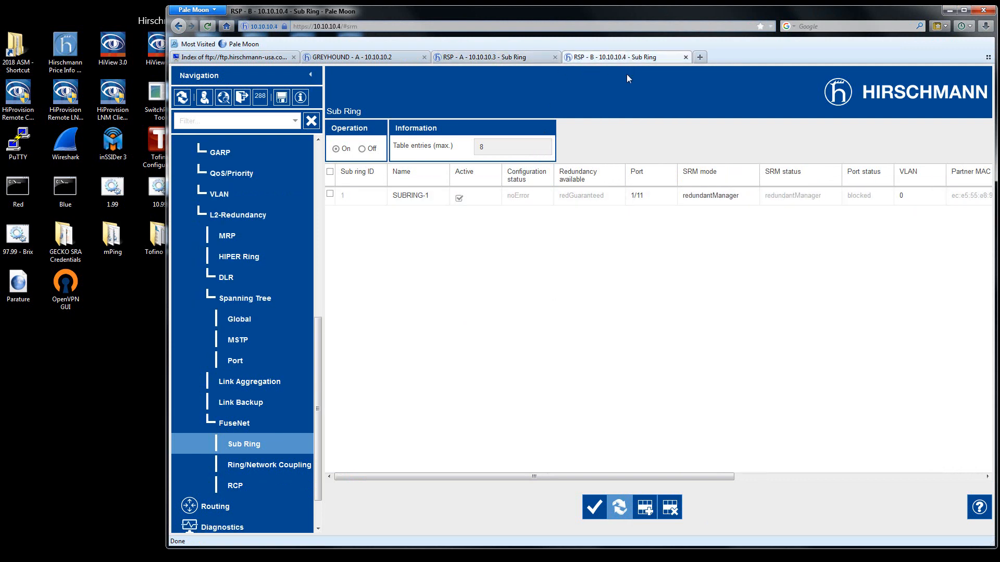
Reload RSP - B's Sub Ring table, go to RSP - A, and turn on the signal for RSP - A in HiView's device discovery list.
{"action": "left_click", "coordinate": [618, 513]}
{"action": "left_click", "coordinate": [477, 58]}
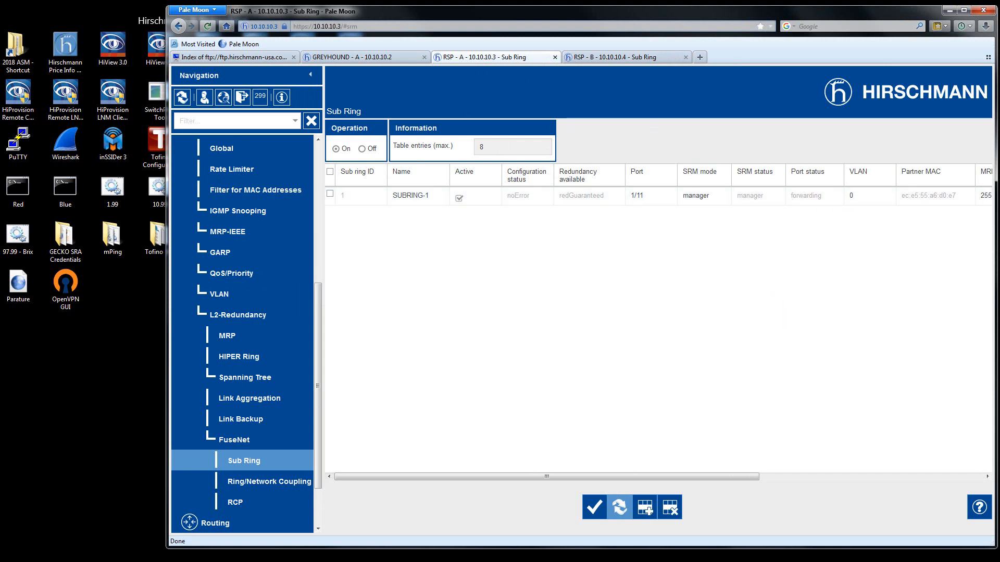
{"action": "key", "text": "alt+Tab"}
{"action": "left_click", "coordinate": [392, 282]}
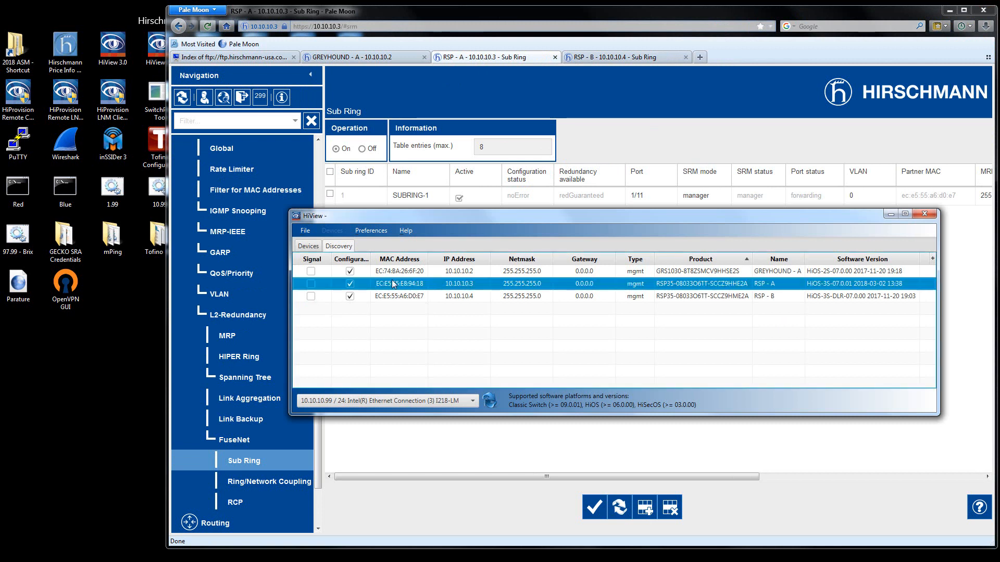
{"action": "left_click", "coordinate": [311, 284]}
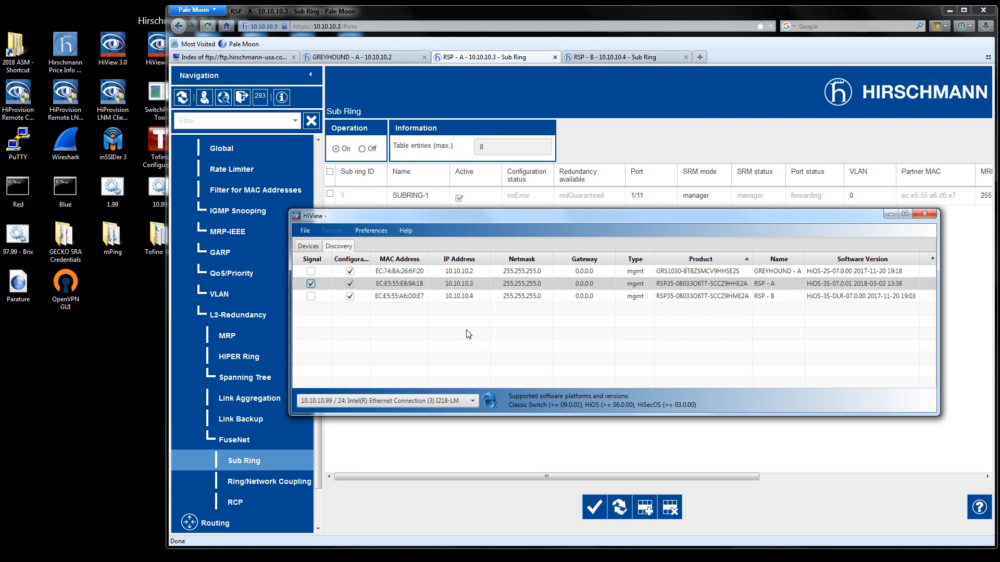
Return to Pale Moon and reload the Sub Ring tables on RSP - A and RSP - B to check their redundancy and port status.
{"action": "left_click", "coordinate": [737, 139]}
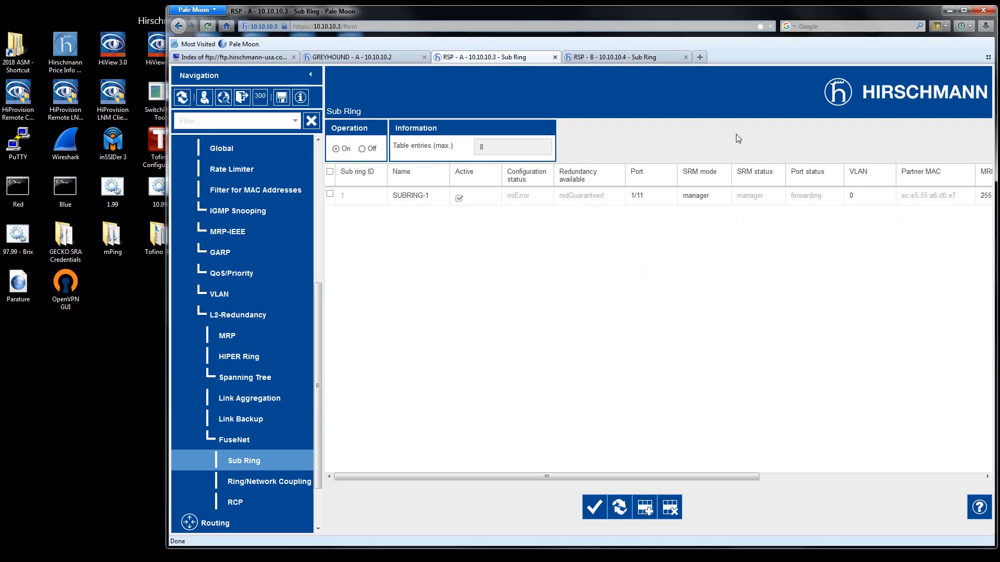
{"action": "left_click", "coordinate": [620, 507]}
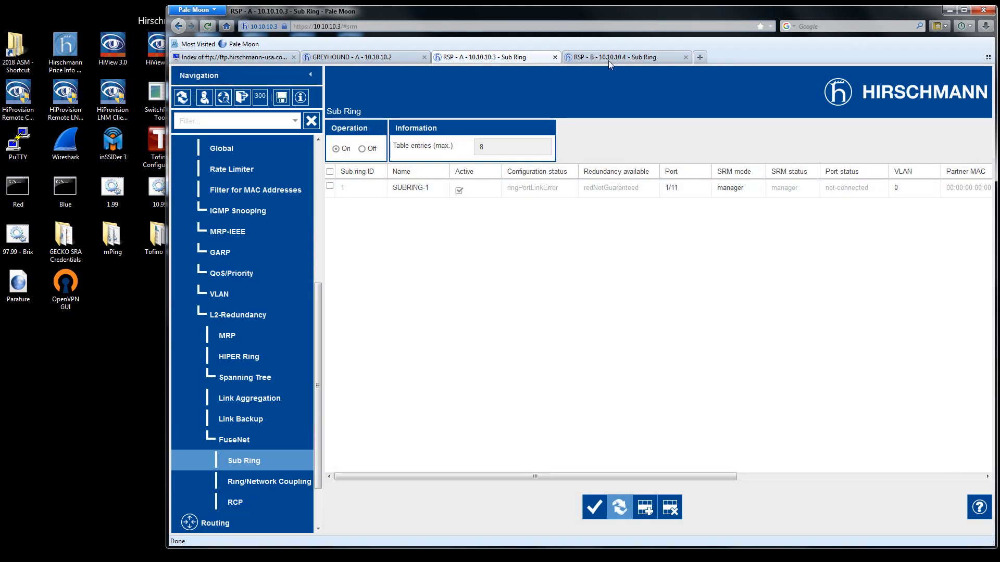
{"action": "left_click", "coordinate": [608, 60]}
{"action": "left_click", "coordinate": [620, 509]}
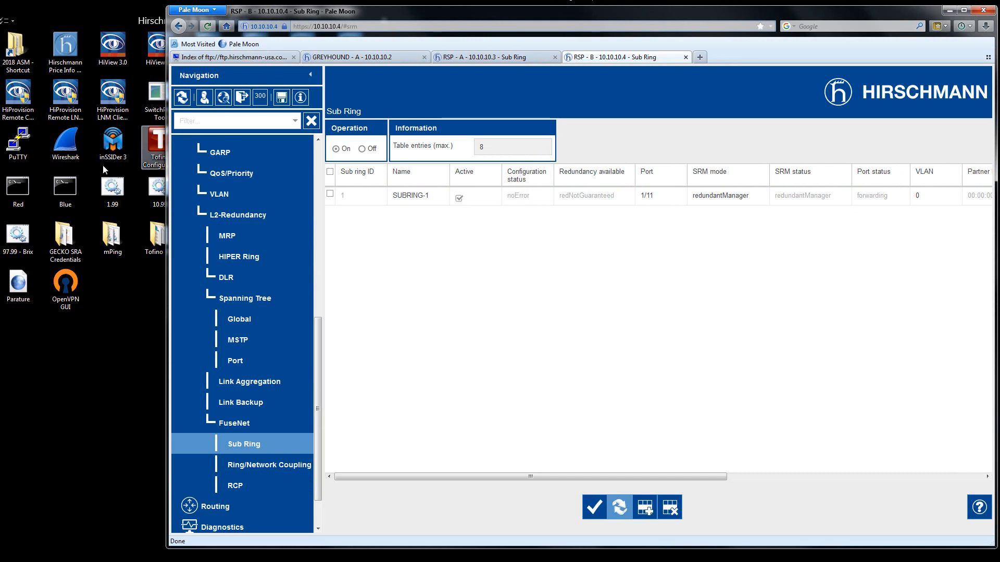
Open the Blue command prompt over the browser and enter ping 10.10.10.12 -t without running it.
{"action": "left_click", "coordinate": [62, 201]}
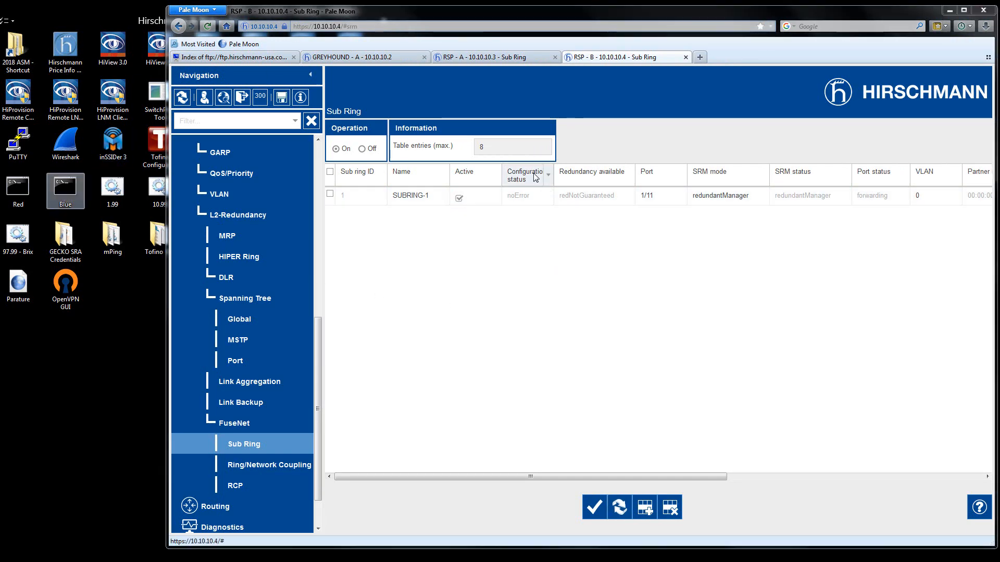
{"action": "left_click_drag", "start_coordinate": [241, 2], "coordinate": [605, 176]}
{"action": "type", "text": "pin"}
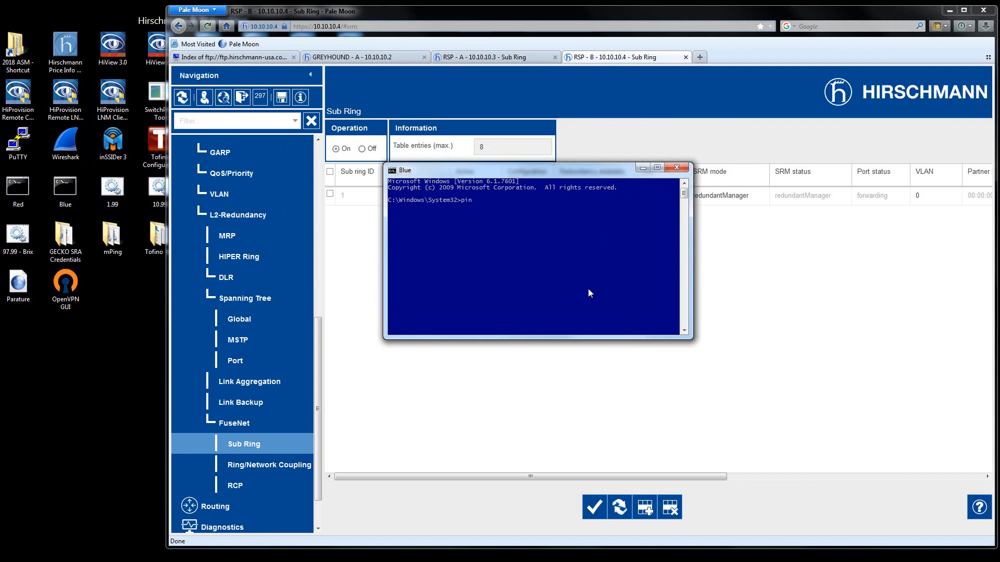
{"action": "type", "text": "g 10.10.10.12 -t"}
Open the Red command prompt below the Blue one, run ping 10.10.10.13 -t, and start the prepared ping in the Blue prompt.
{"action": "left_click", "coordinate": [23, 190]}
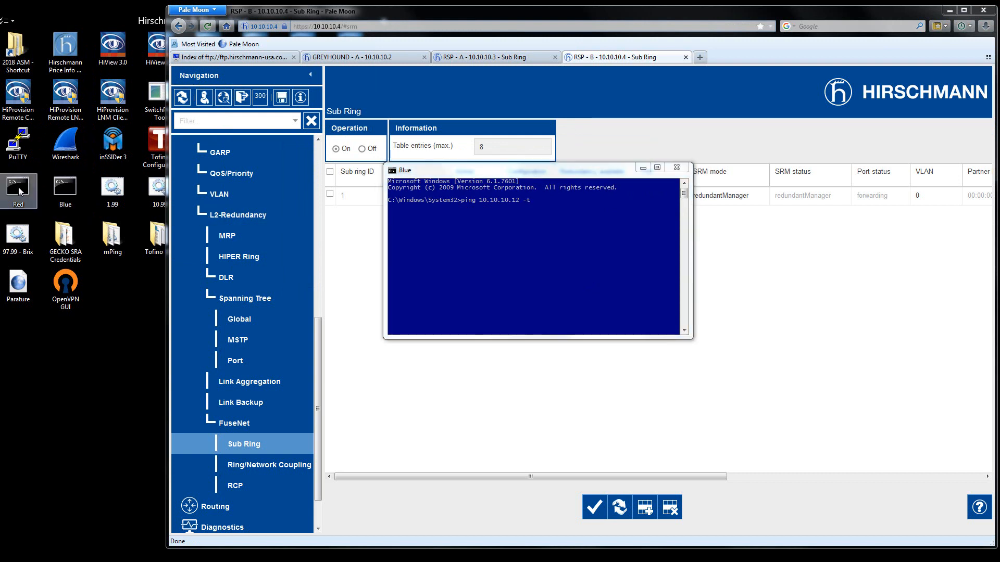
{"action": "key", "text": "Return"}
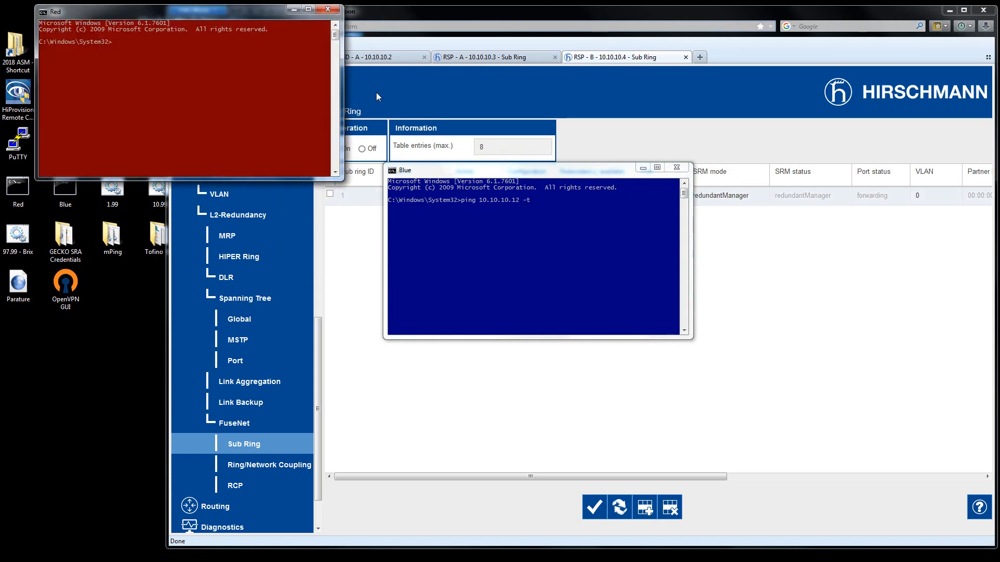
{"action": "left_click_drag", "start_coordinate": [257, 14], "coordinate": [602, 351]}
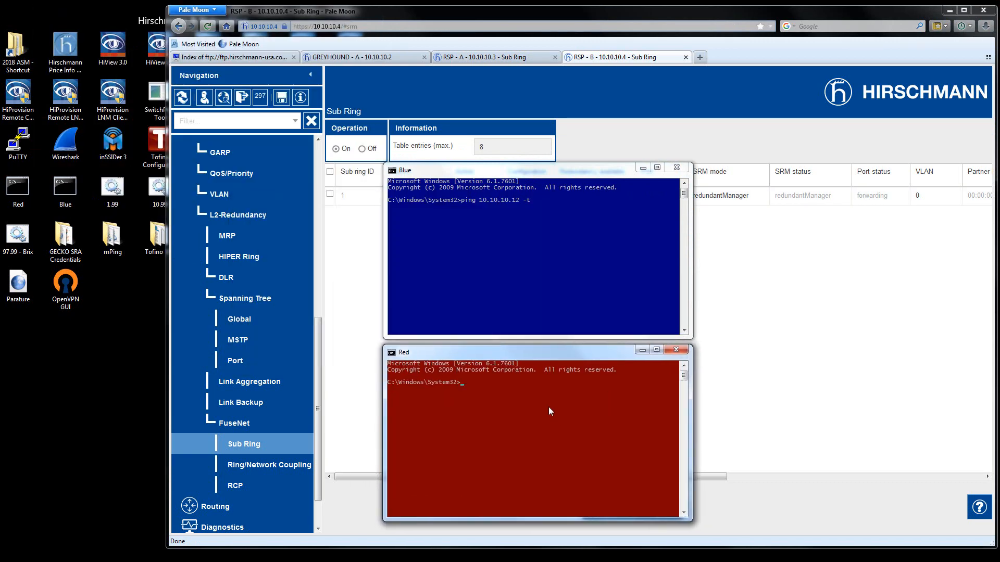
{"action": "type", "text": "pin"}
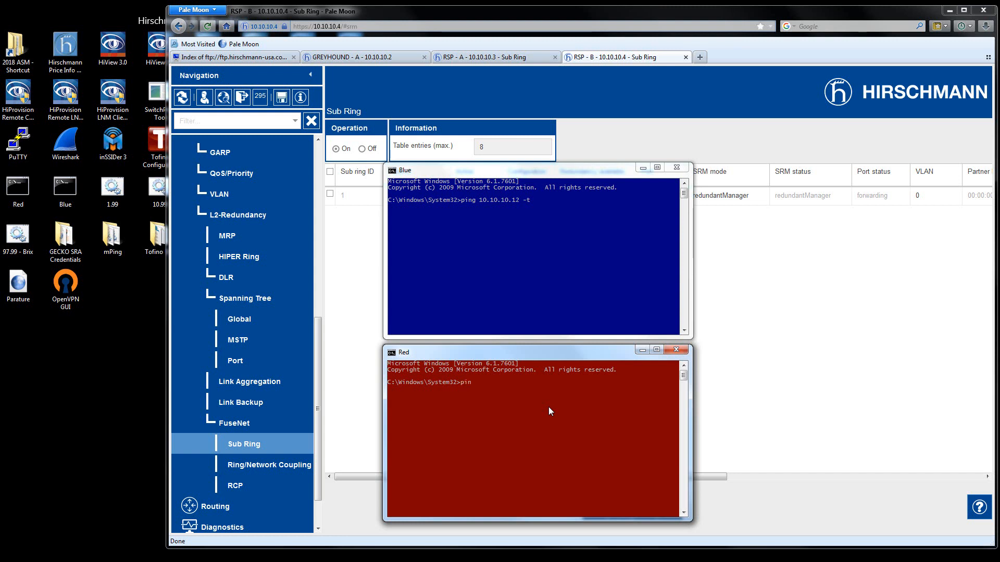
{"action": "type", "text": "g 10.10.10.13 -t"}
{"action": "key", "text": "Return"}
{"action": "left_click", "coordinate": [613, 227]}
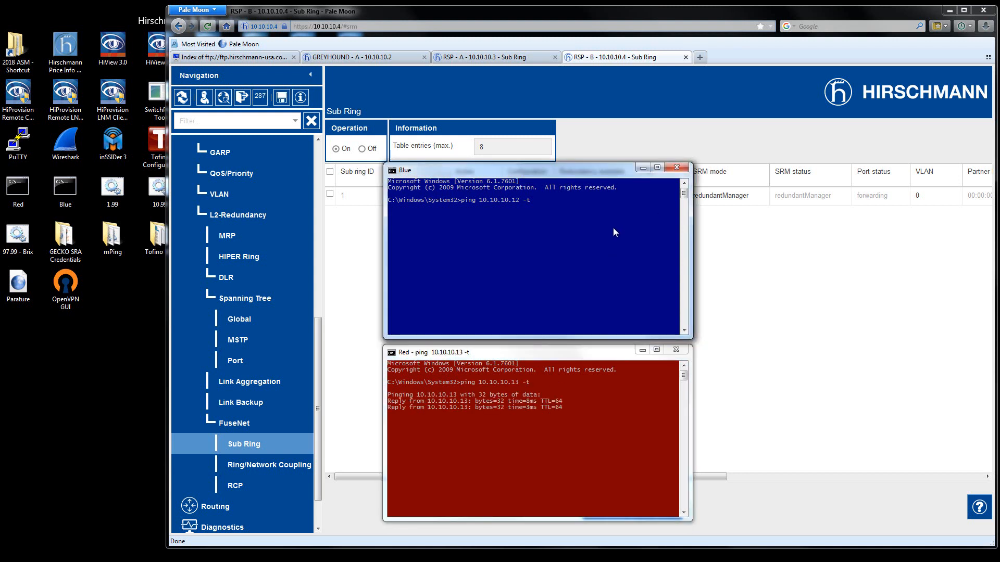
{"action": "key", "text": "Return"}
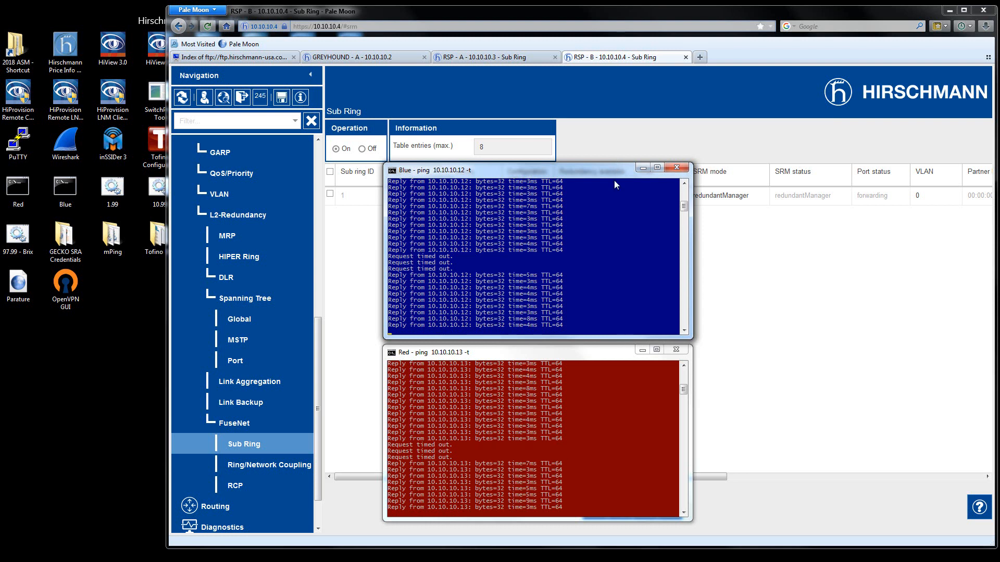
Return to Pale Moon, save RSP - B's running configuration, and check RSP - A and GREYHOUND - A for unsaved changes.
{"action": "left_click", "coordinate": [293, 145]}
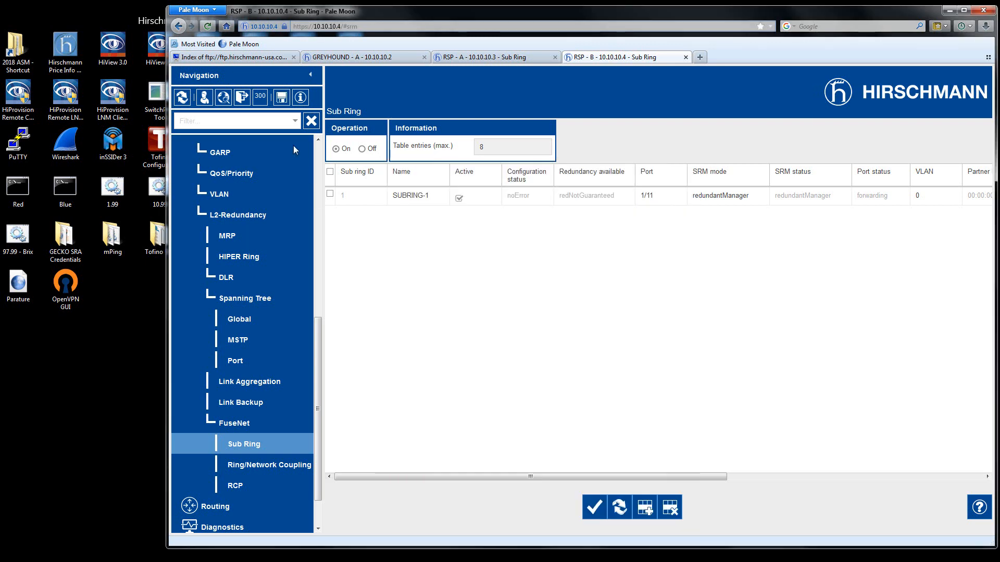
{"action": "left_click", "coordinate": [282, 97]}
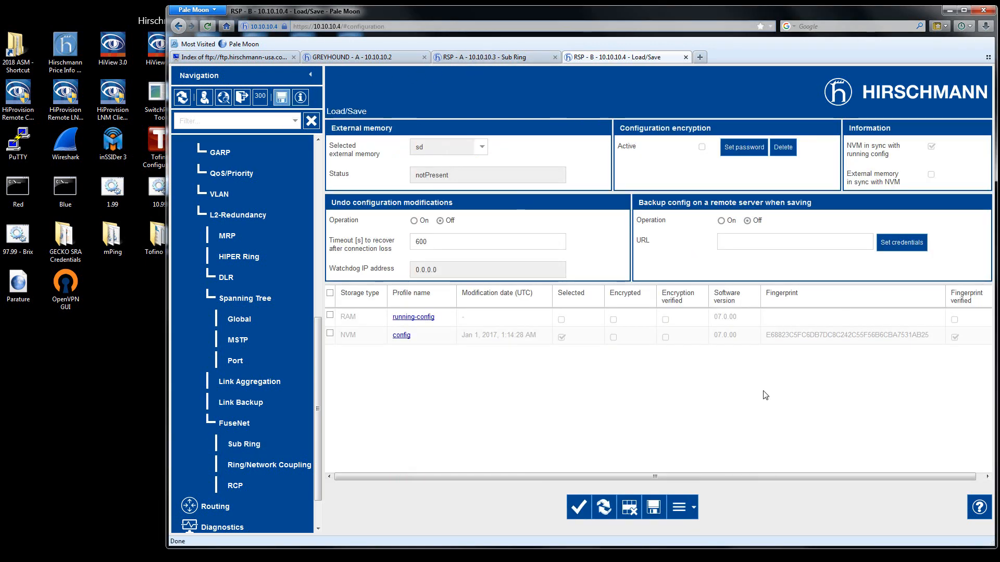
{"action": "left_click", "coordinate": [653, 508]}
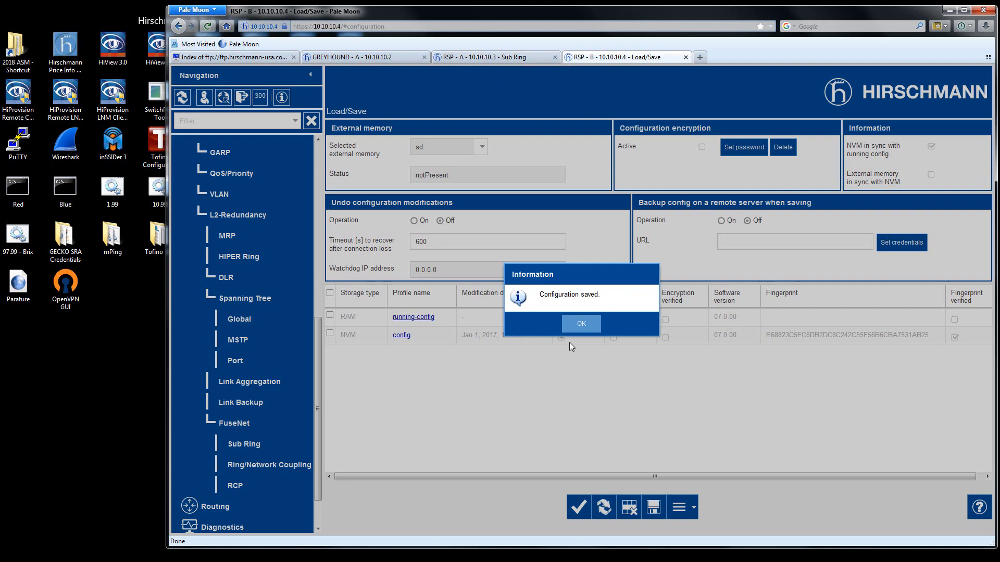
{"action": "left_click", "coordinate": [587, 324]}
{"action": "key", "text": "ctrl+shift+Tab"}
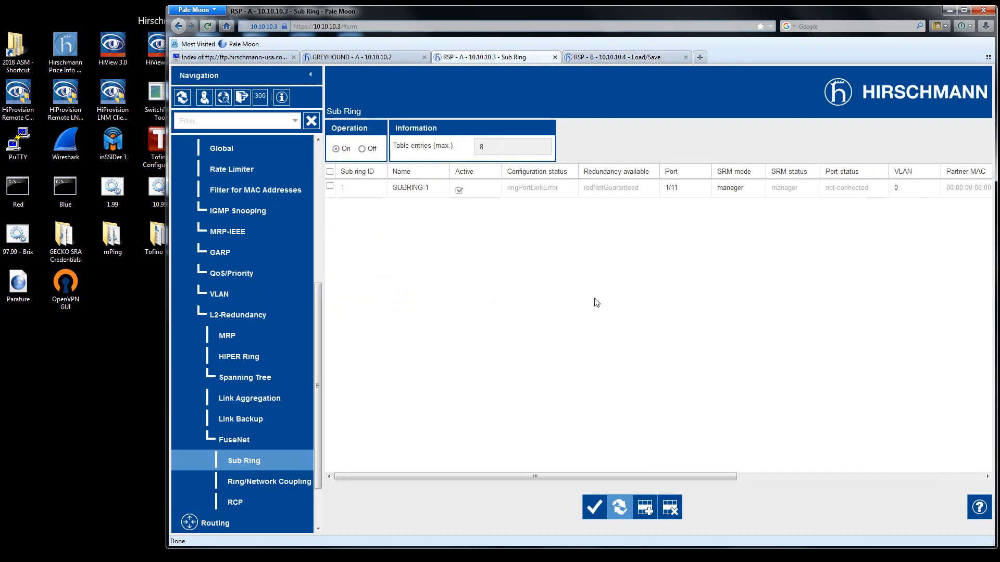
{"action": "left_click", "coordinate": [358, 60]}
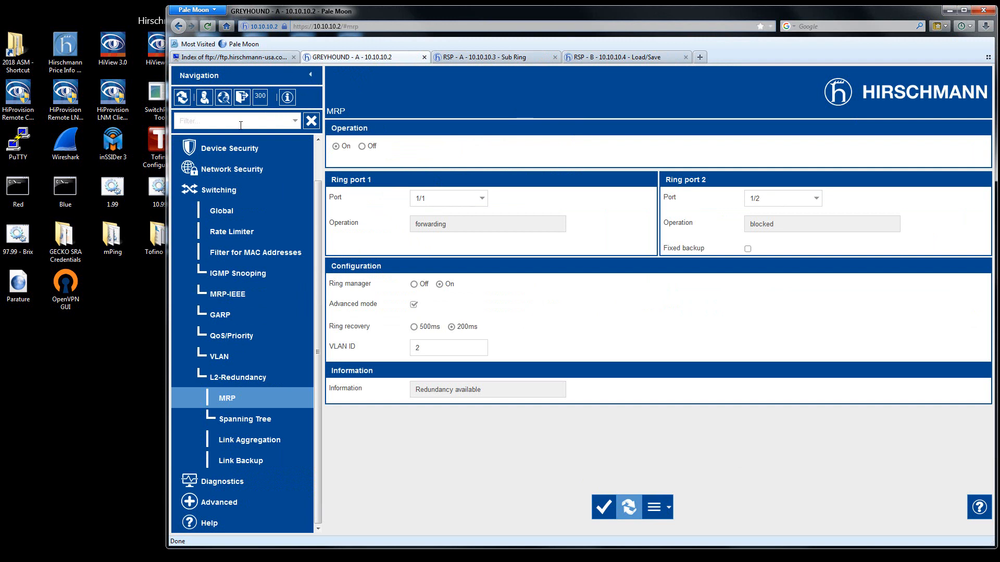